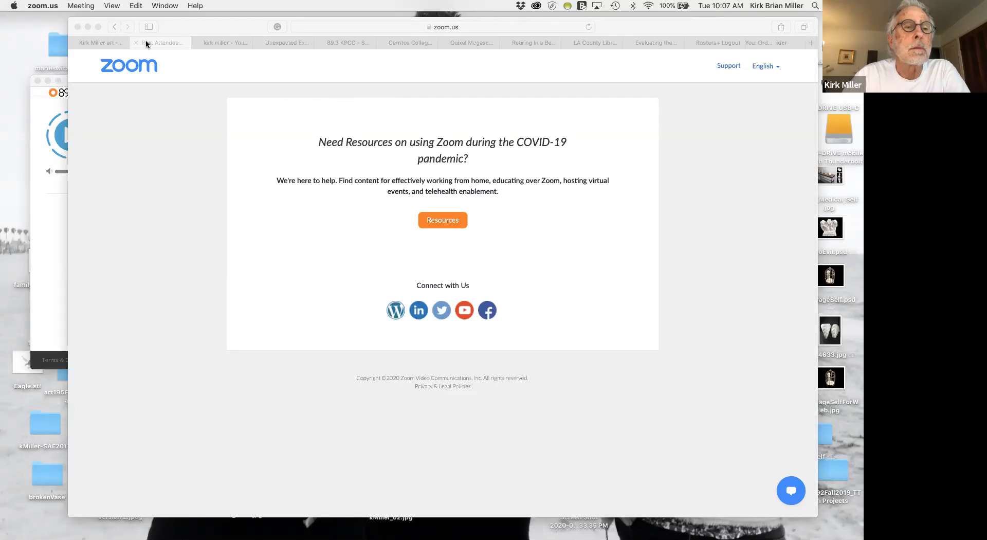
Close the Zoom attendee page's browser tab.
left_click(136, 44)
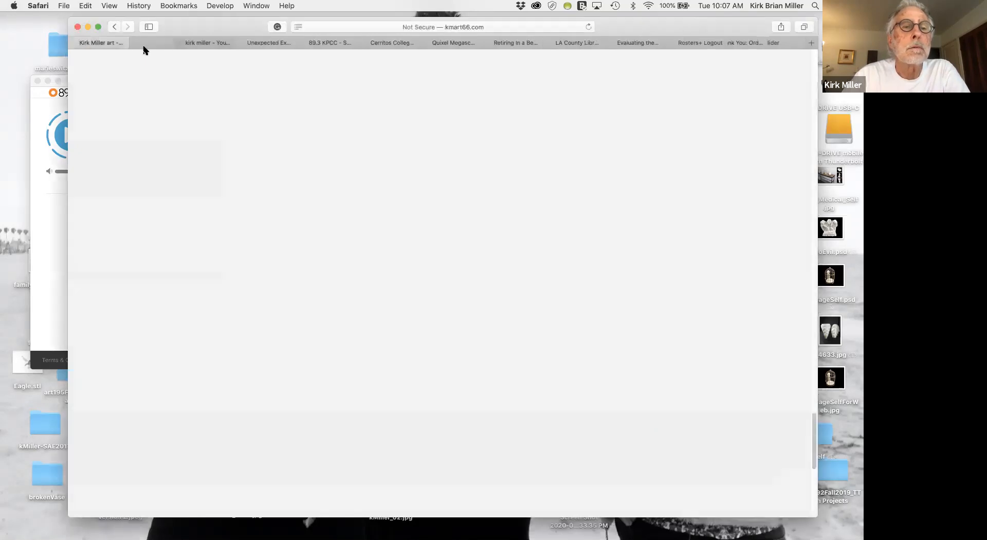
key("ctrl+Right")
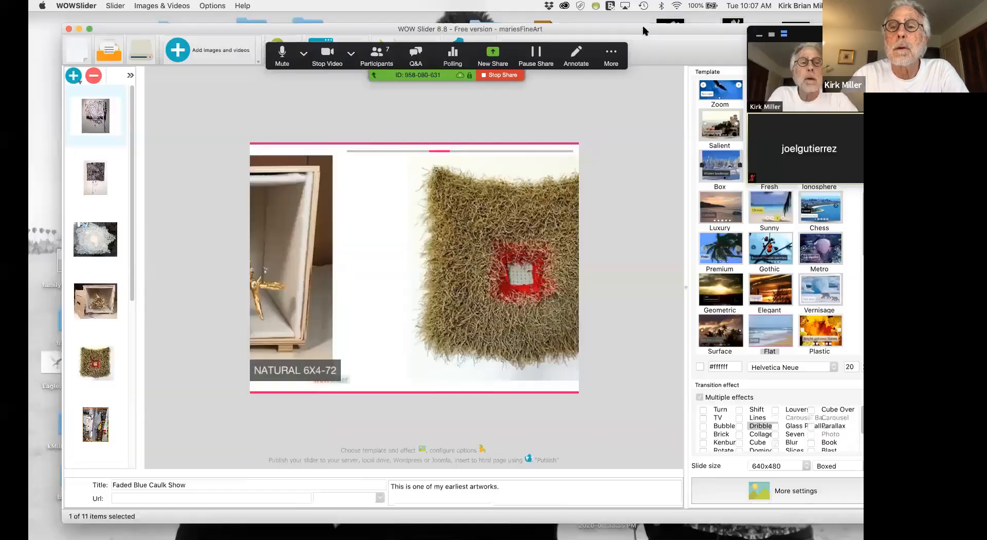
key("ctrl+Left")
Open 000webhost.com in a new browser tab and dismiss the Hostinger 90% off offer.
left_click_drag(644, 32, 517, 109)
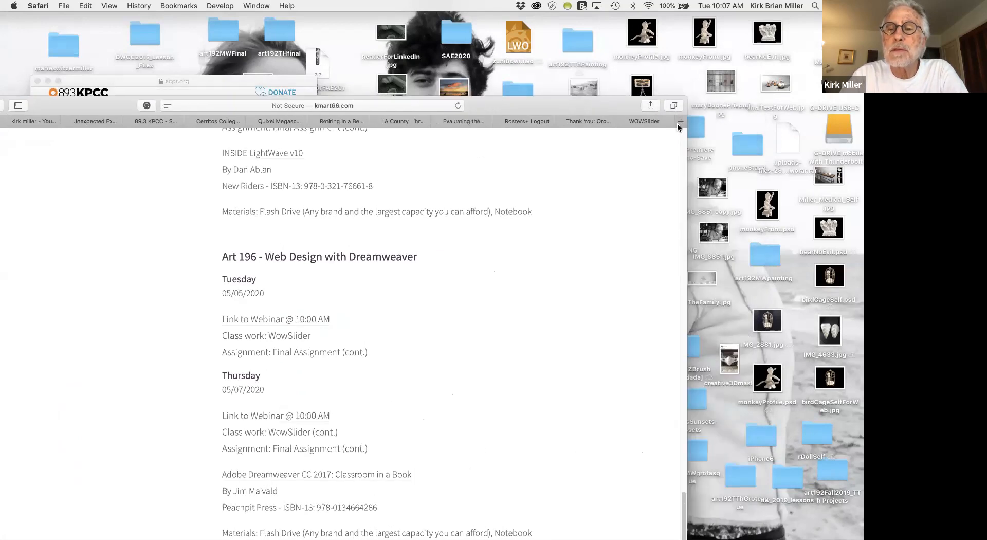
left_click(677, 122)
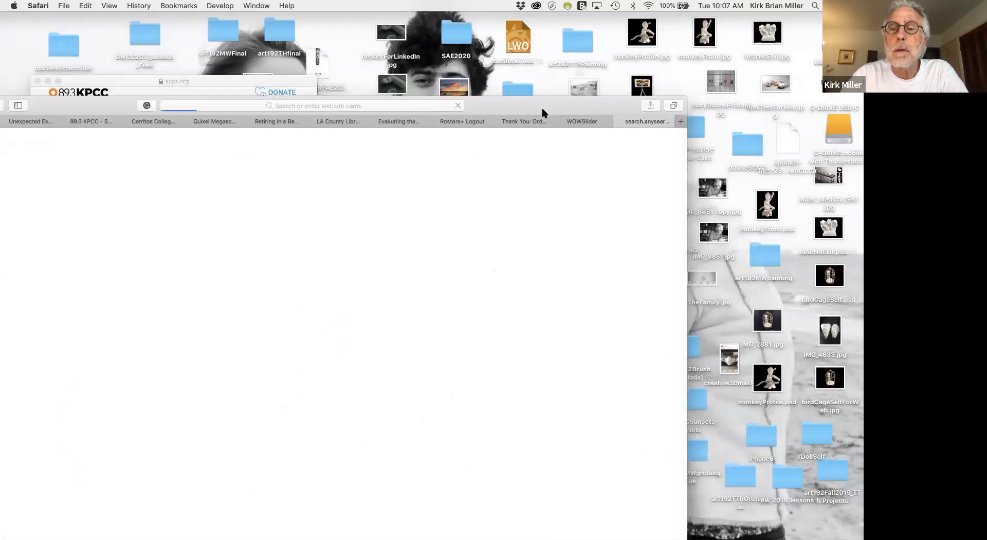
left_click_drag(543, 106, 643, 45)
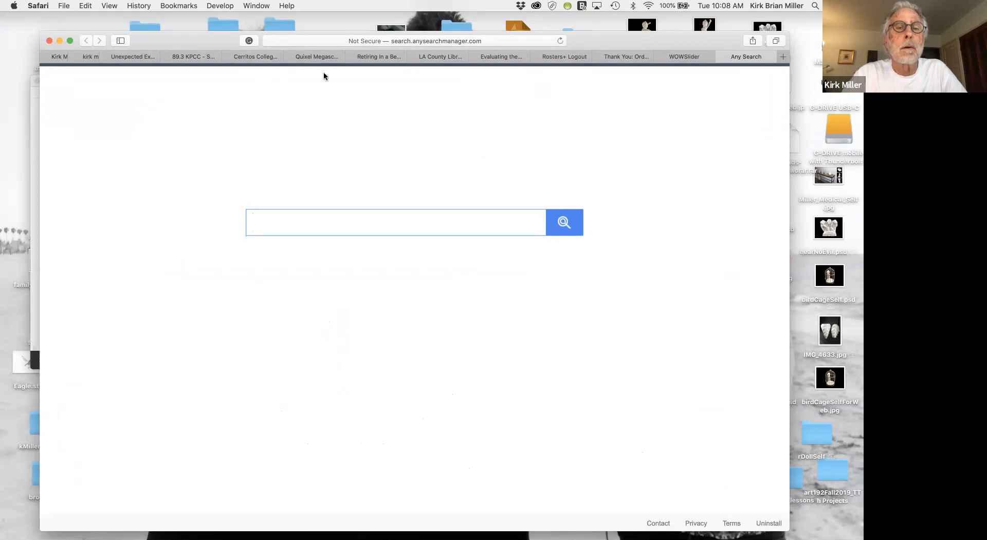
left_click(345, 37)
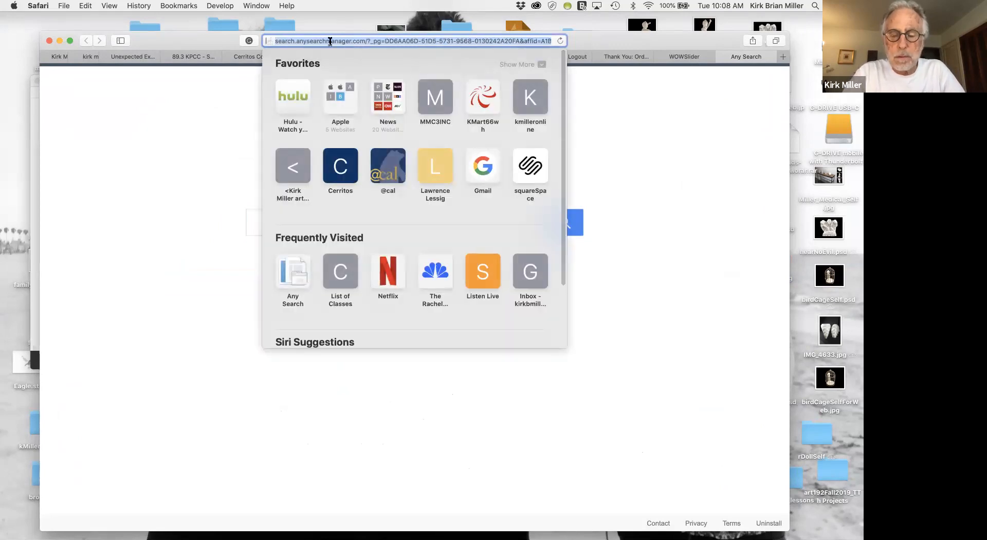
type("000")
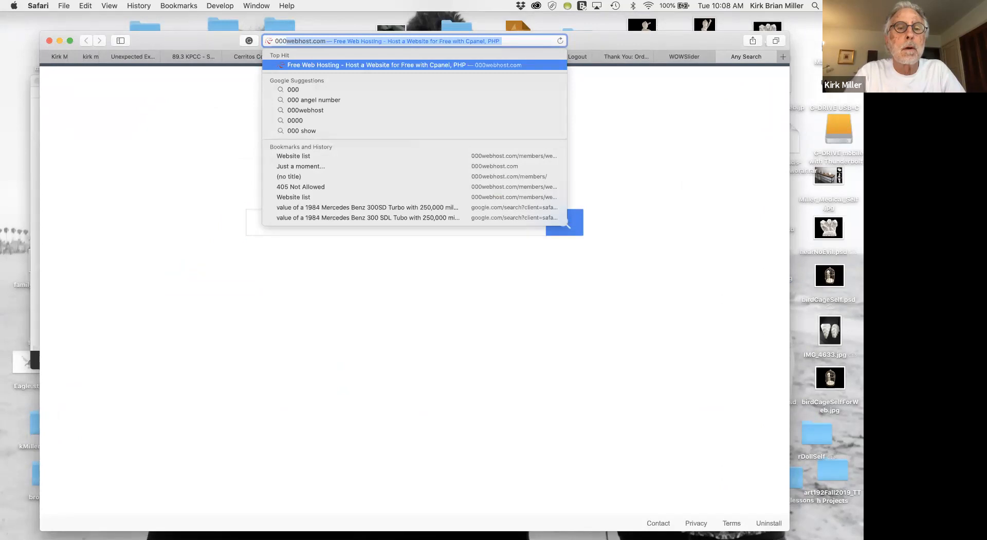
key("Return")
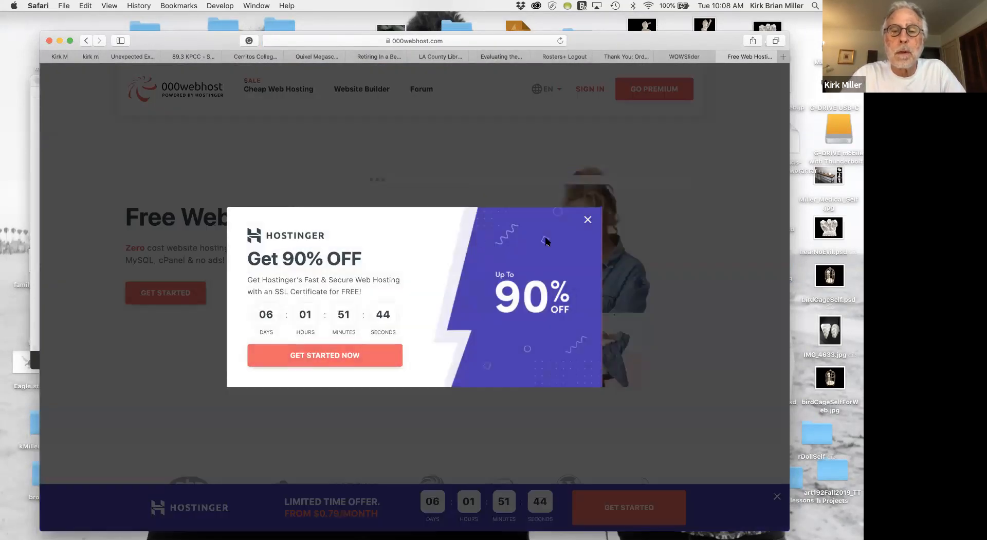
left_click(587, 221)
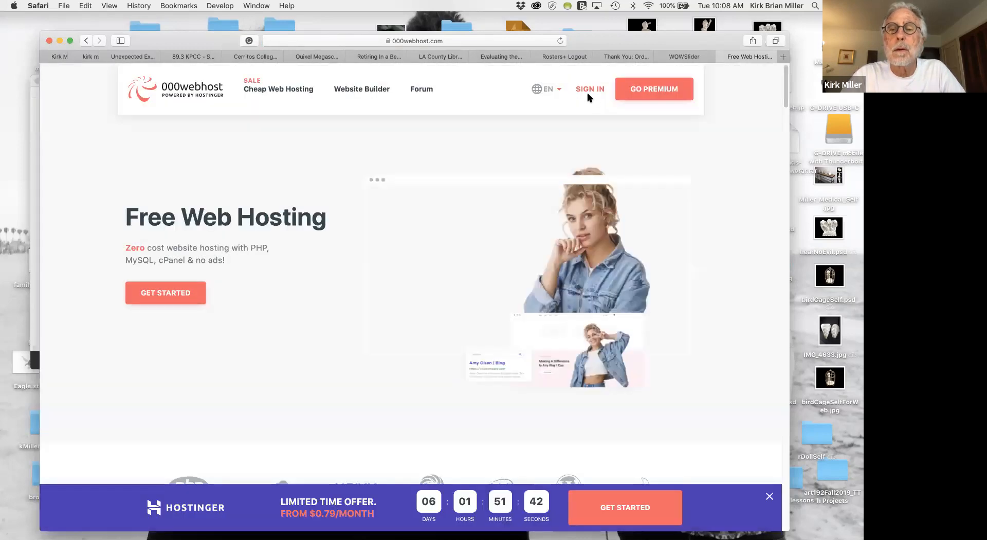
Sign in to 000webhost with the first saved account's email and password, and dismiss the recommendation survey.
left_click(590, 91)
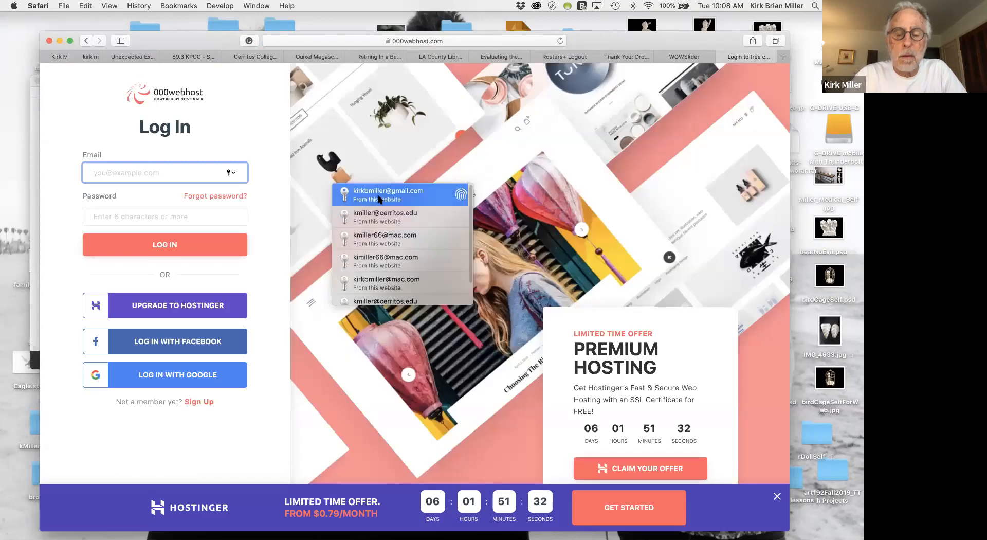
left_click(390, 195)
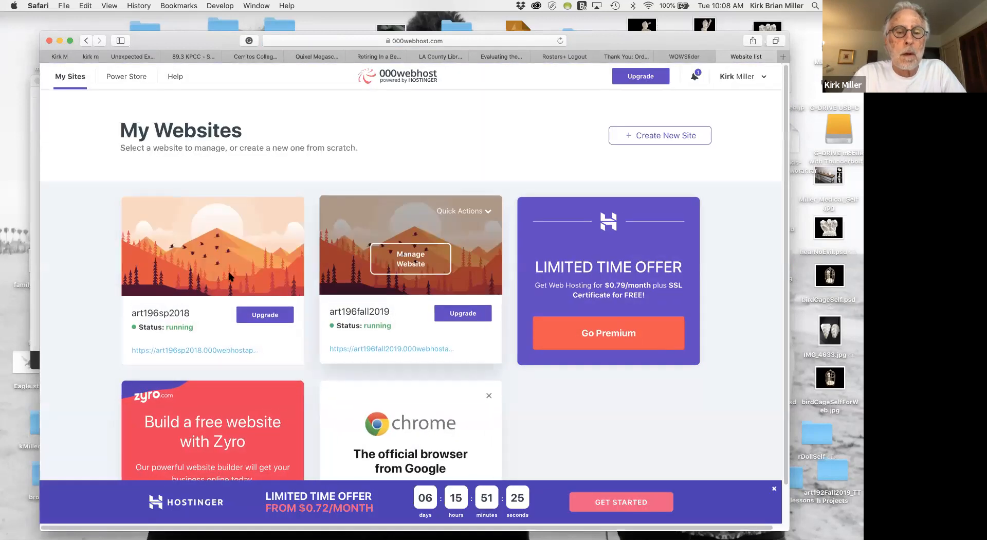
mouse_move(235, 267)
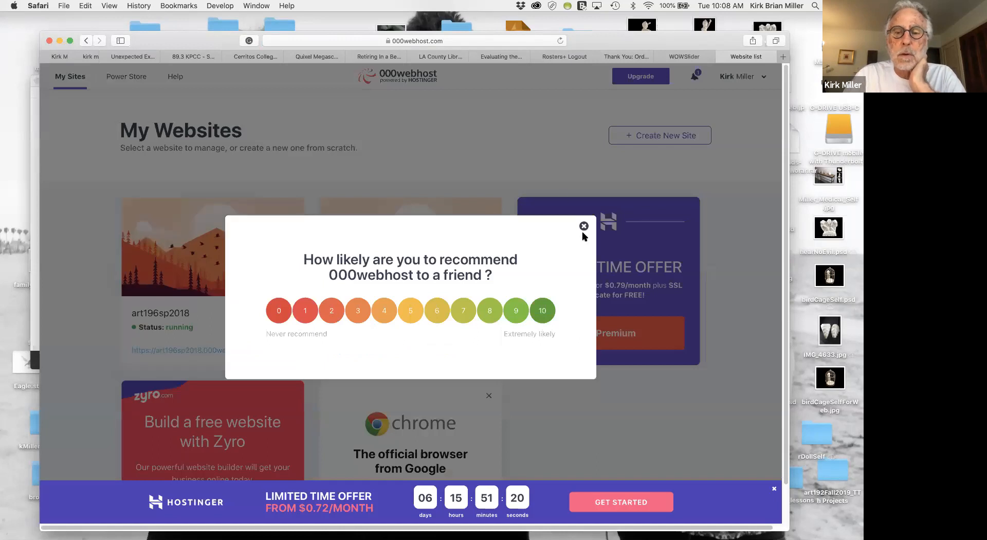
left_click(584, 226)
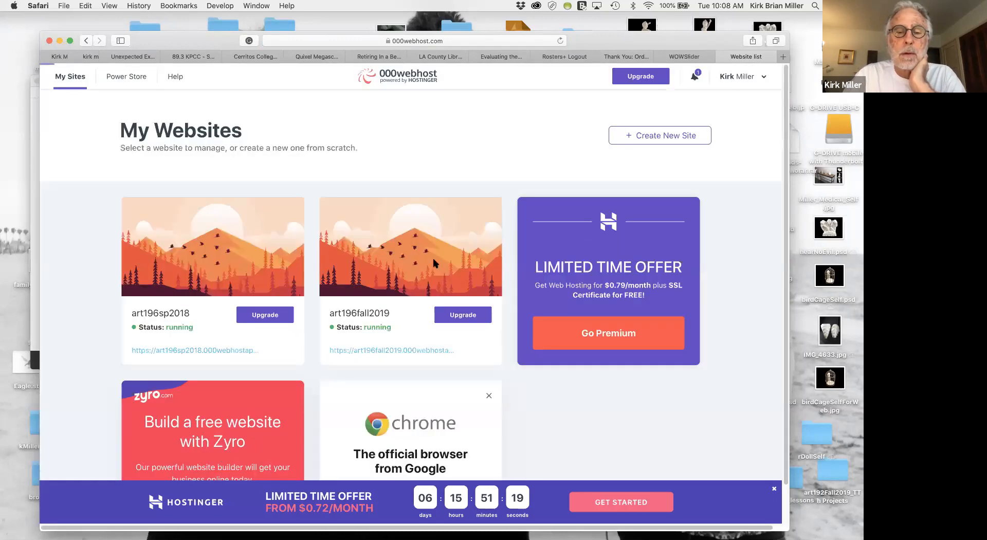
Open the File Manager of the art196fall2019 website.
mouse_move(380, 277)
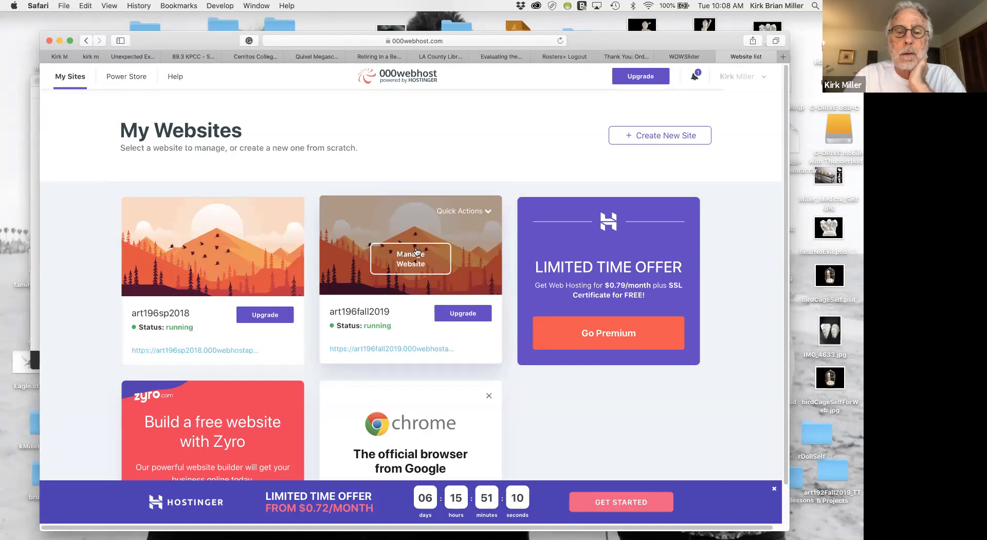
left_click(417, 251)
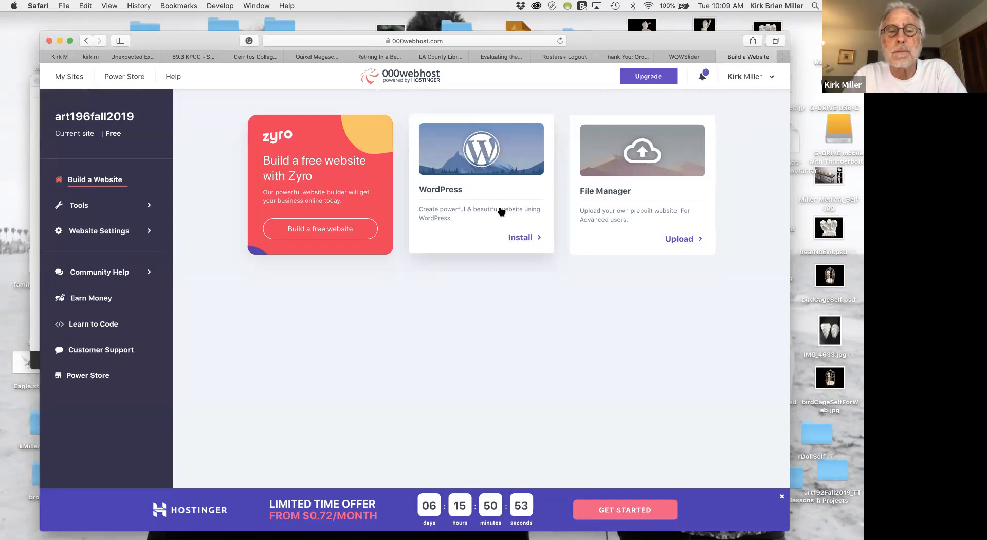
left_click(645, 157)
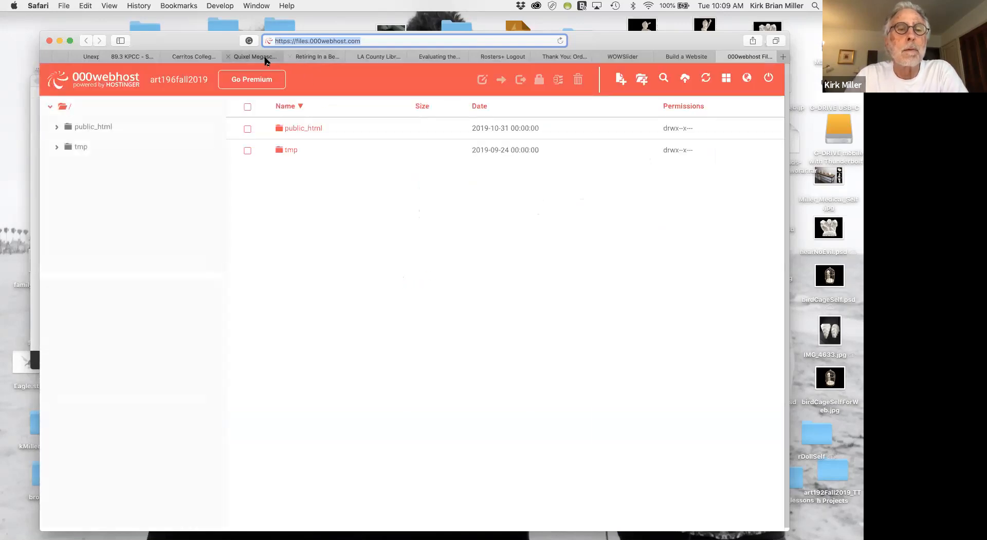
Open the site's public_html folder to show its files and folders.
left_click_drag(215, 41, 211, 120)
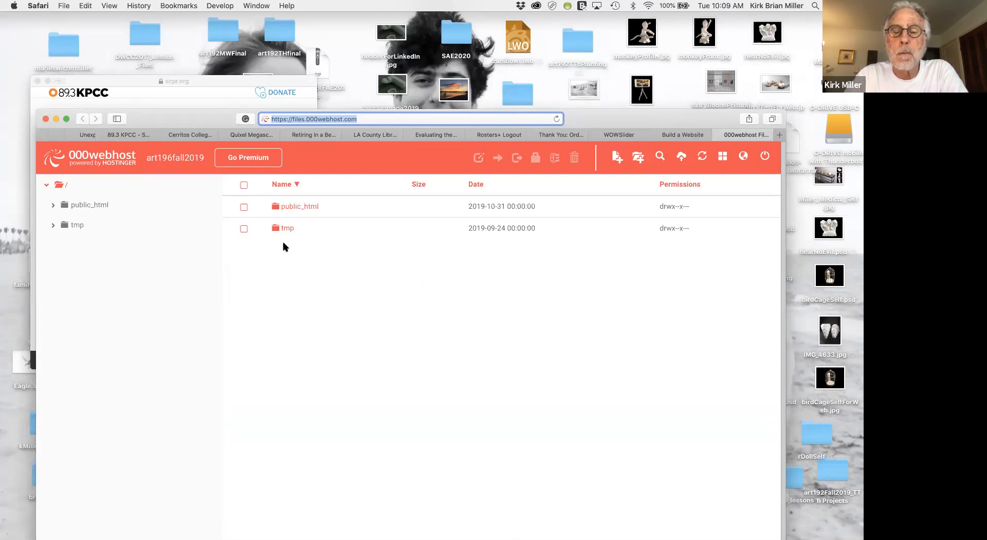
left_click(275, 208)
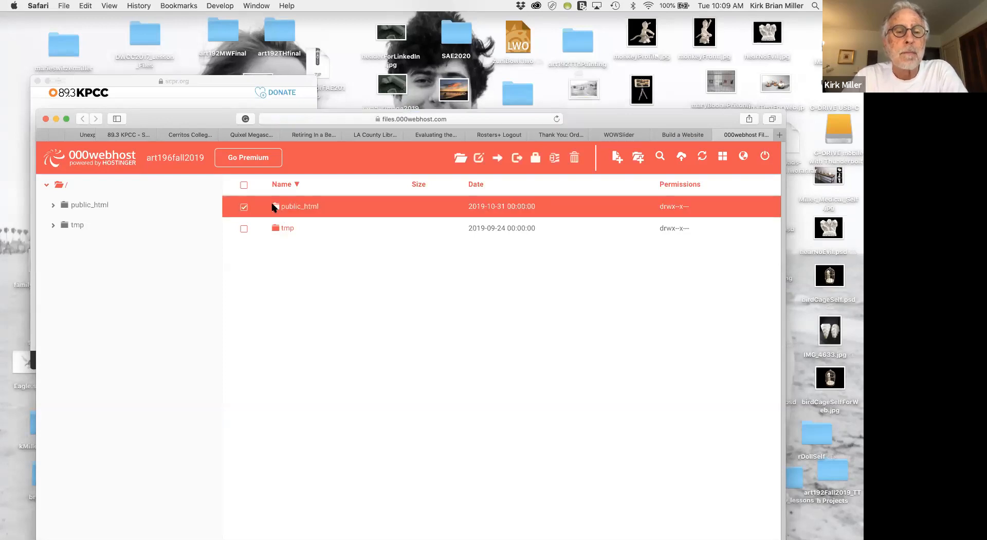
double_click(274, 208)
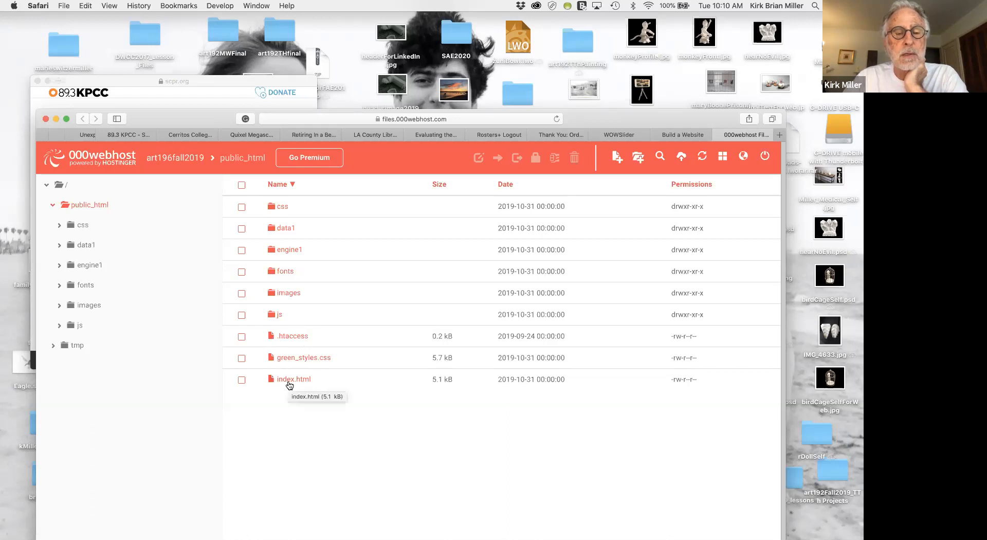
scroll(322, 457, "down", 1)
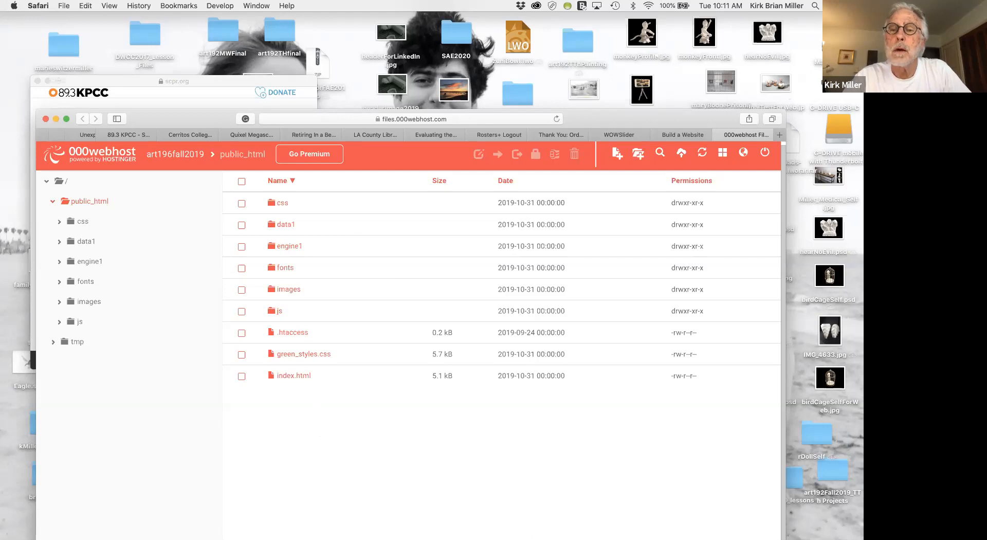
Switch to Finder with a Macintosh HD window over the browser and show the Desktop folder's contents.
double_click(836, 38)
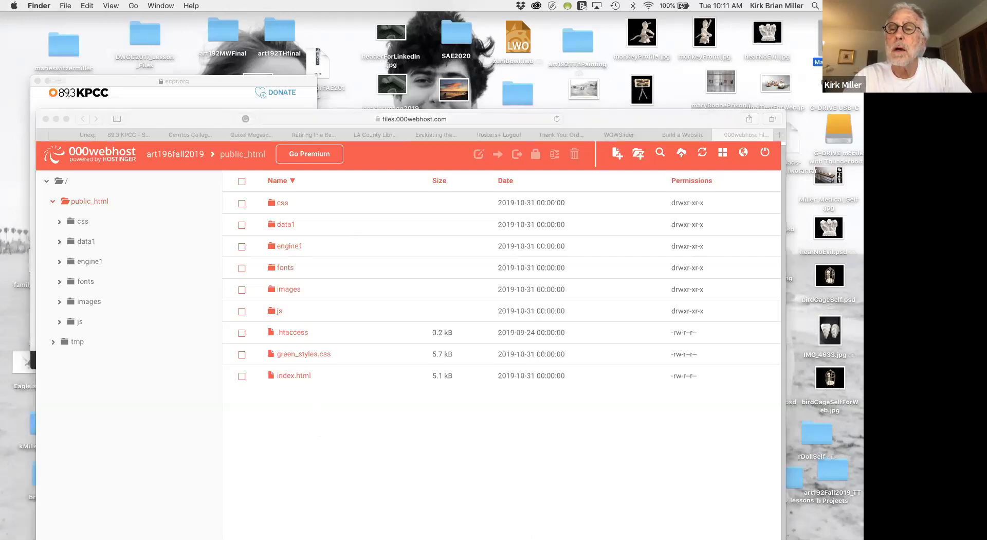
left_click_drag(606, 102, 667, 174)
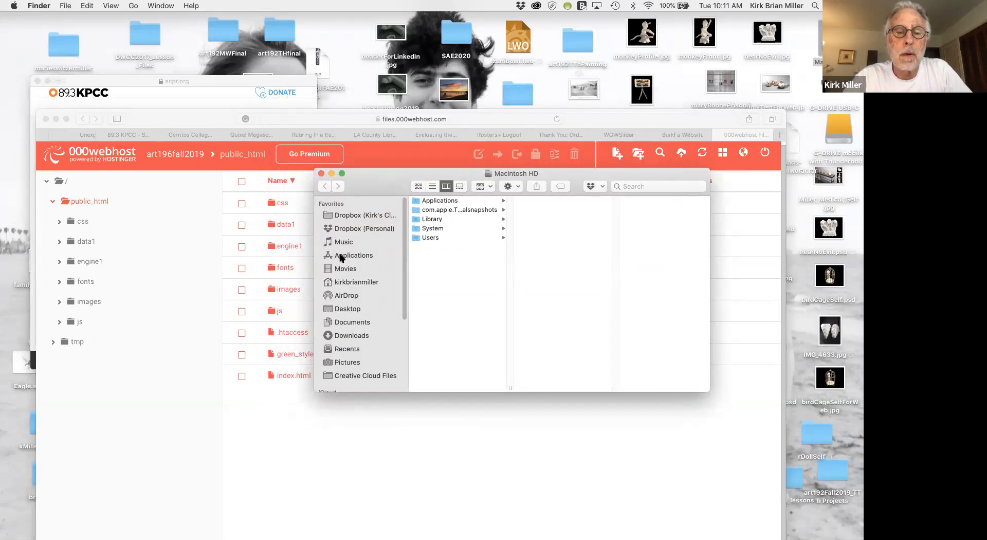
left_click(330, 308)
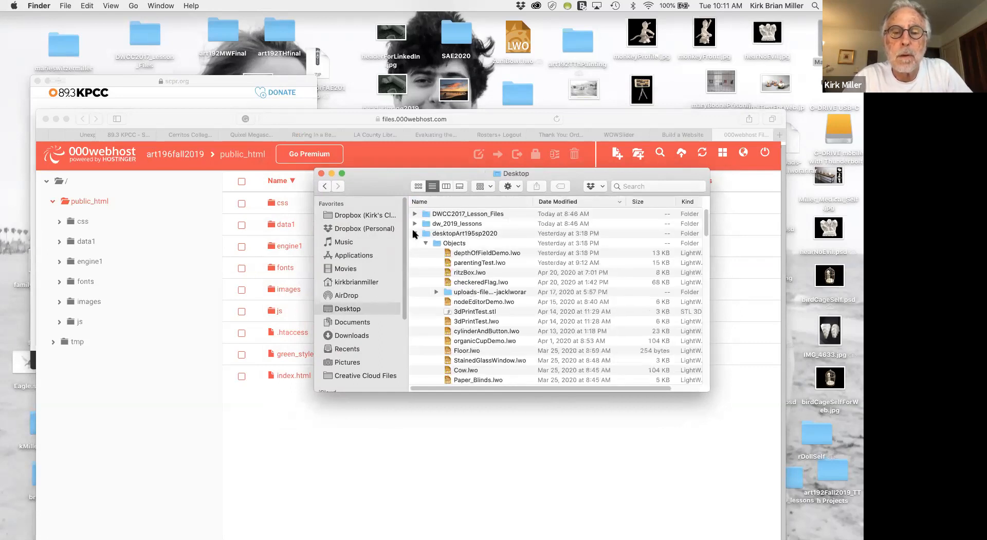
Collapse the desktopArt195sp2020 folder and sort the Desktop files by name in descending order.
left_click(414, 234)
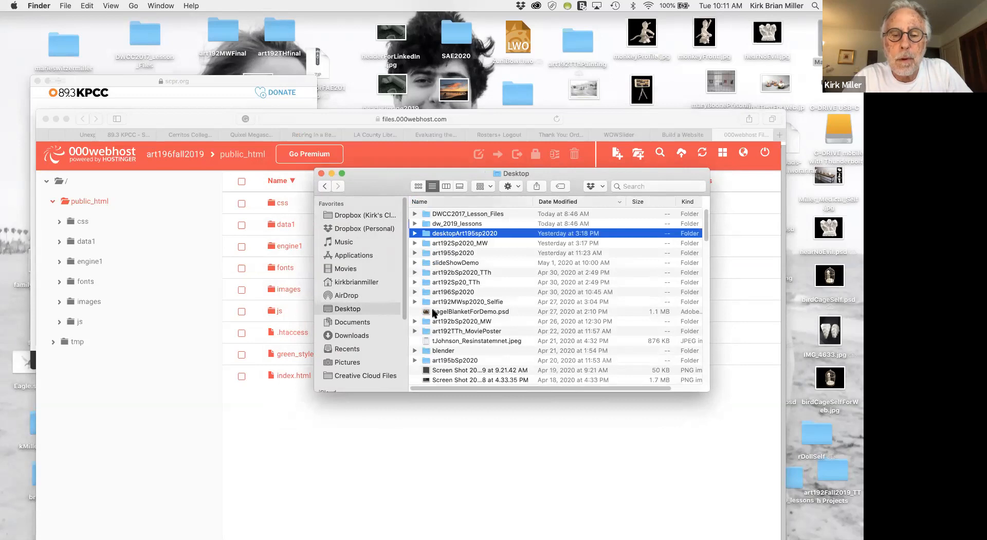
scroll(433, 313, "down", 15)
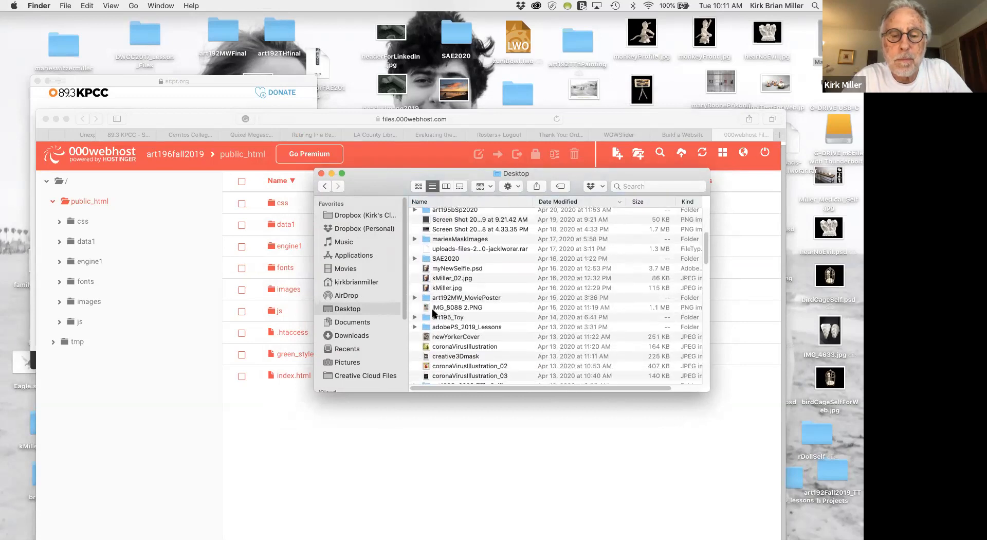
scroll(433, 313, "up", 15)
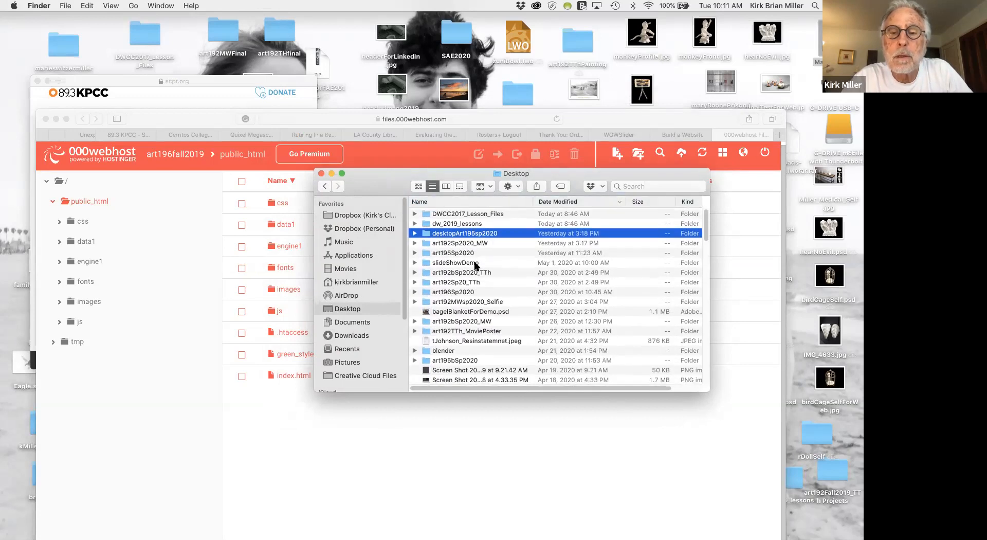
scroll(480, 257, "down", 20)
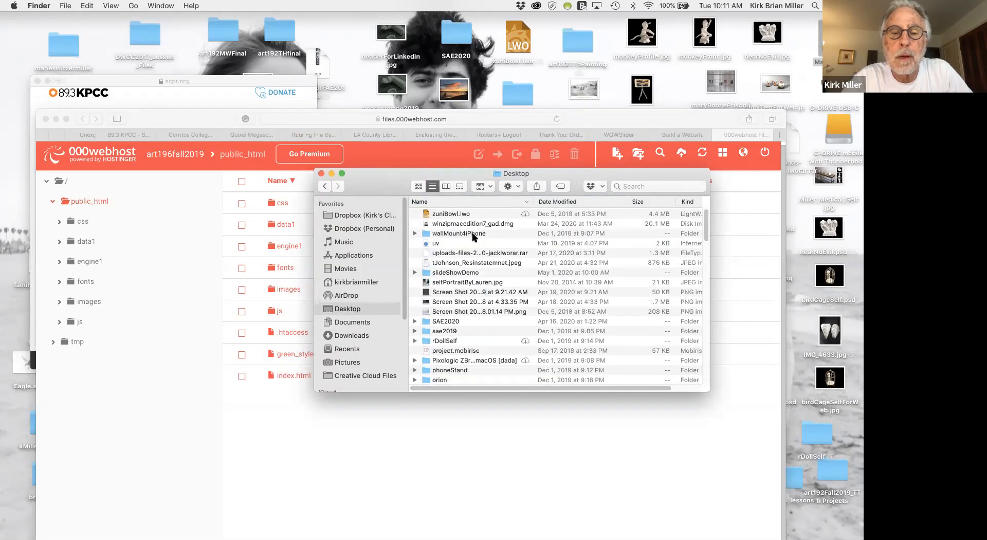
scroll(478, 257, "up", 5)
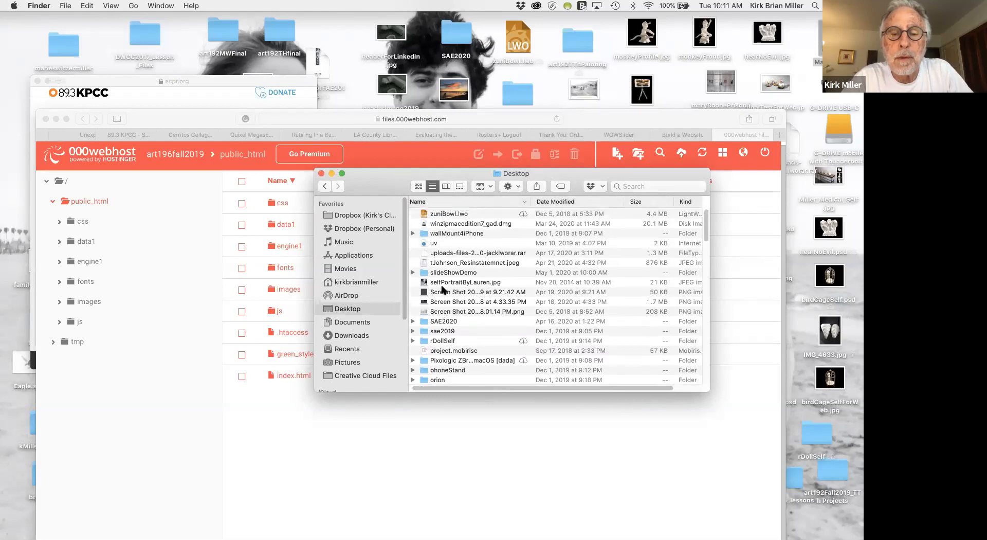
Find and select the DWCC2017_Lesson_Files folder in the Desktop list.
scroll(442, 290, "down", 5)
scroll(441, 289, "down", 2)
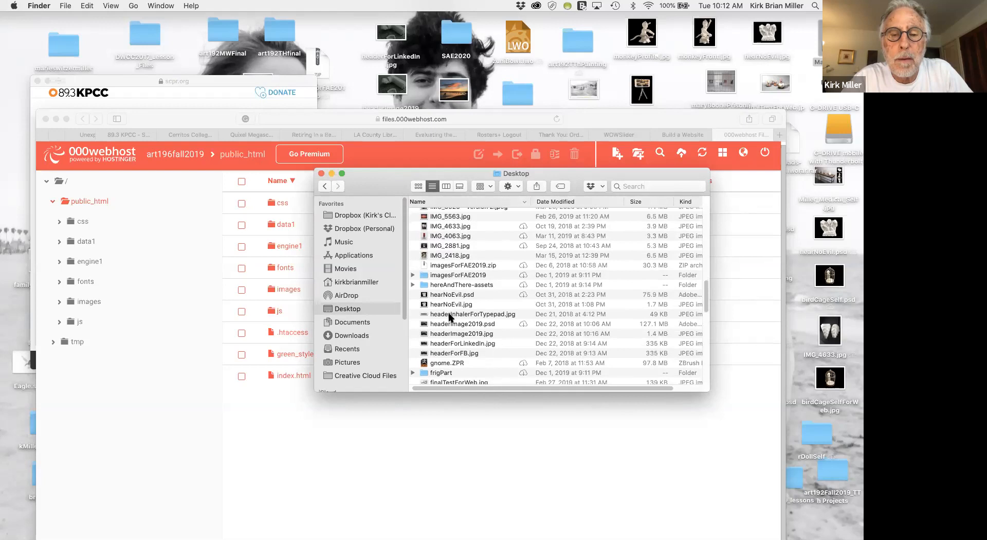
scroll(449, 317, "down", 1)
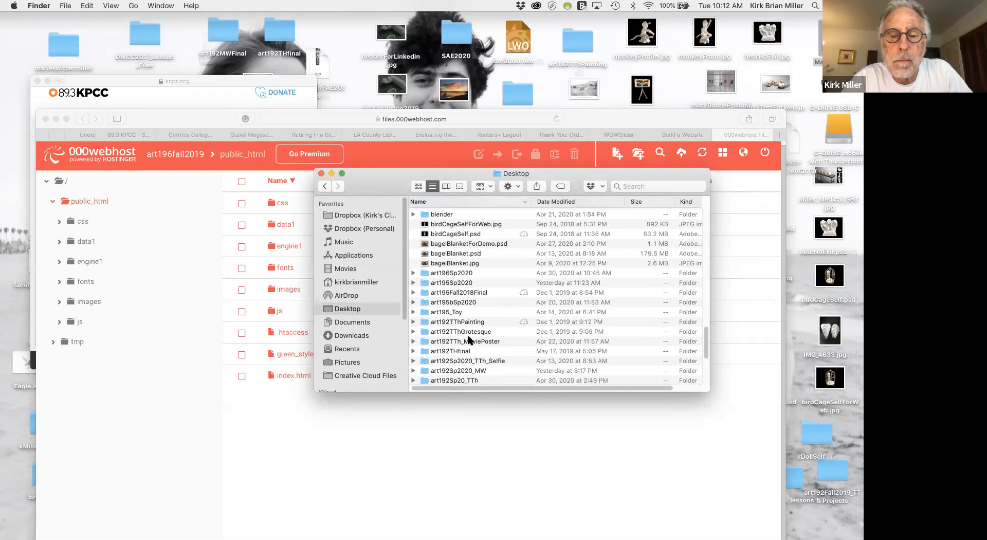
scroll(469, 339, "down", 5)
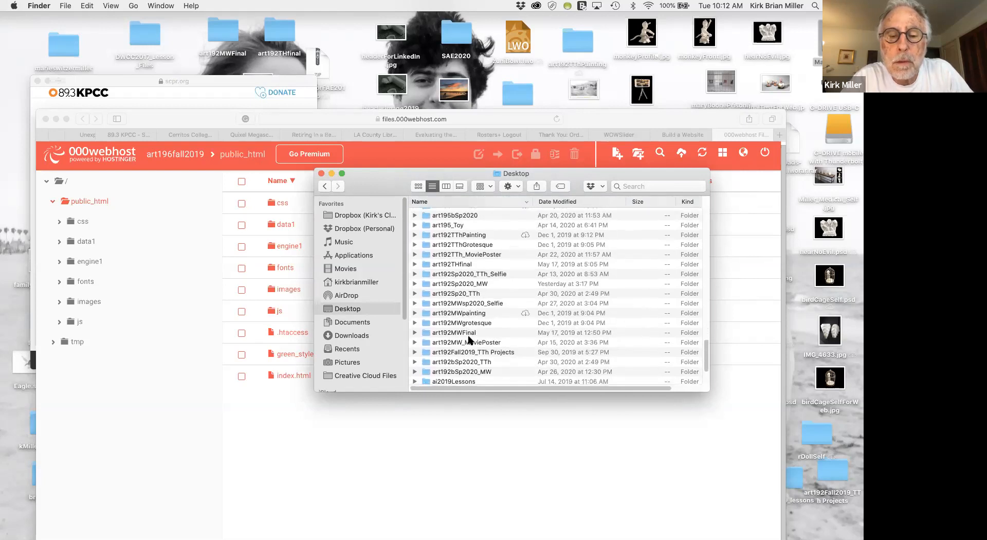
scroll(469, 340, "up", 3)
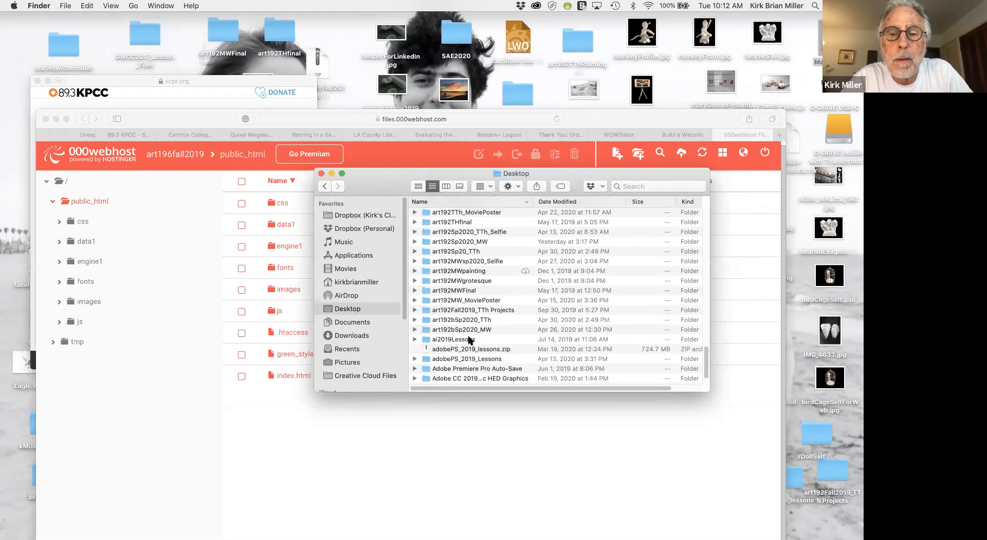
scroll(469, 340, "up", 6)
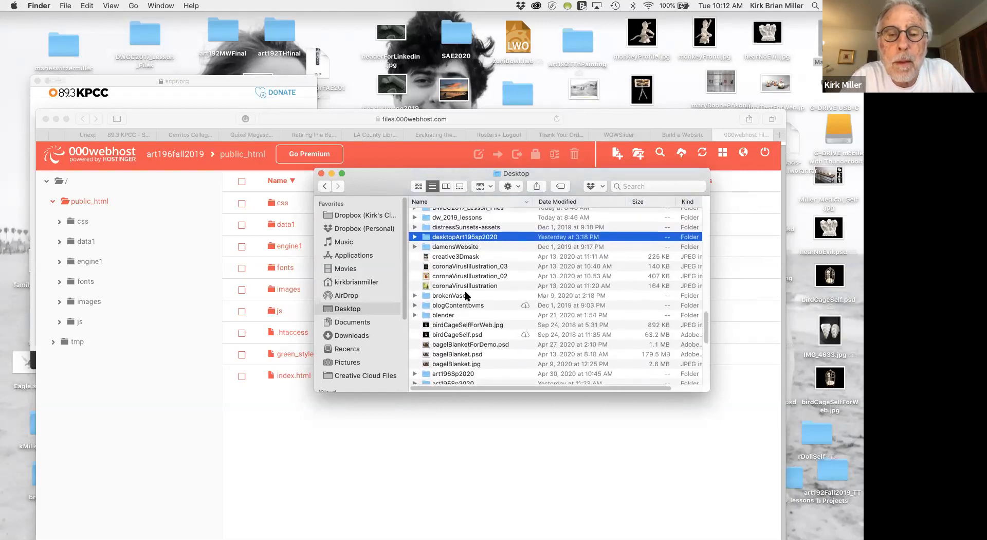
scroll(467, 301, "up", 2)
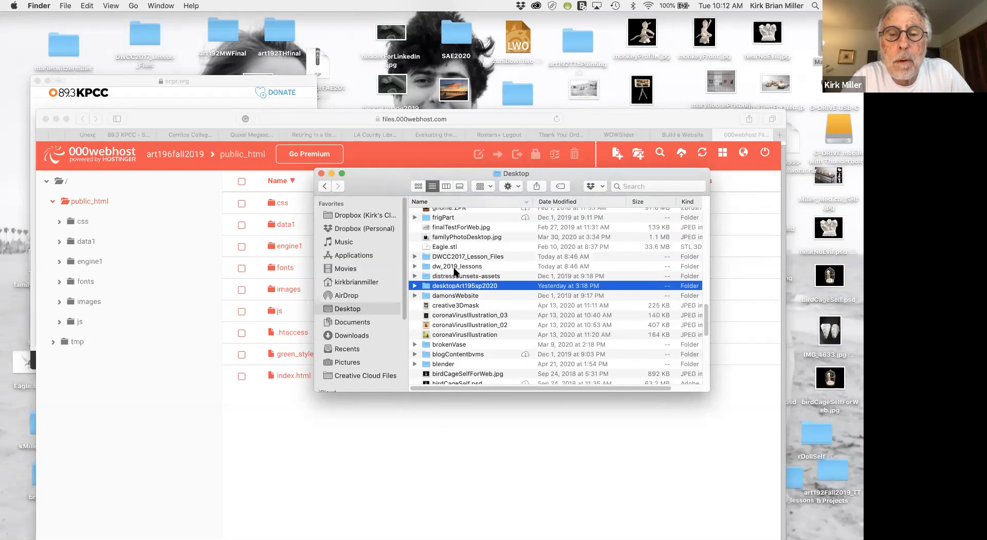
left_click(428, 258)
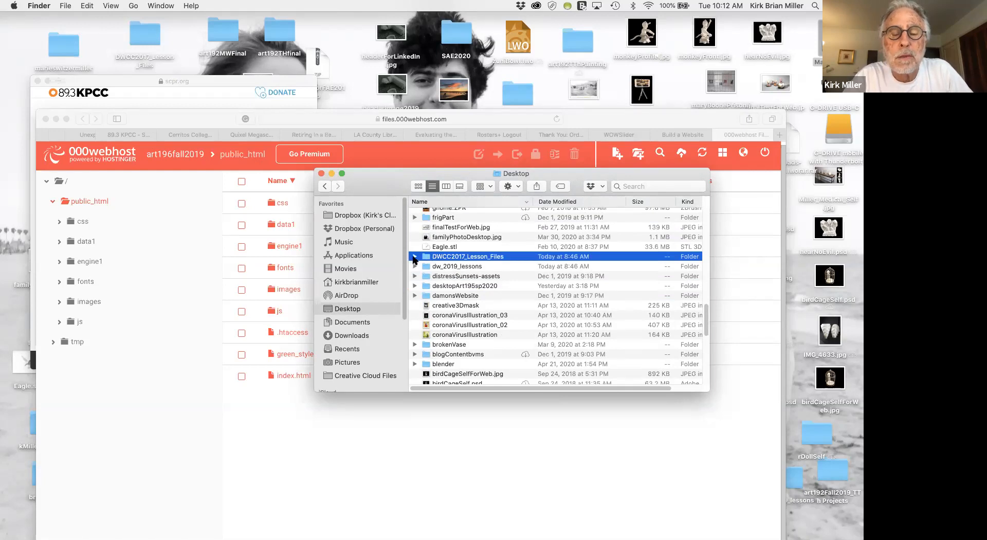
Expand DWCC2017_Lesson_Files and its lesson11 subfolder, and move the Finder window to uncover the web file manager.
left_click(414, 256)
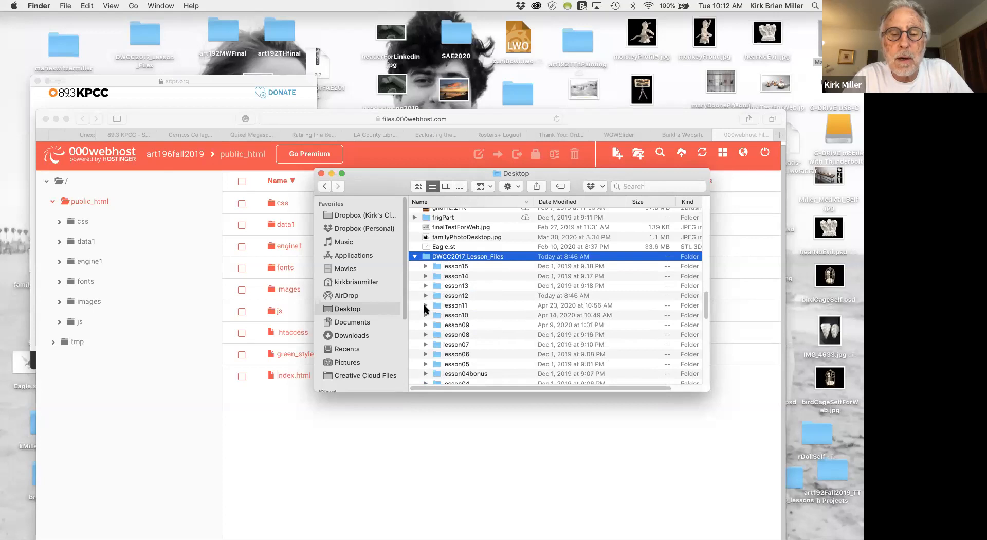
left_click(425, 305)
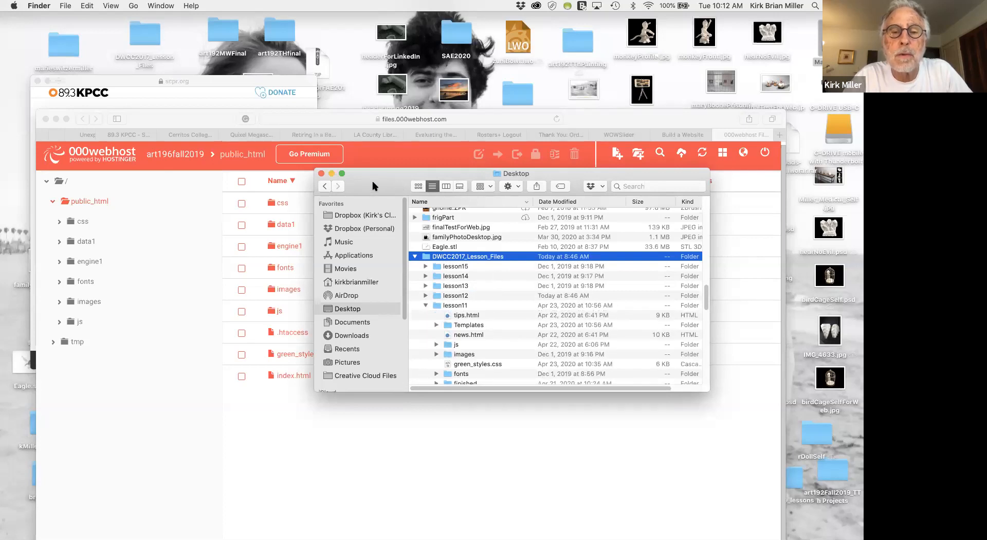
left_click_drag(375, 184, 499, 127)
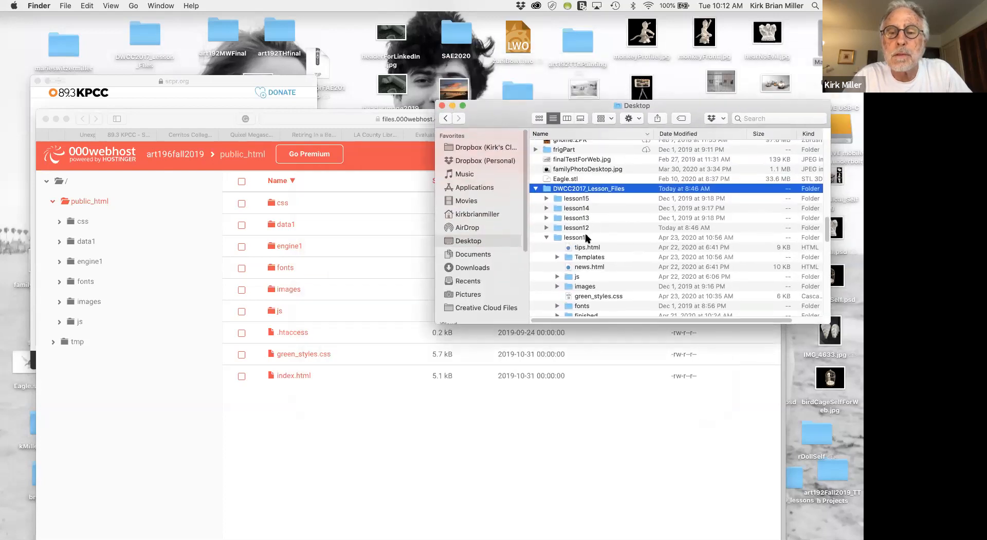
scroll(590, 245, "up", 2)
scroll(590, 245, "down", 5)
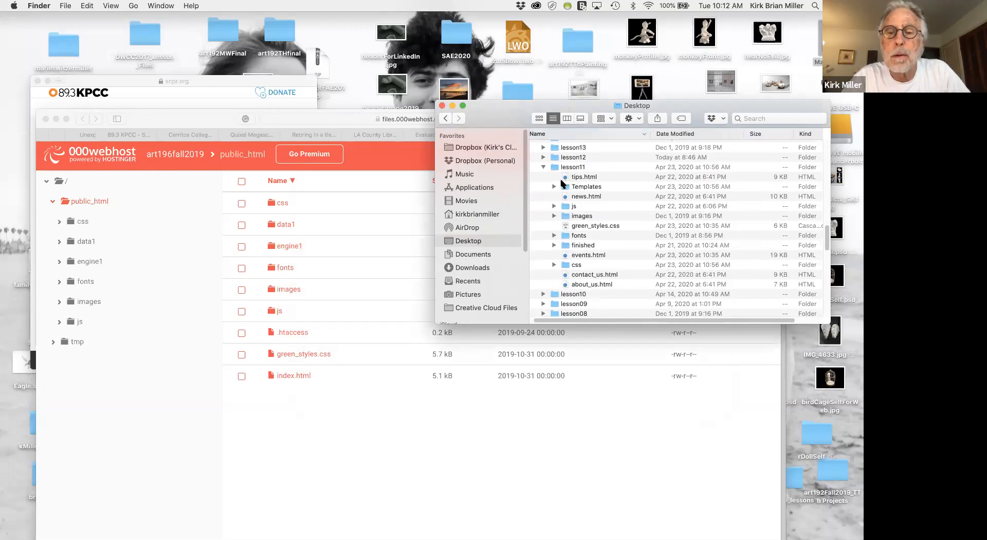
Select every file and folder inside lesson11 for uploading, except the Templates and finished folders.
left_click(565, 177)
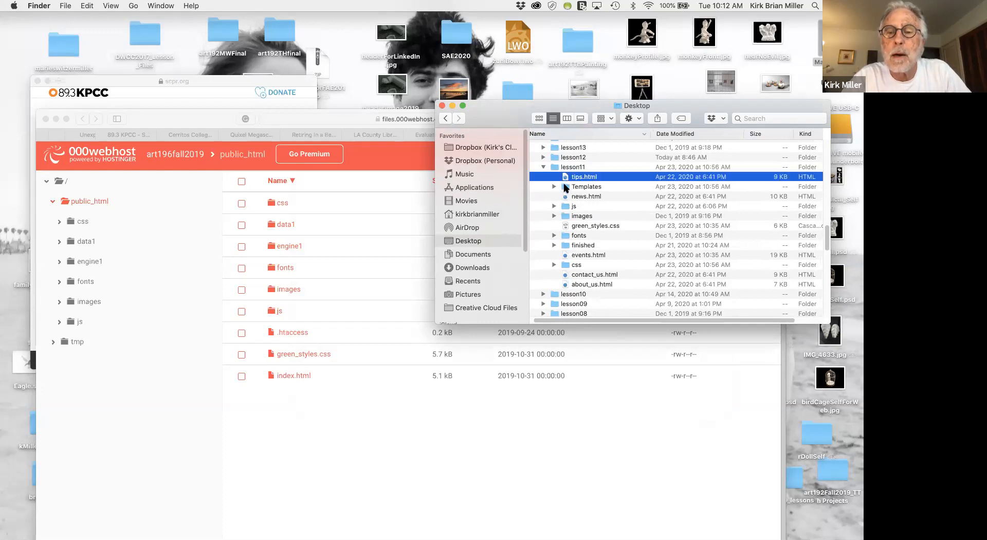
left_click(566, 197, "super")
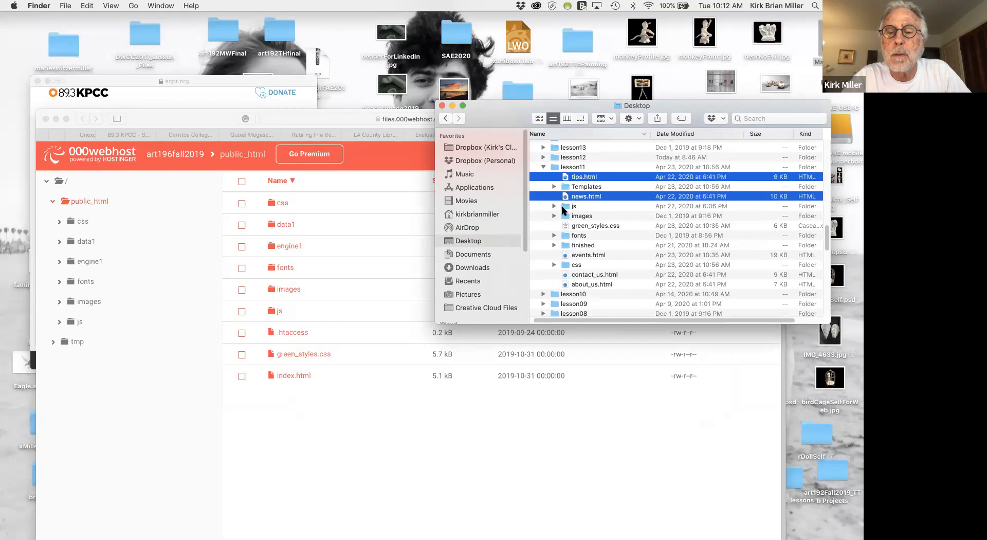
left_click(567, 207, "super")
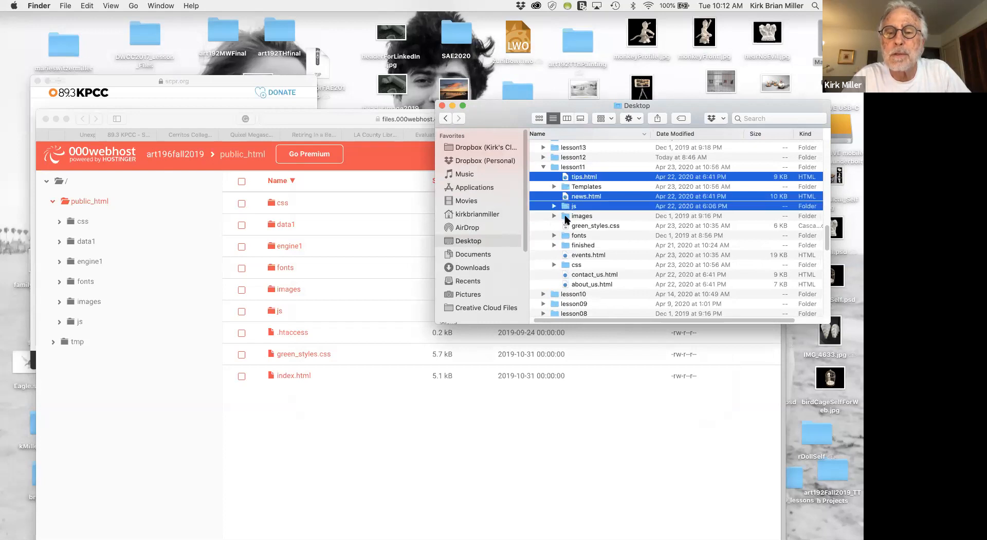
left_click(567, 216, "super")
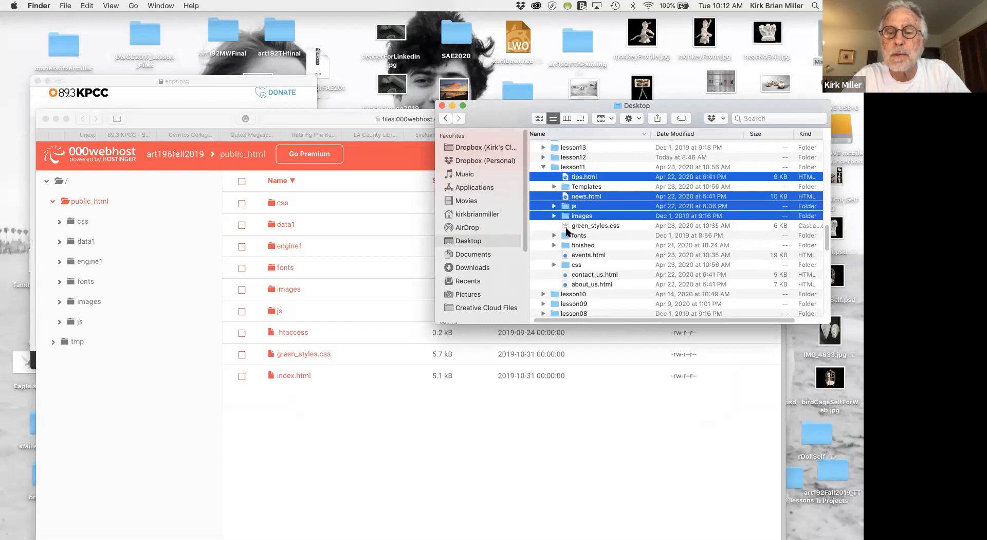
left_click(568, 226, "super")
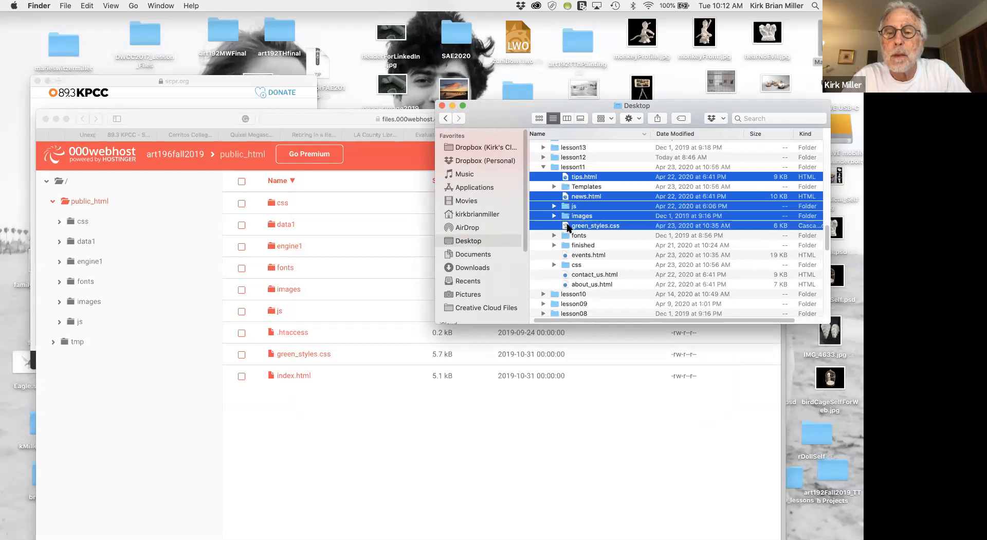
left_click(566, 235, "super")
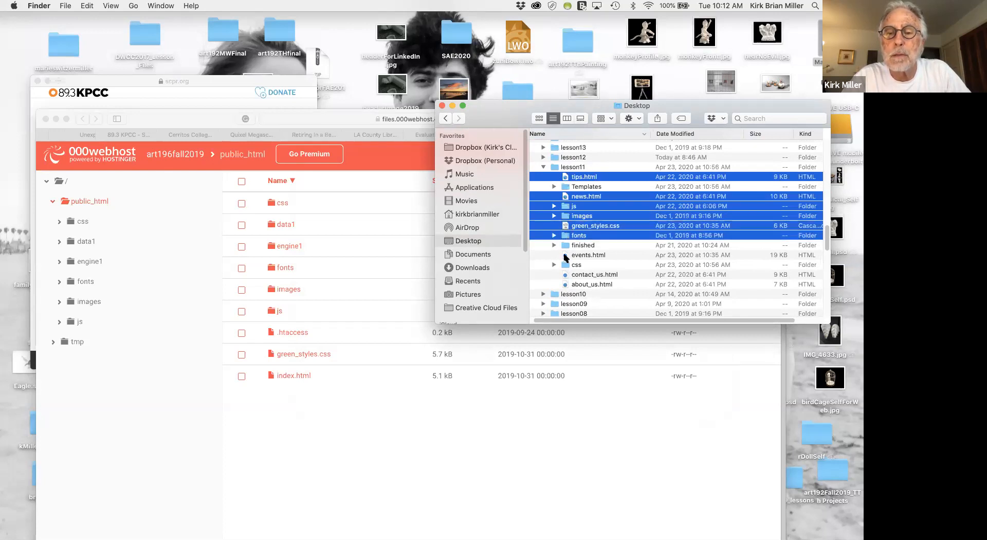
left_click(566, 255, "super")
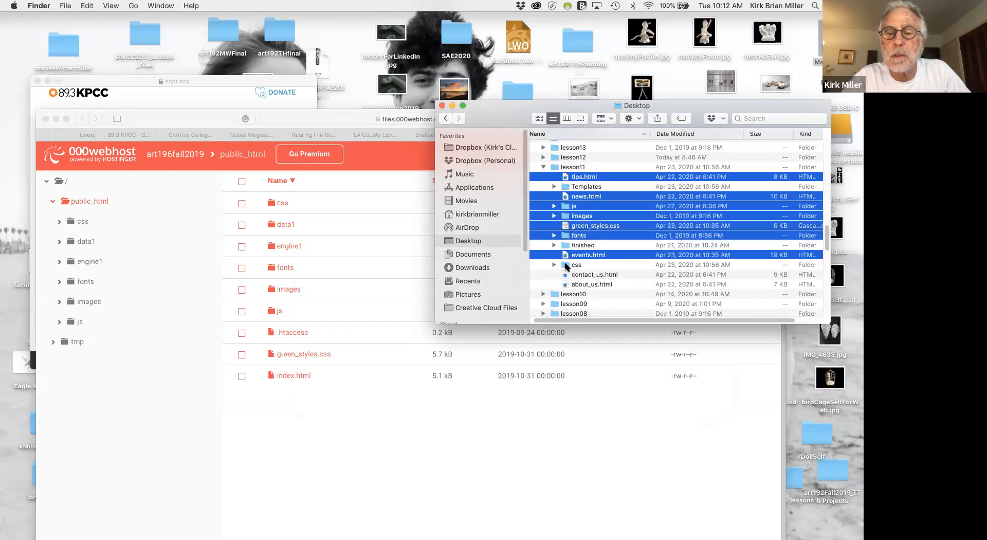
left_click(566, 265, "super")
left_click(566, 275, "super")
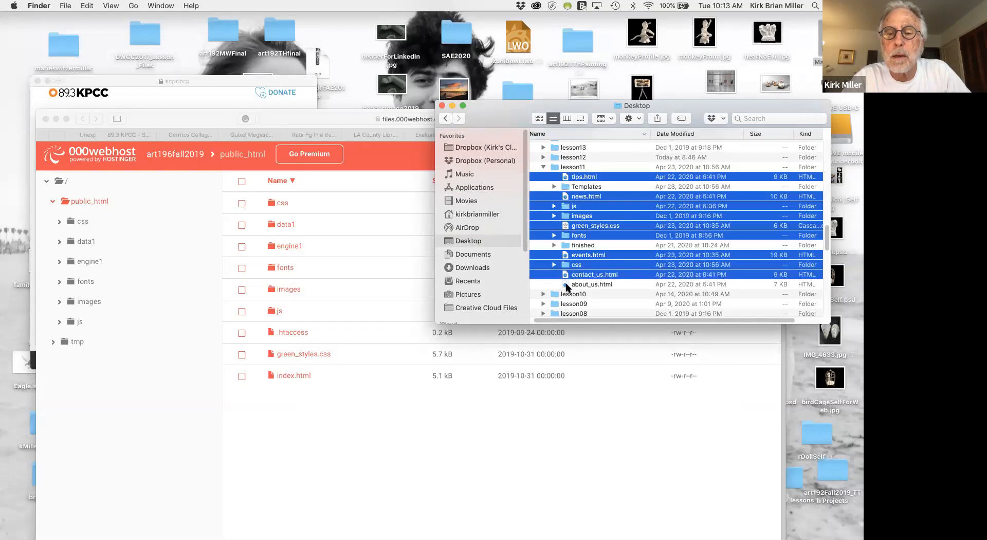
left_click(567, 284, "super")
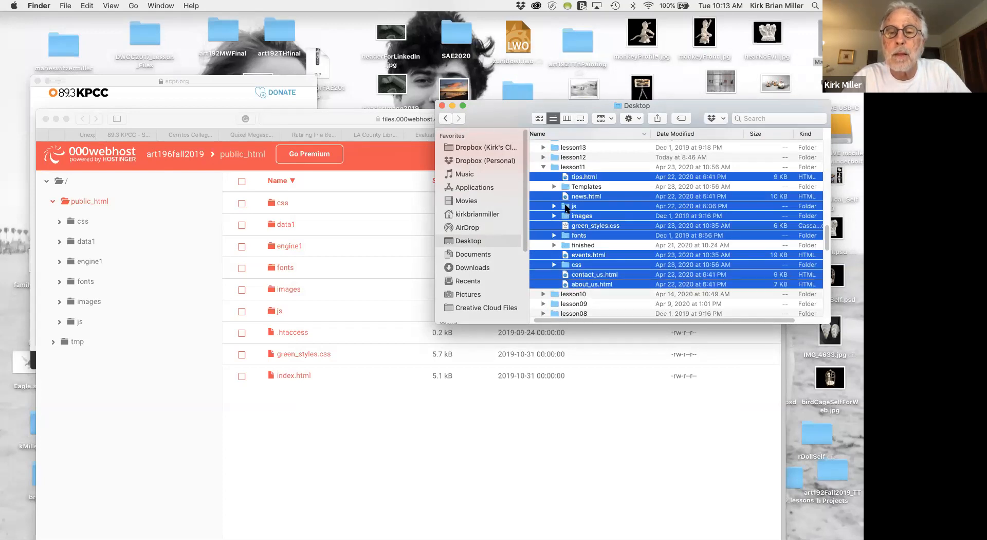
left_click_drag(567, 207, 795, 148)
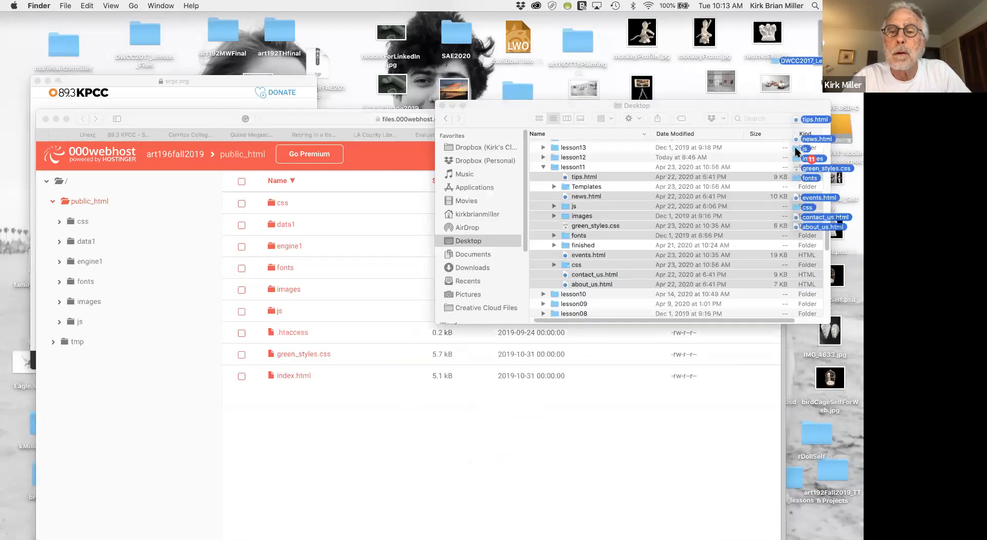
Switch to the 000webhost file manager and select everything in public_html except .htaccess.
left_click(402, 460)
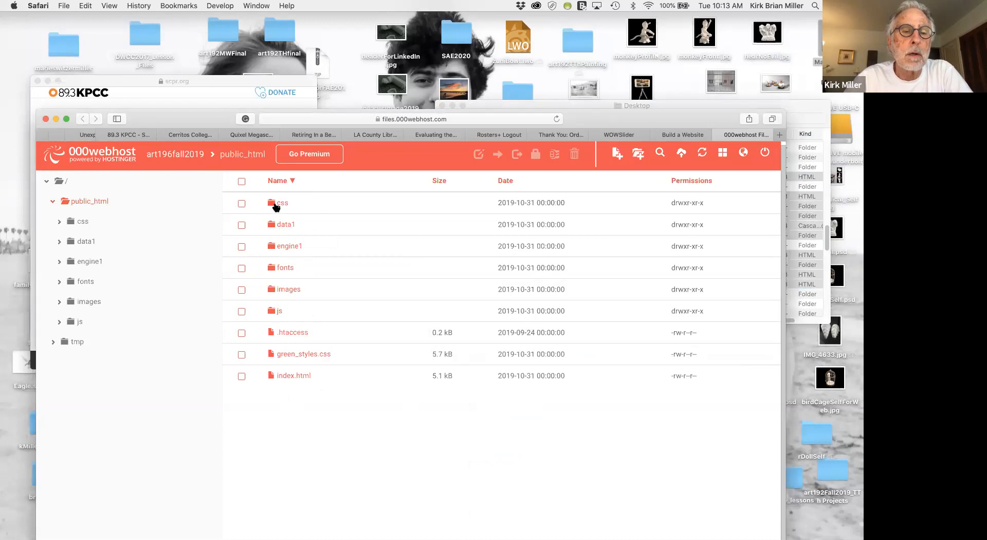
left_click(242, 203)
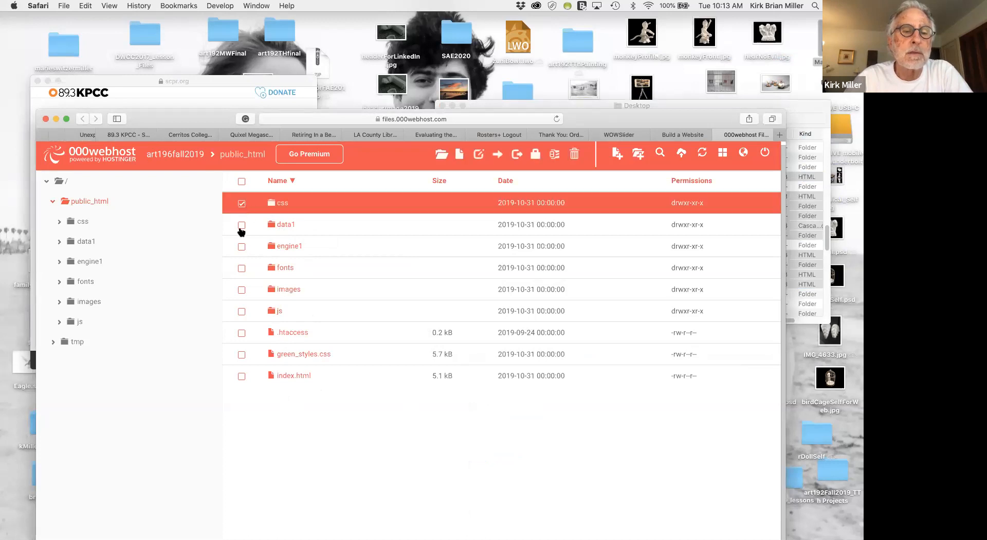
left_click(242, 225)
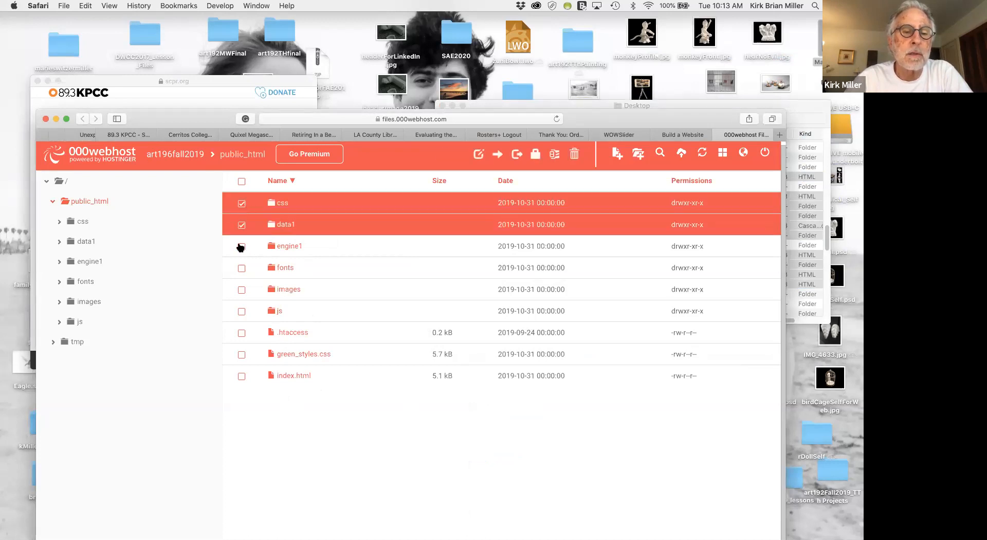
left_click(241, 246)
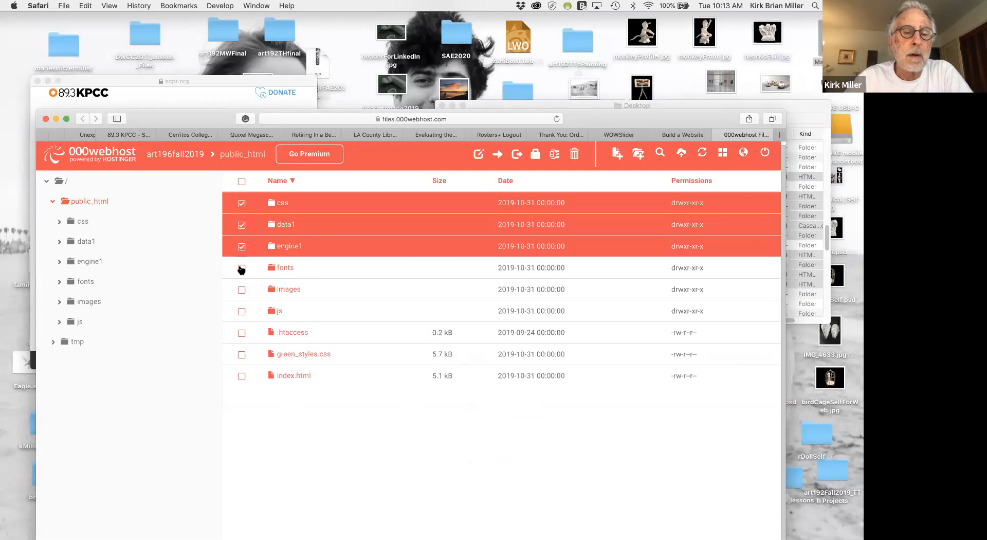
left_click(241, 268)
left_click(241, 290)
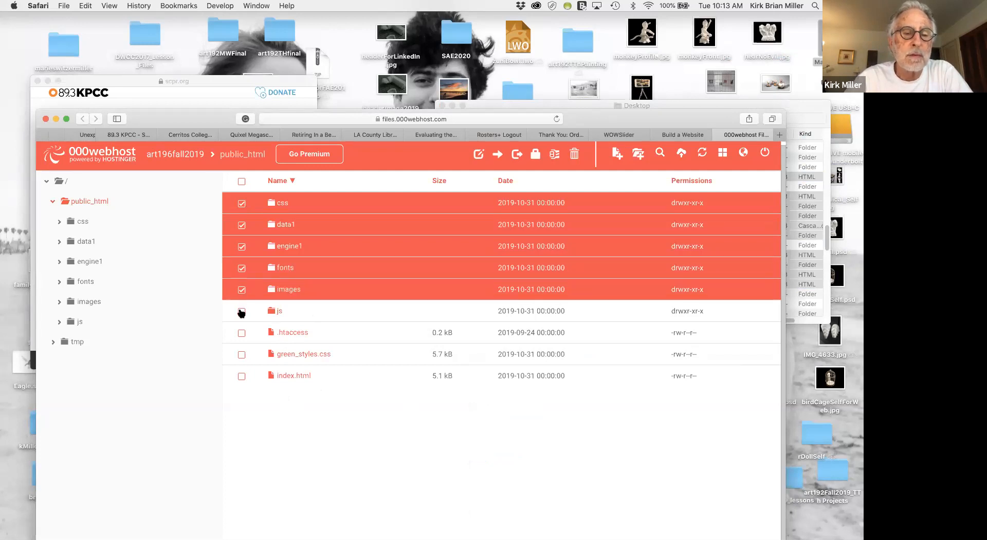
left_click(241, 311)
left_click(241, 355)
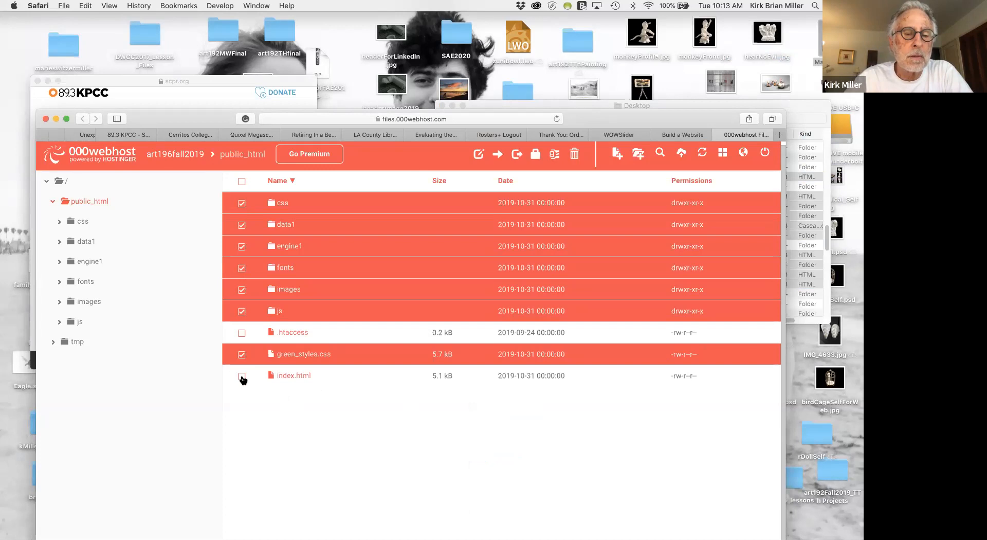
left_click(241, 376)
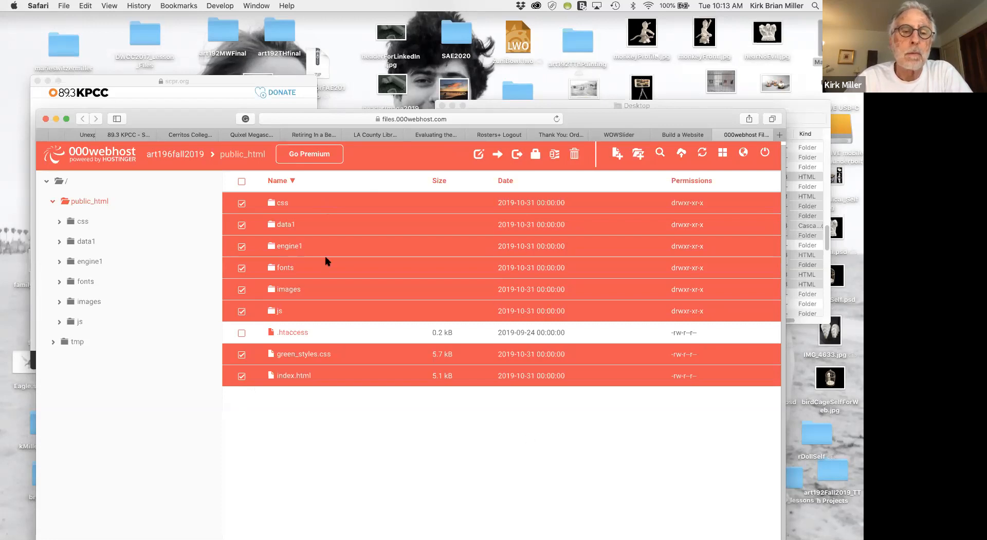
Deselect the css, data1, engine1, fonts and images folders in public_html.
left_click(241, 204)
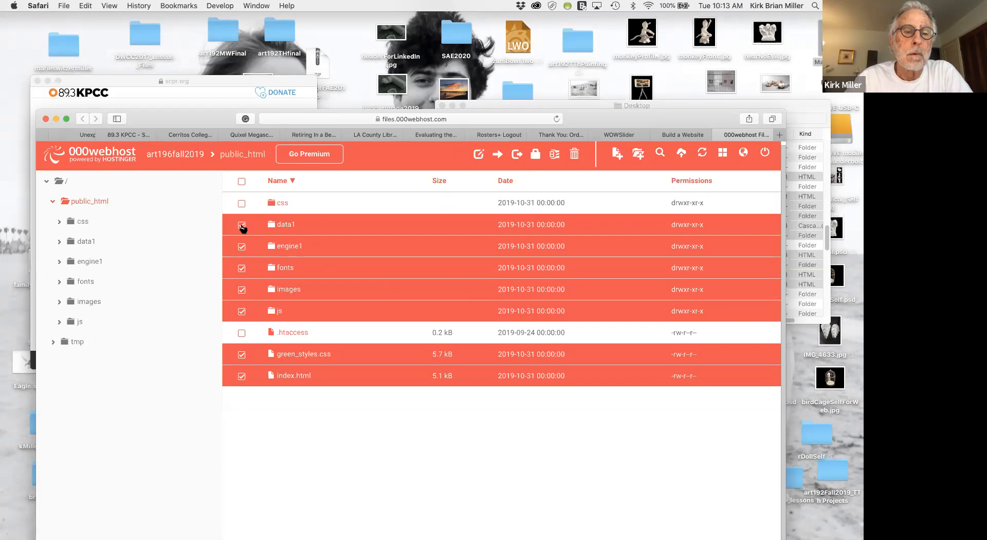
left_click(242, 226)
left_click(242, 248)
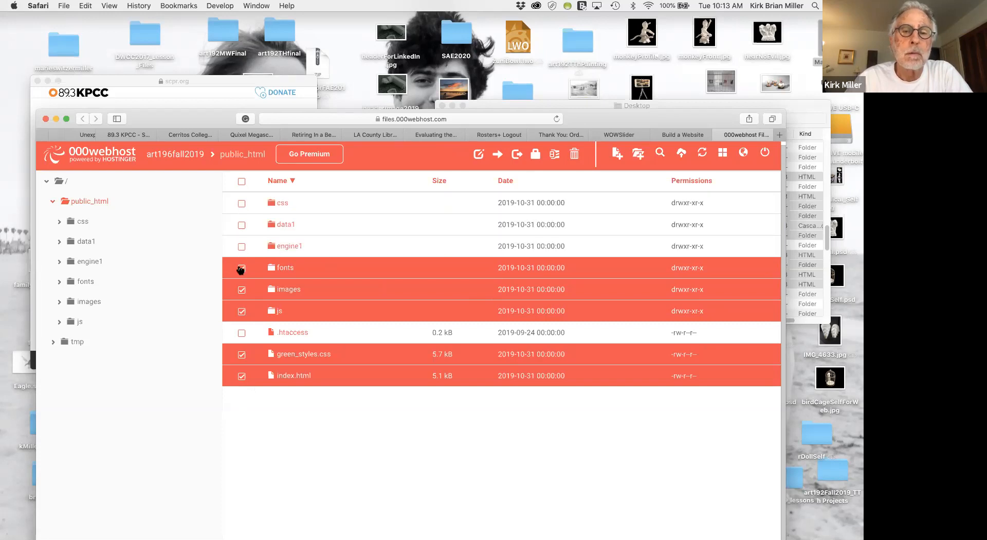
left_click(242, 268)
left_click(242, 291)
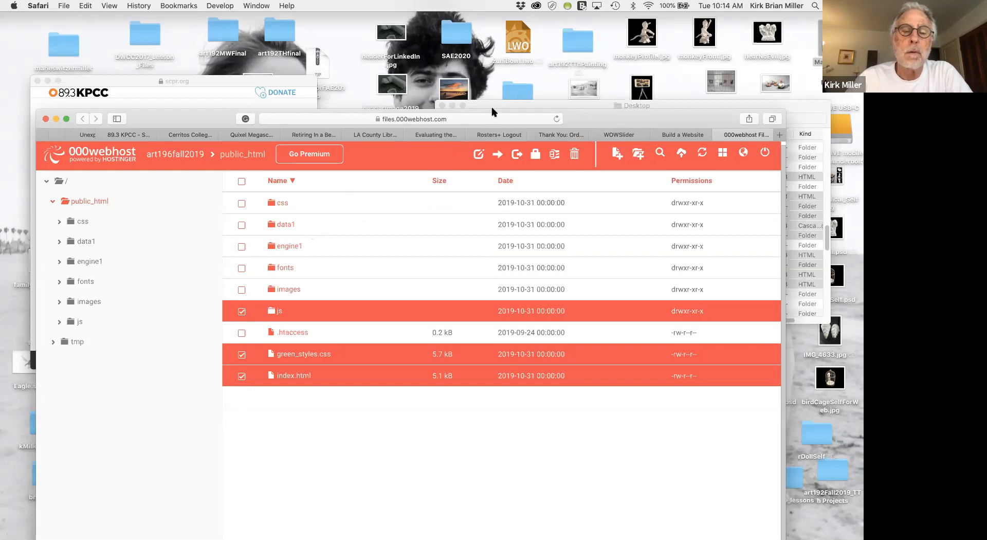
Open the fonts folder inside public_html and move the browser window higher on the desktop.
left_click(193, 287)
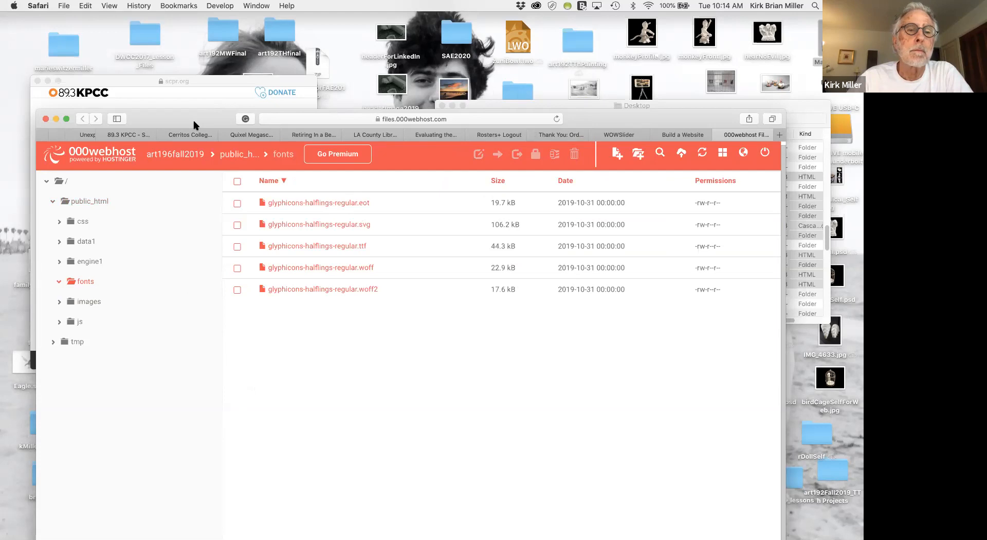
left_click_drag(194, 123, 209, 40)
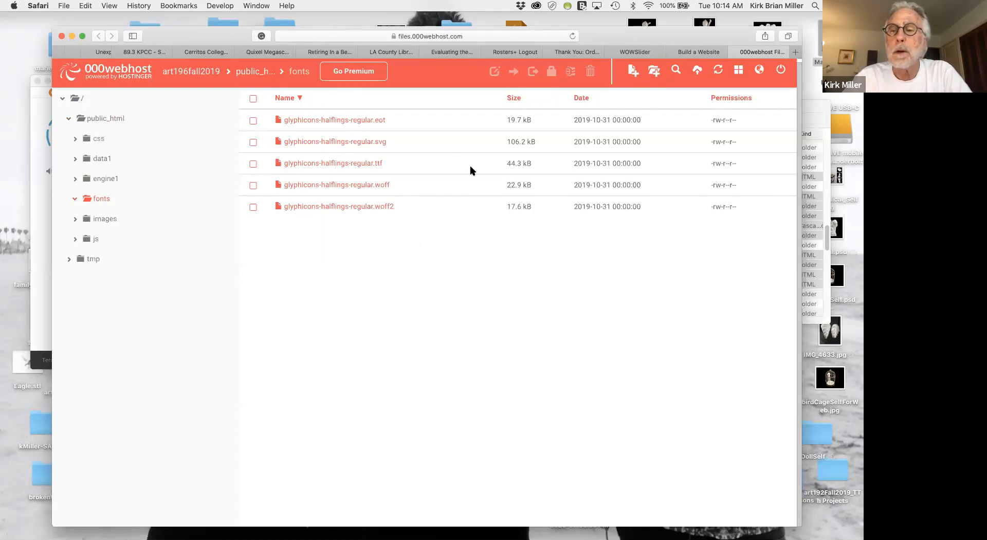
Switch to WOW Slider with the fine art slideshow project open.
key("ctrl+Right")
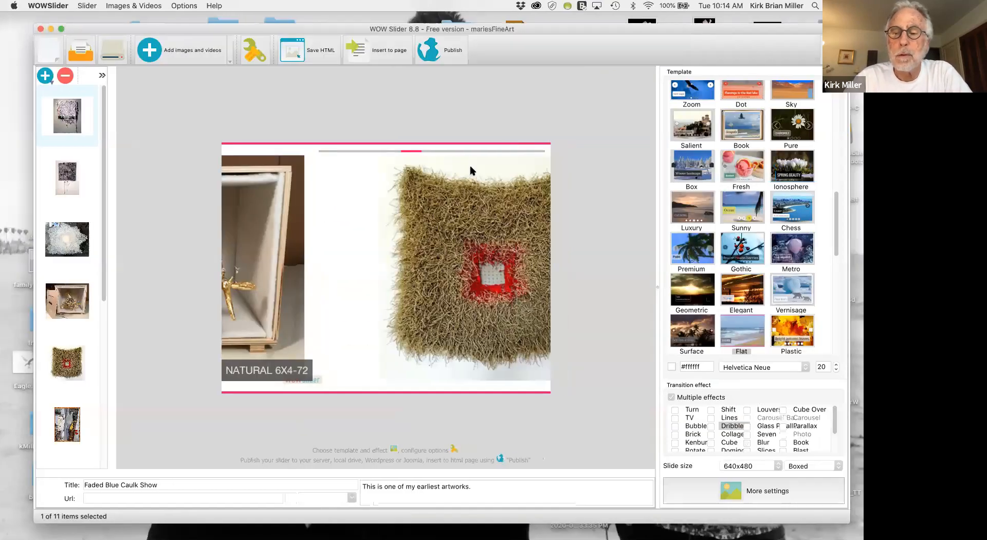
key("ctrl+Left")
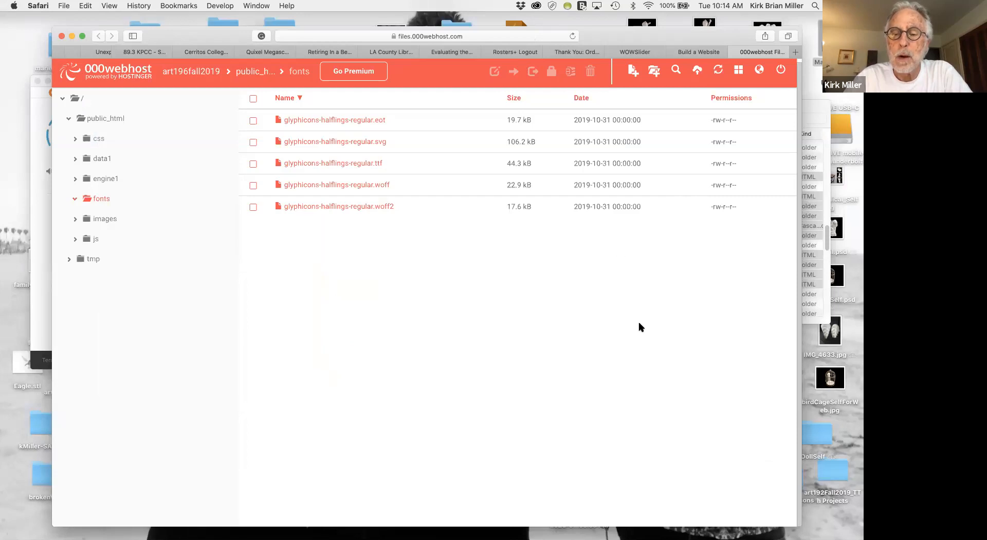
key("super+Tab")
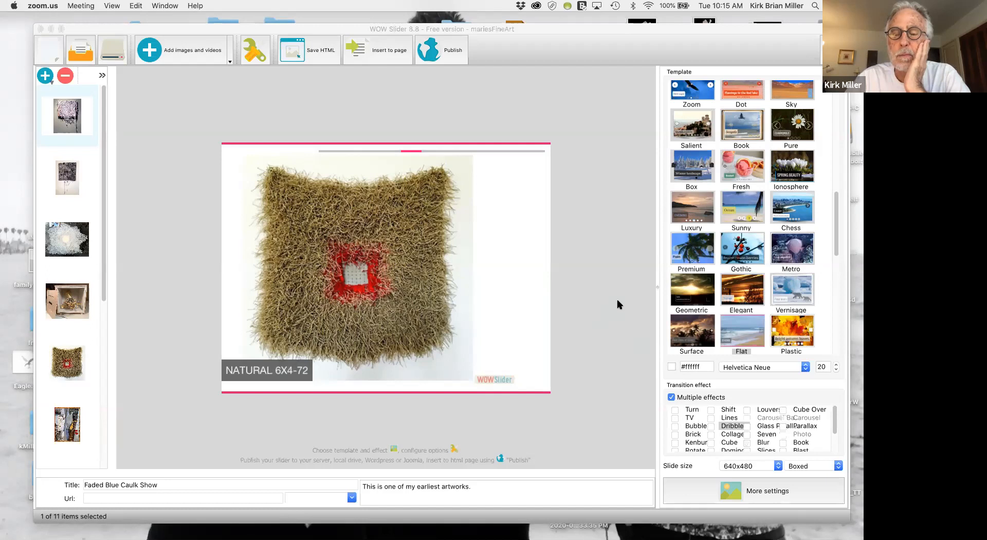
left_click(564, 283)
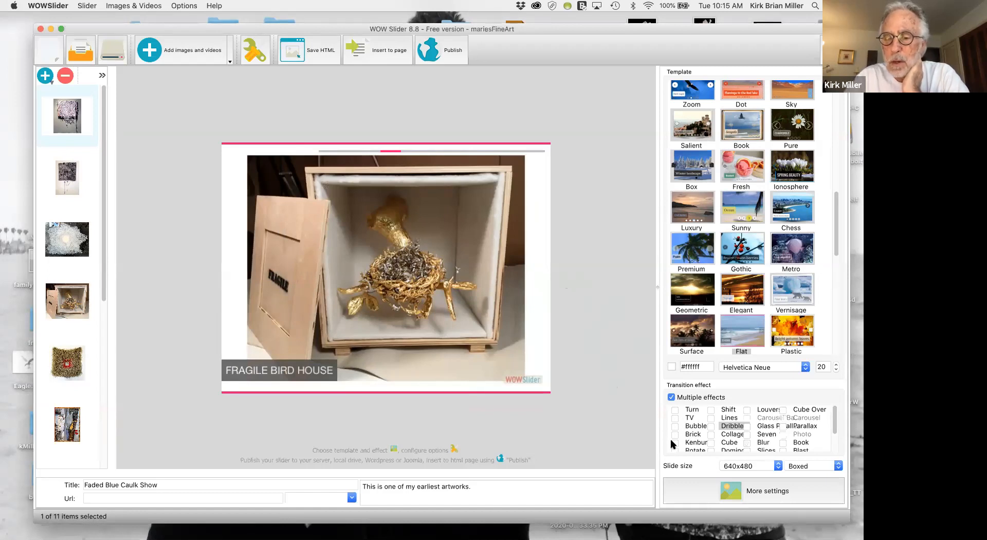
Preview the Dribble transition effect for the slideshow and choose Blur instead.
left_click(733, 426)
scroll(733, 428, "down", 1)
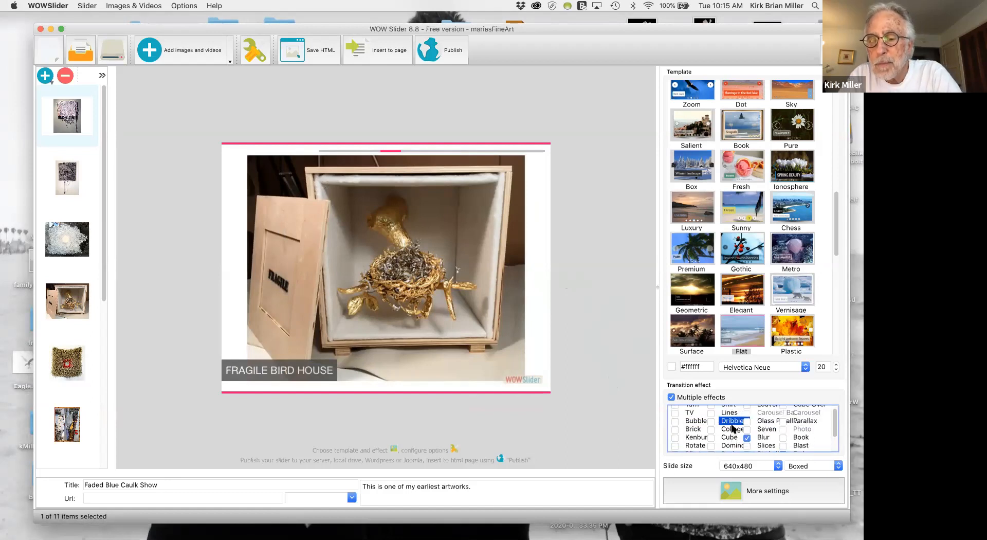
left_click(768, 437)
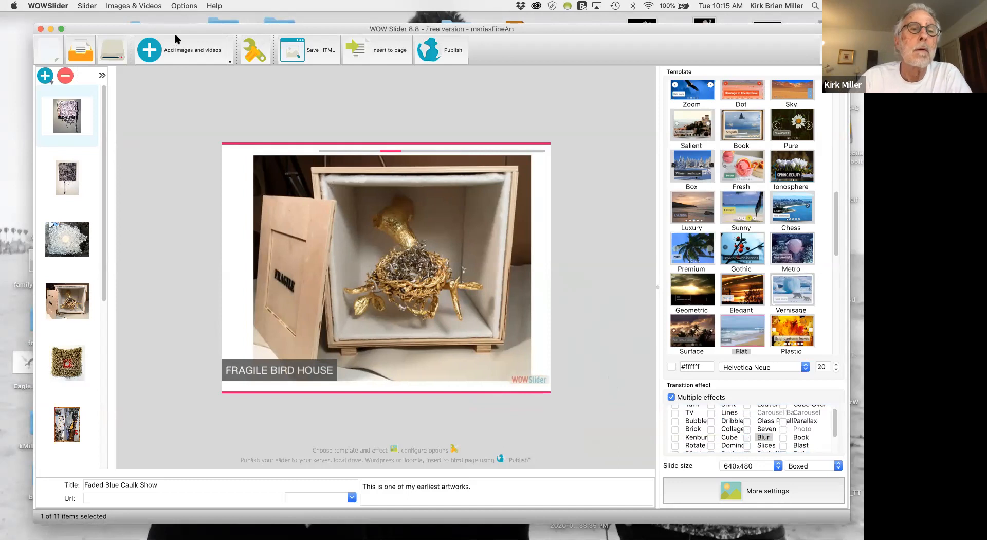
Move the WOW Slider window up the screen and look through the gallery of slideshow templates.
left_click_drag(179, 24, 114, 14)
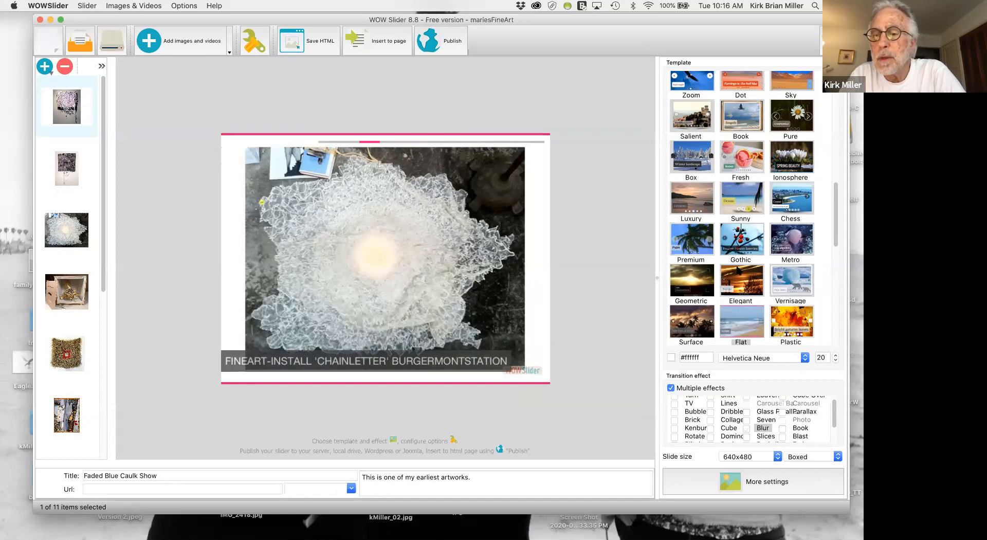
scroll(764, 222, "up", 5)
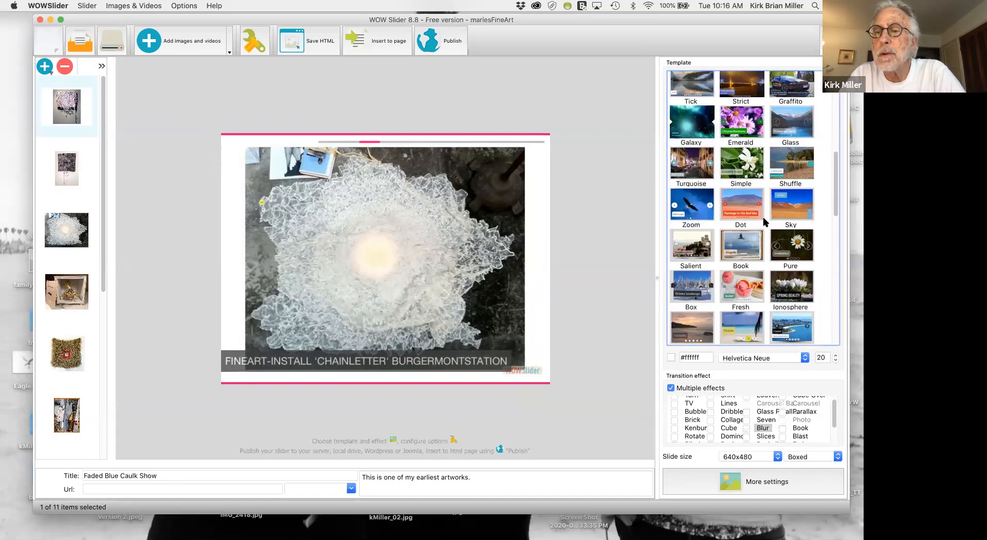
scroll(764, 222, "up", 3)
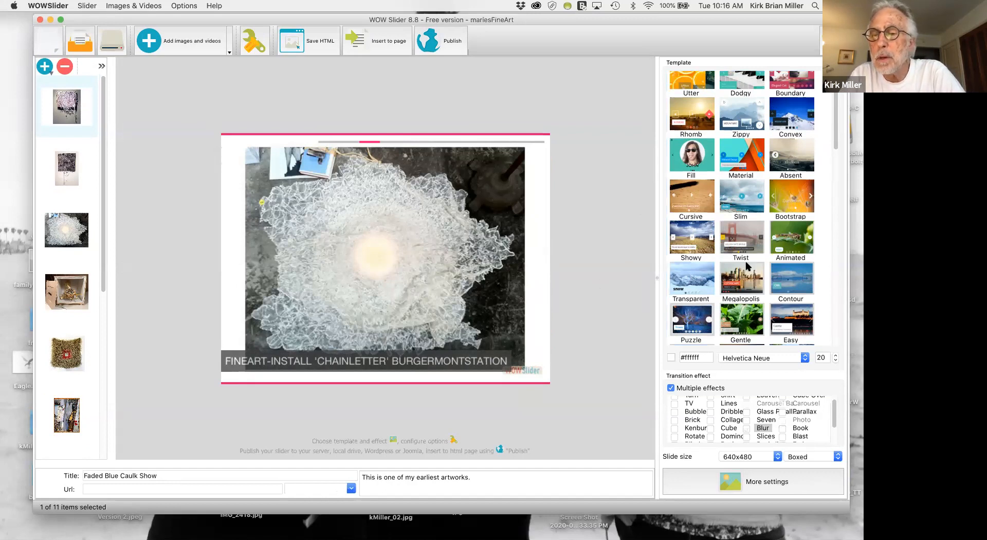
scroll(746, 265, "down", 5)
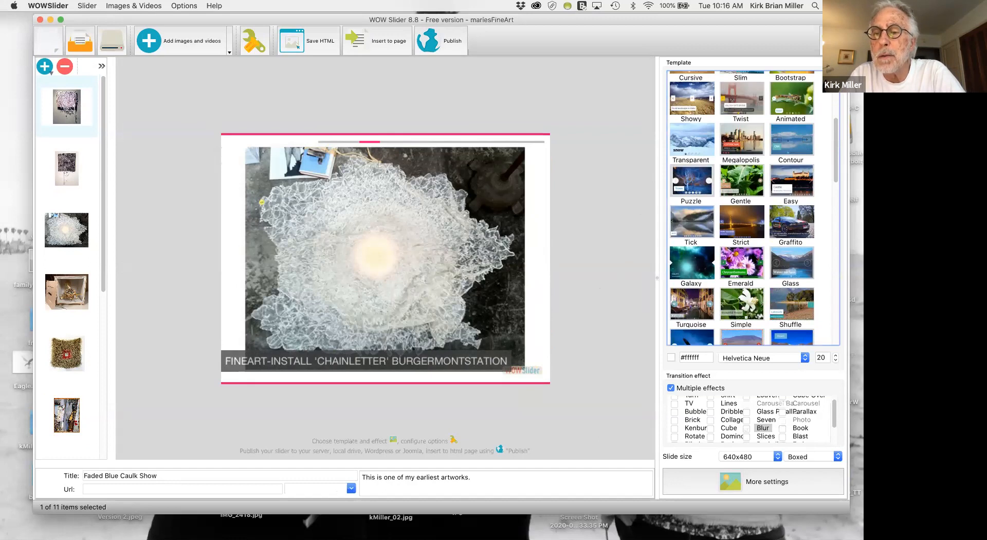
scroll(753, 257, "down", 5)
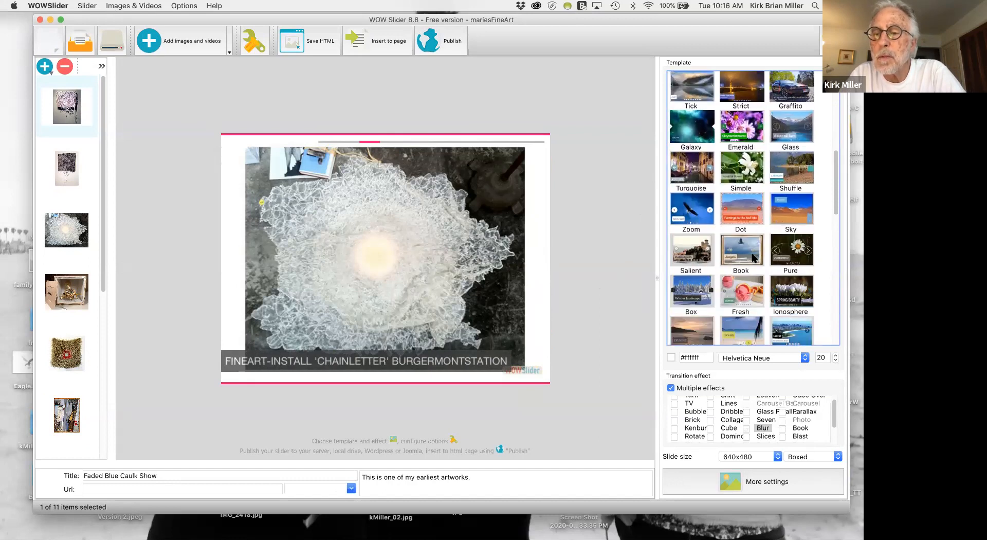
scroll(754, 257, "down", 4)
scroll(753, 257, "down", 7)
scroll(754, 257, "down", 3)
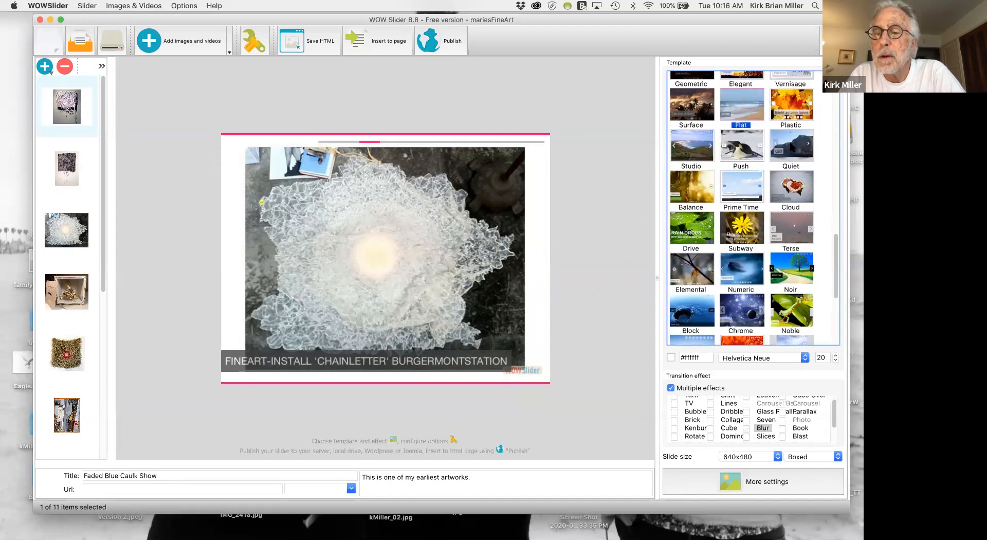
scroll(764, 242, "down", 5)
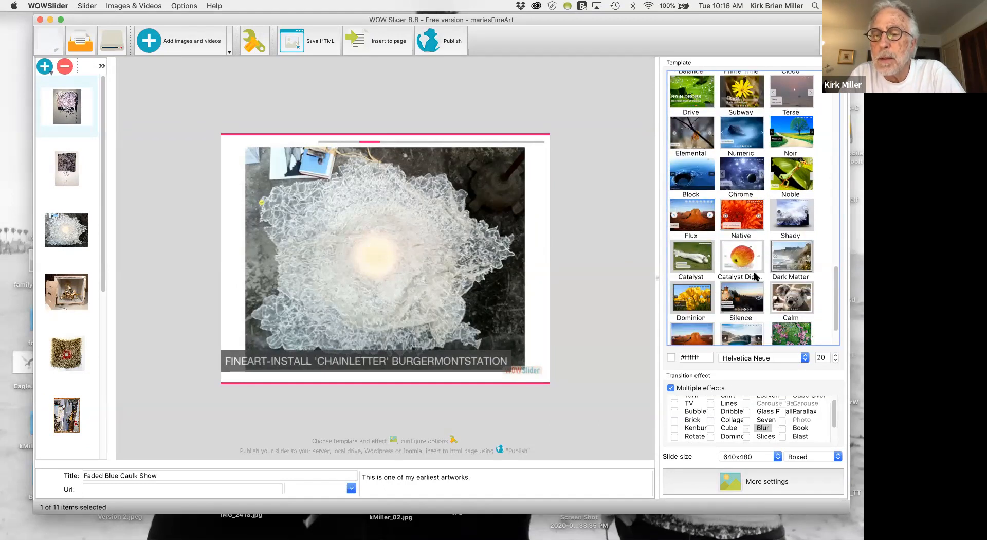
scroll(755, 276, "down", 2)
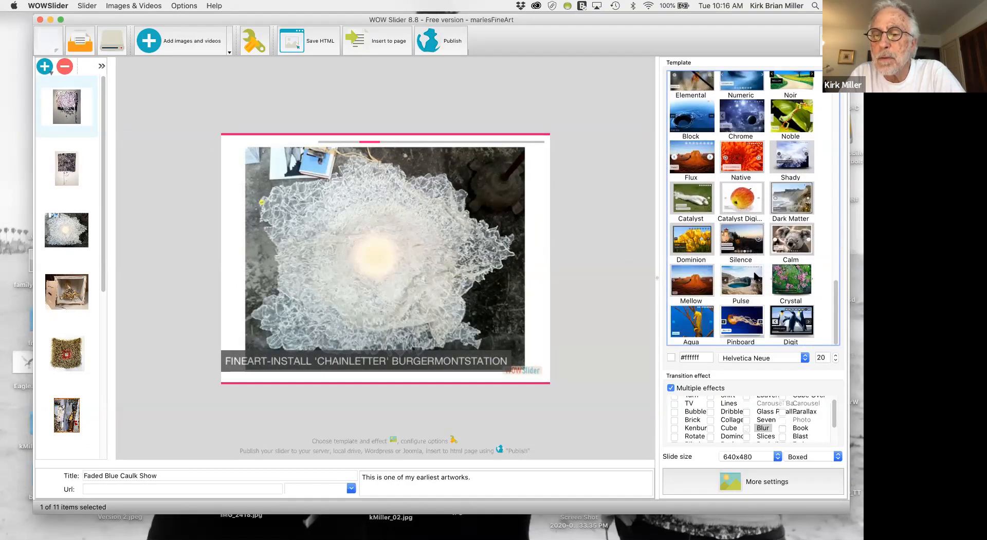
scroll(755, 276, "up", 6)
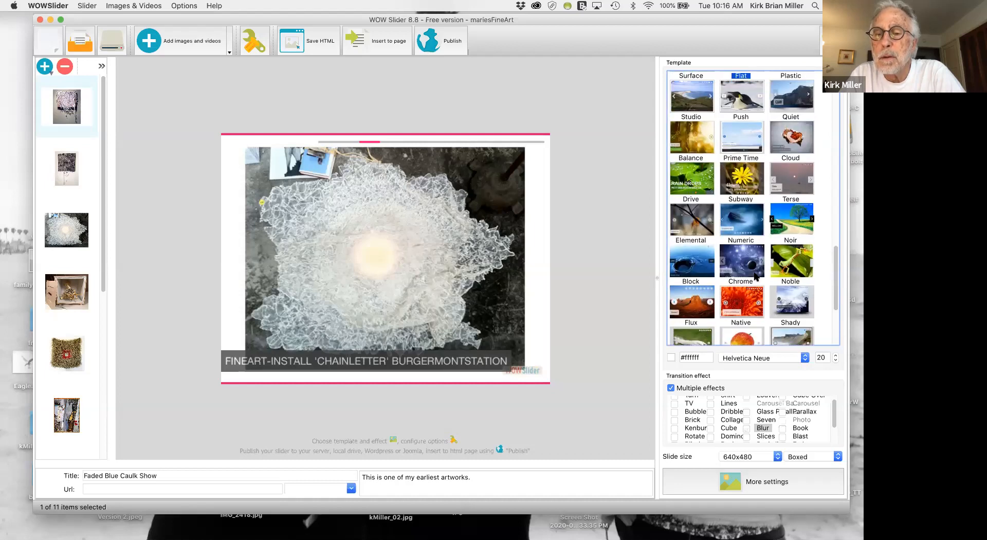
scroll(755, 276, "up", 3)
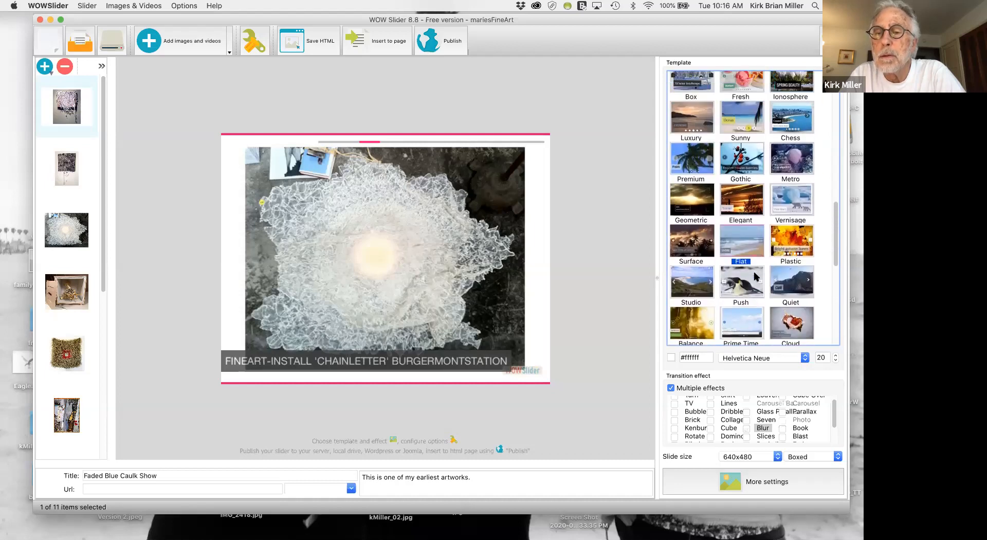
scroll(742, 251, "up", 4)
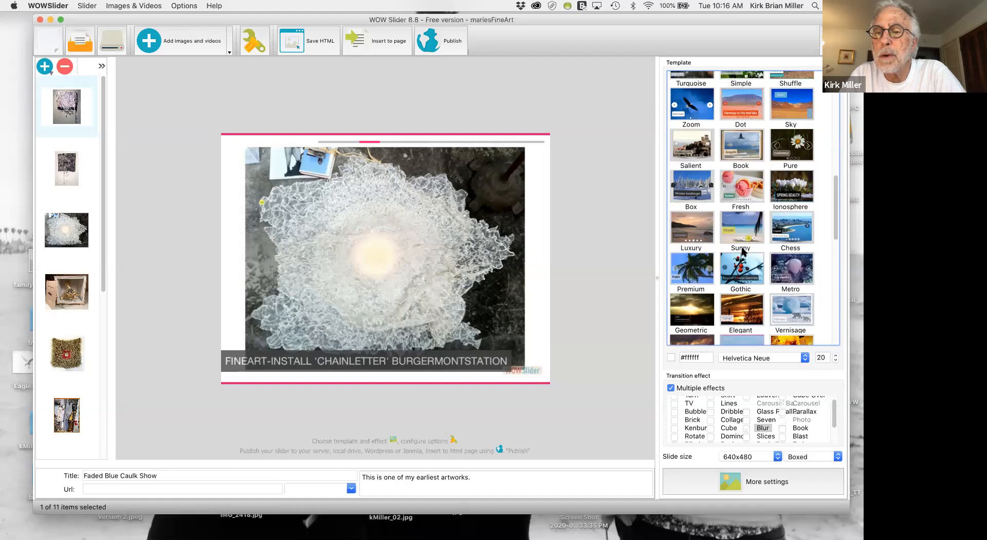
Try the Absent template on the slideshow and look through the remaining templates.
scroll(738, 228, "up", 1)
scroll(738, 228, "up", 1)
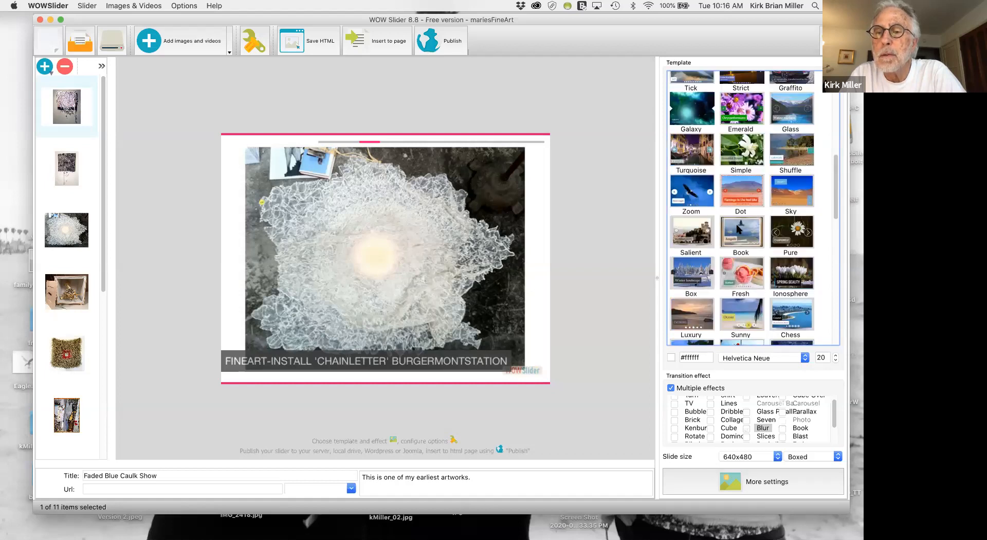
scroll(737, 229, "up", 2)
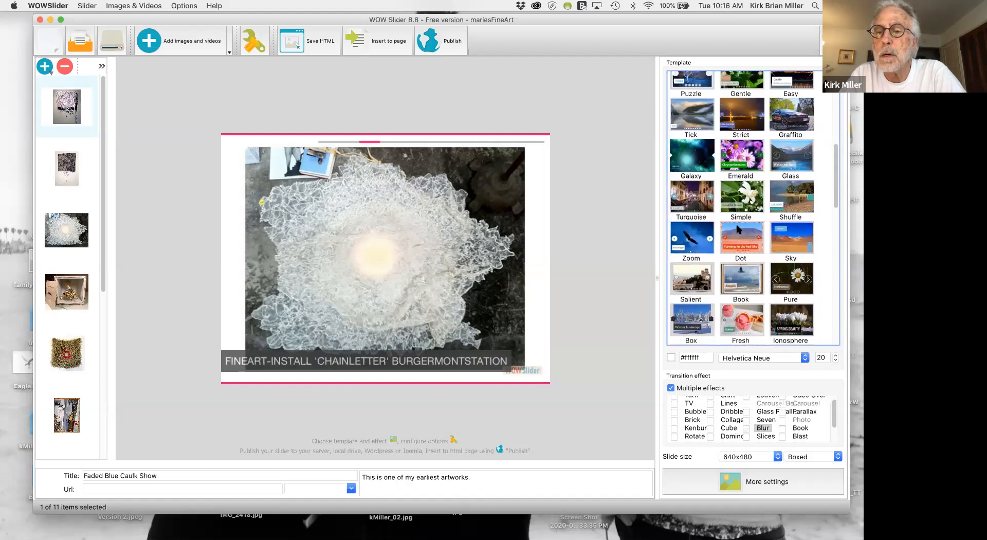
scroll(738, 228, "up", 2)
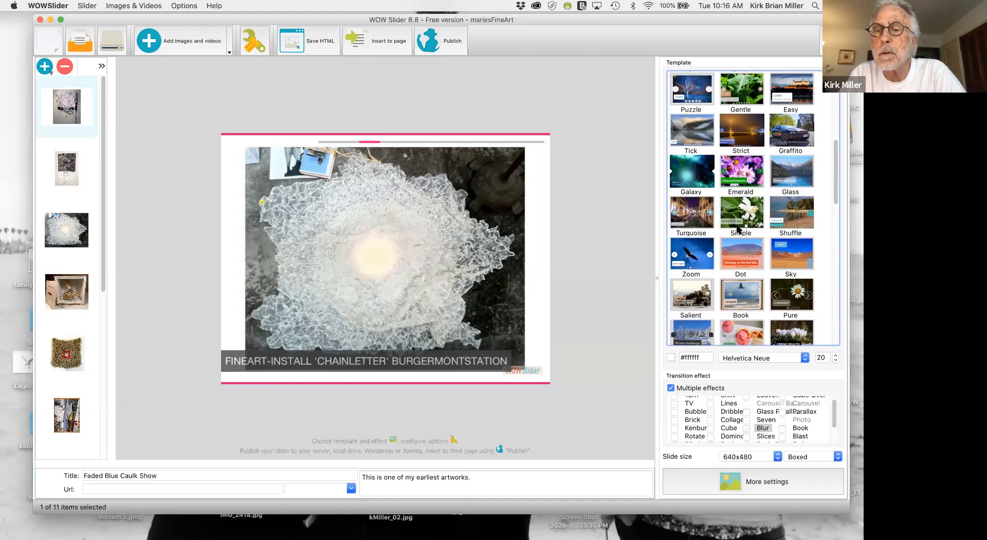
scroll(740, 210, "up", 2)
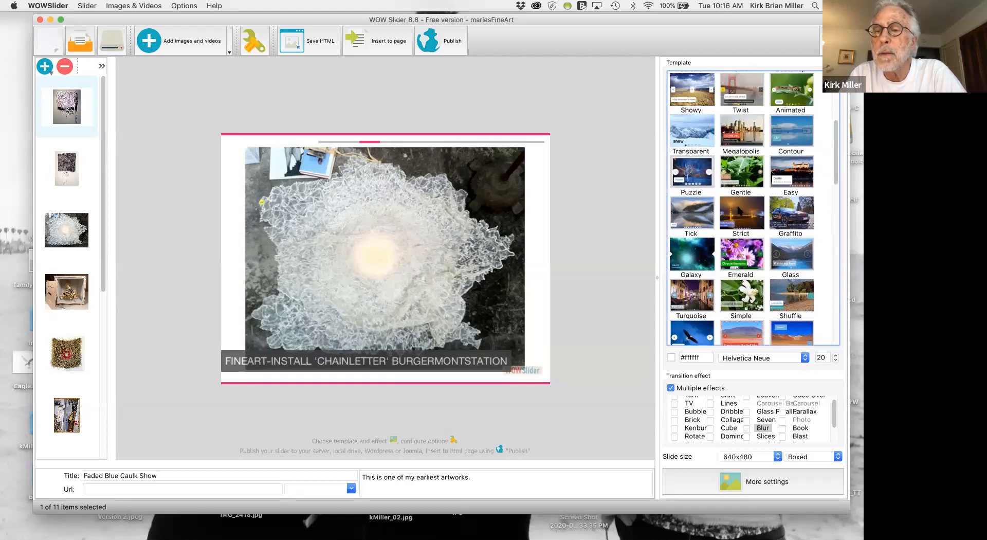
scroll(739, 208, "up", 2)
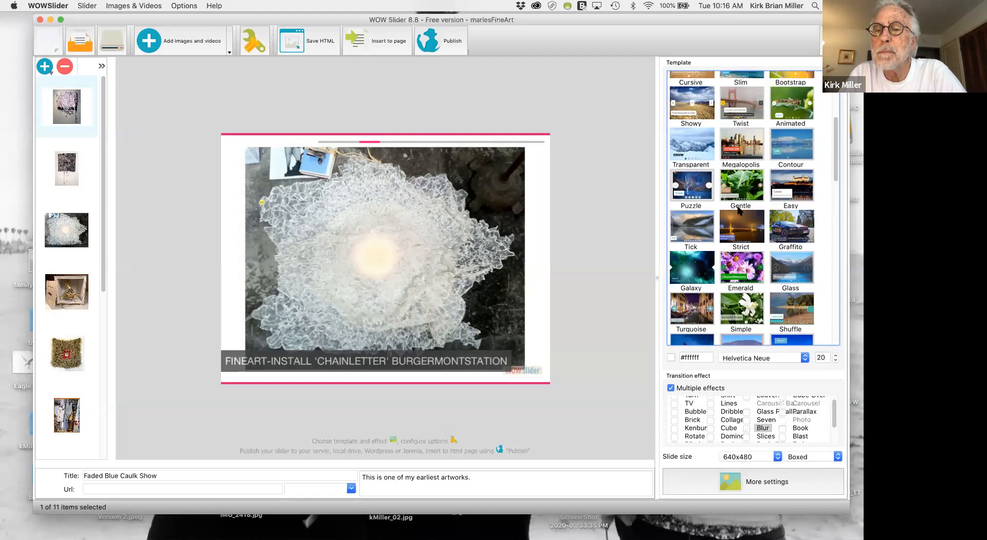
scroll(742, 199, "up", 4)
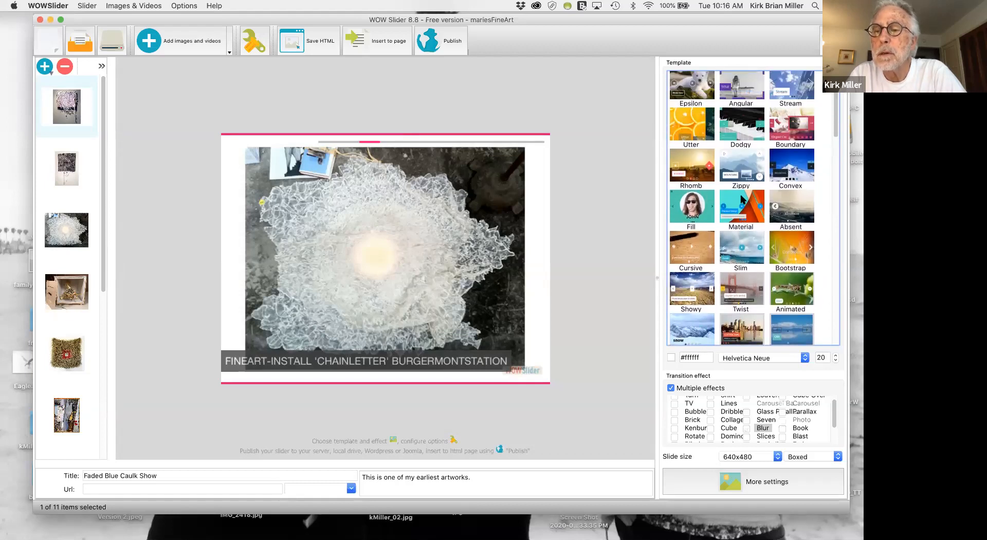
left_click(791, 204)
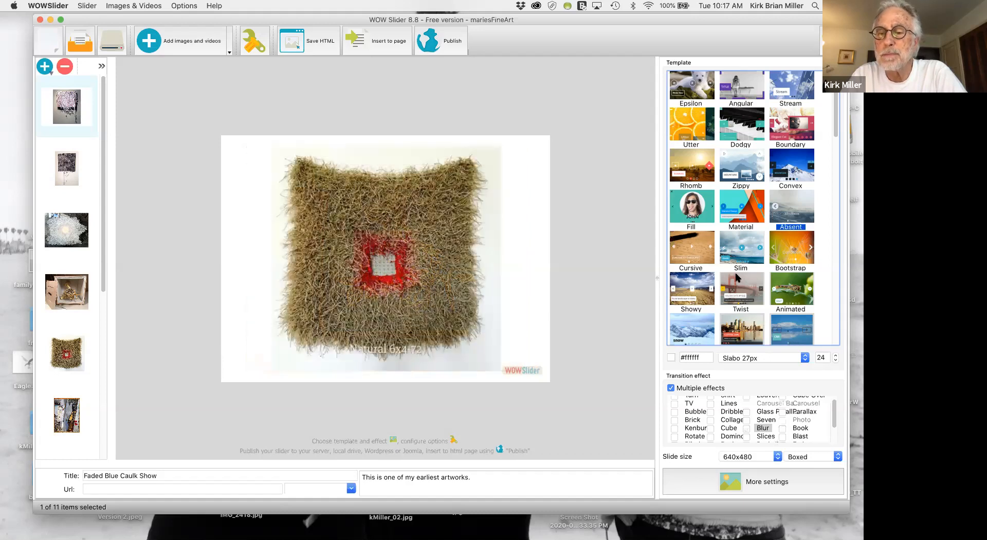
scroll(737, 278, "down", 5)
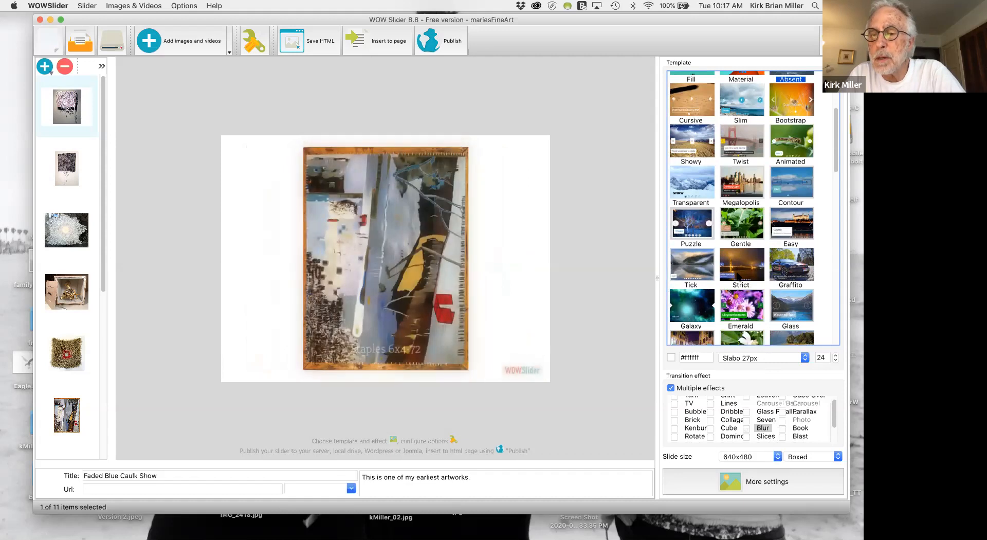
scroll(738, 278, "down", 6)
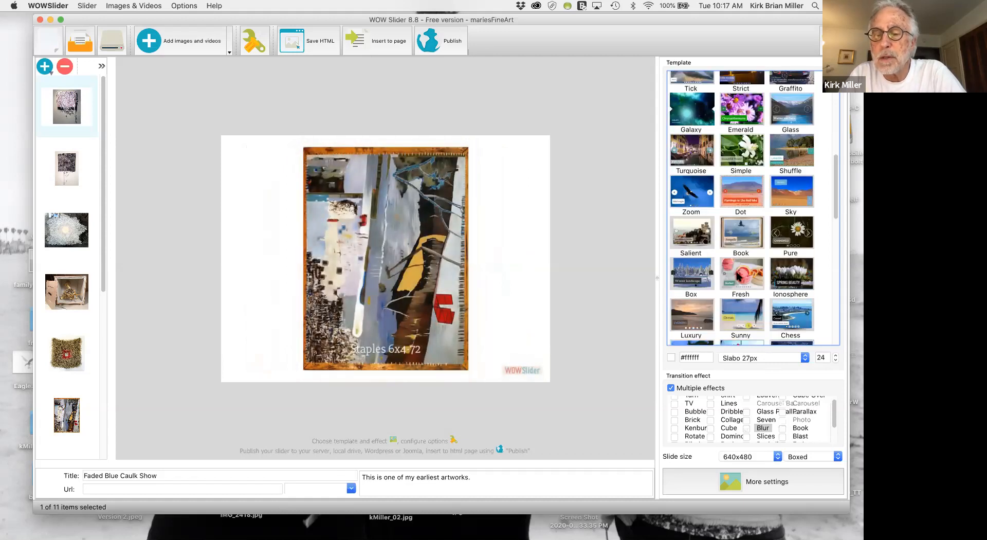
scroll(737, 276, "down", 7)
scroll(737, 277, "down", 10)
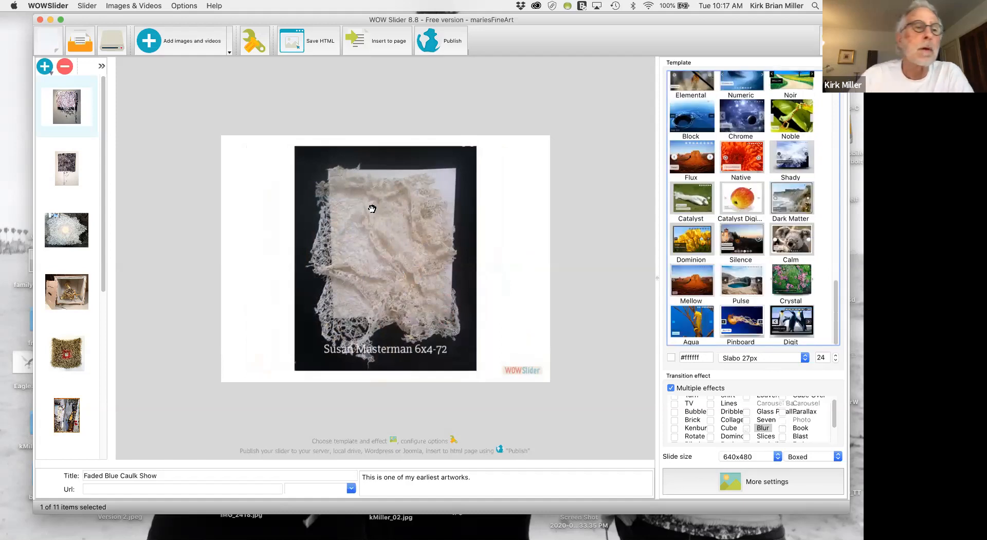
Close the slideshow project without saving its changes.
left_click(85, 6)
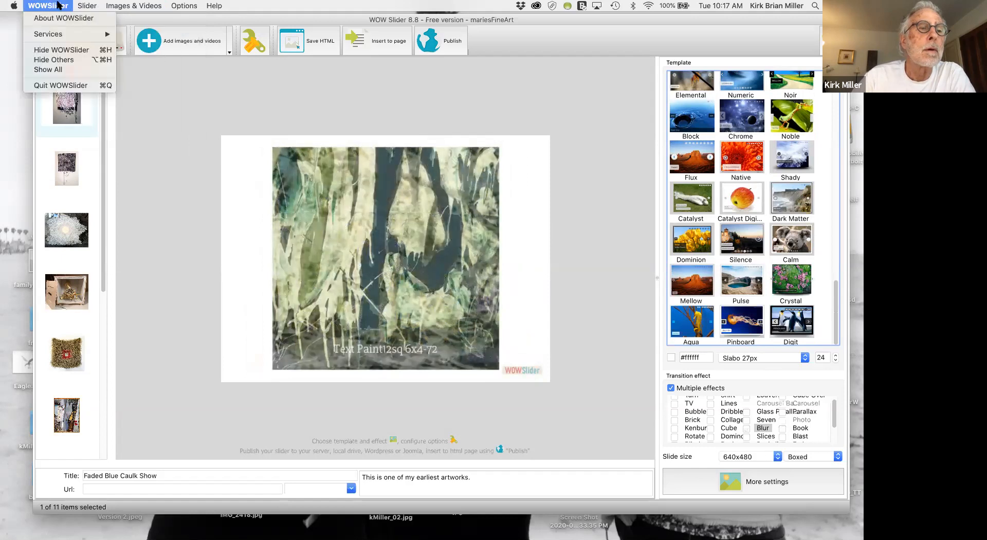
mouse_move(88, 5)
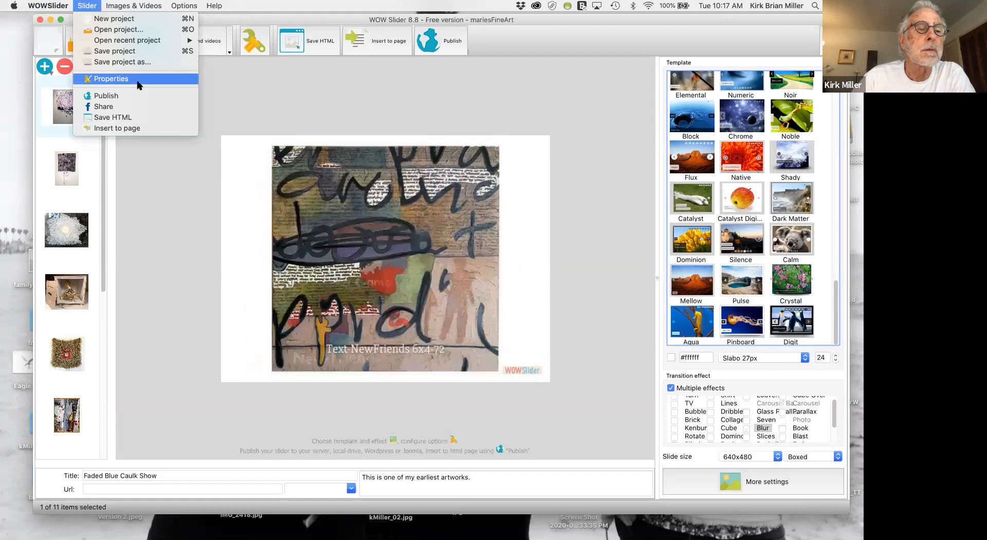
left_click(226, 95)
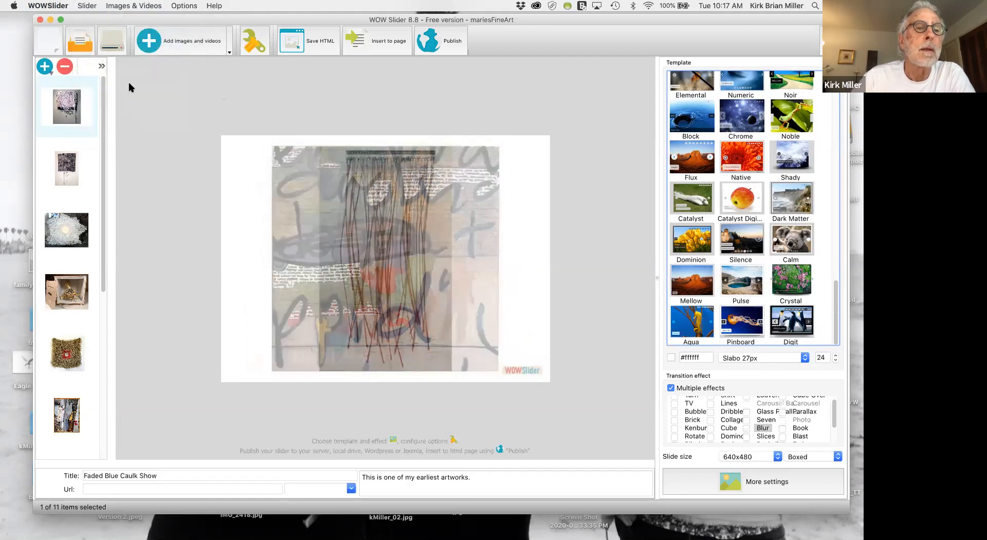
left_click(40, 20)
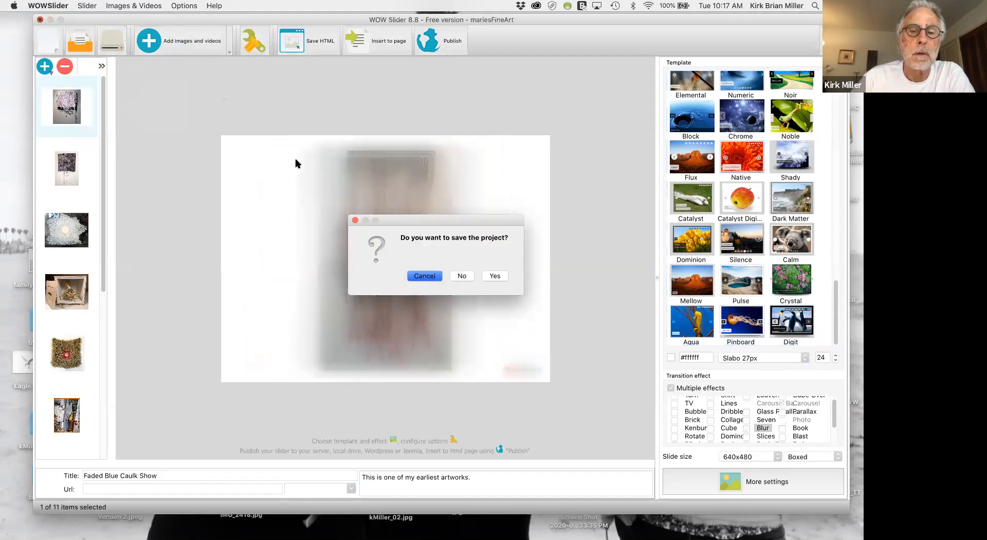
left_click(463, 276)
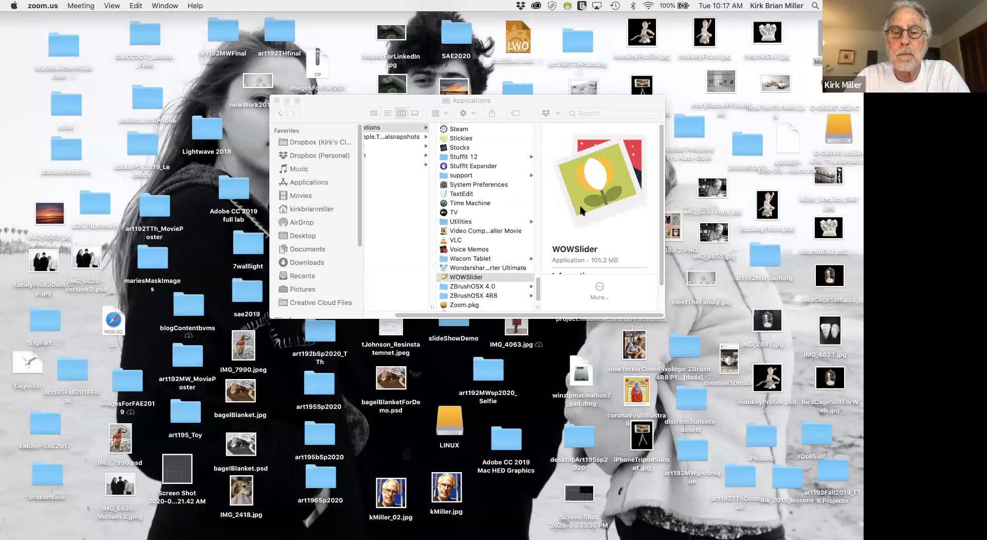
Launch WOWSlider again from the Applications folder.
left_click(445, 280)
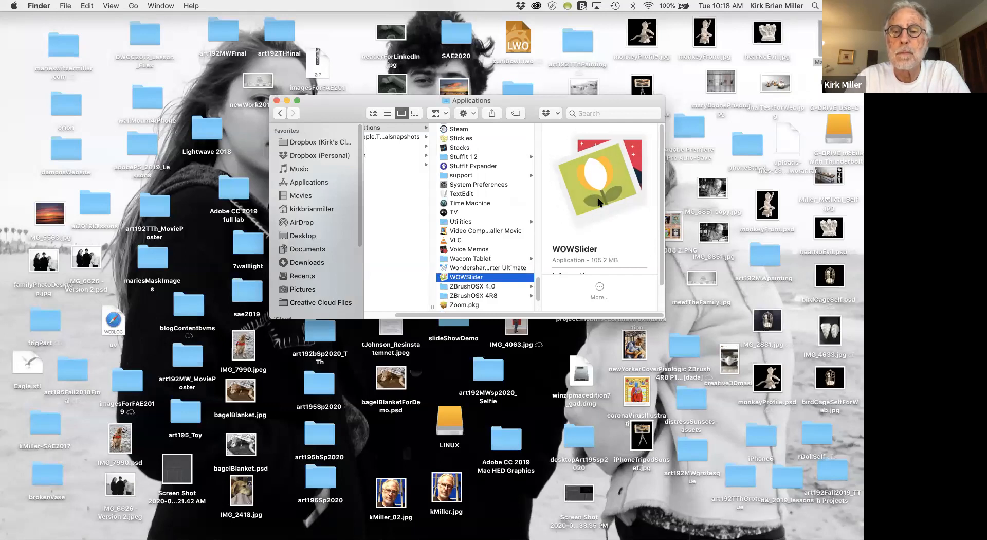
scroll(598, 201, "down", 2)
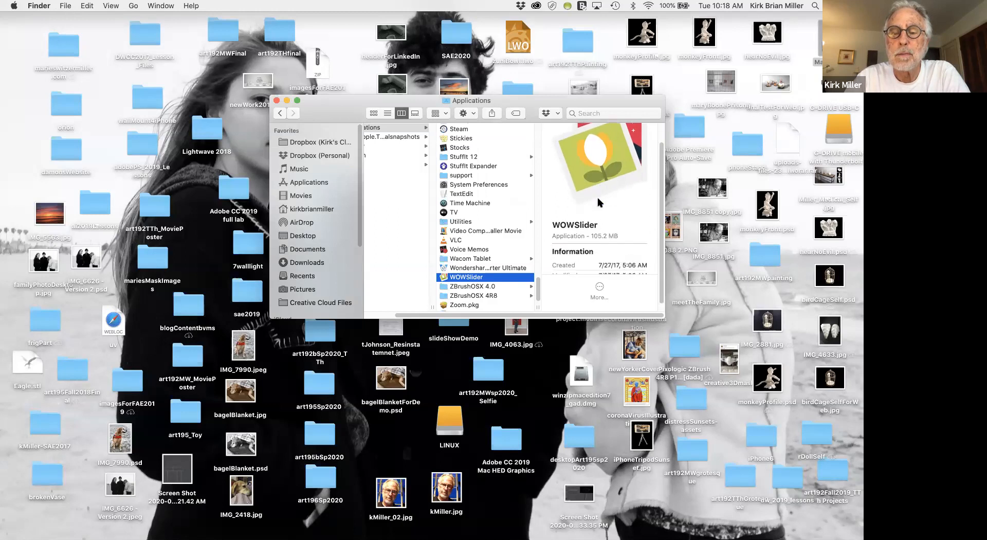
double_click(598, 199)
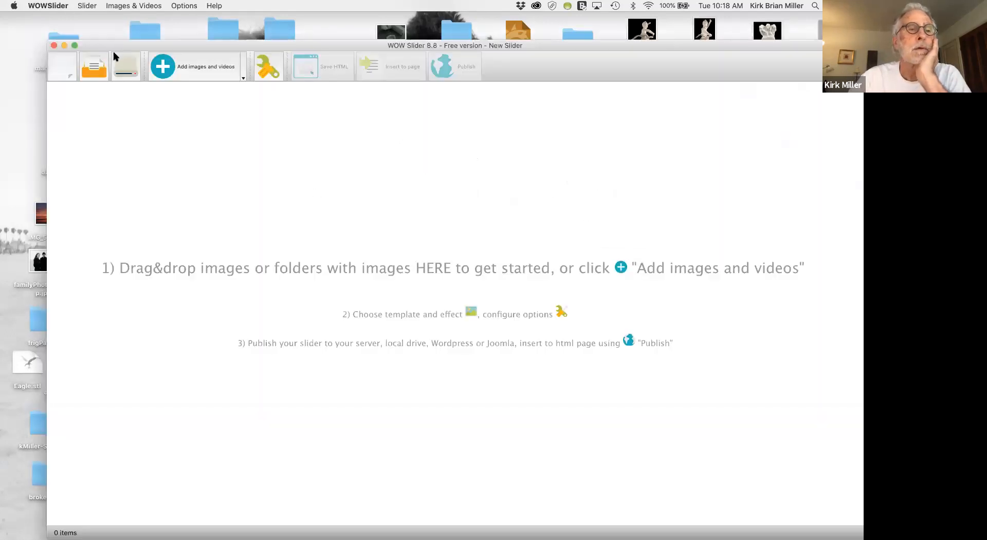
Start opening a saved slideshow project and look through the Documents folder for it.
left_click(96, 69)
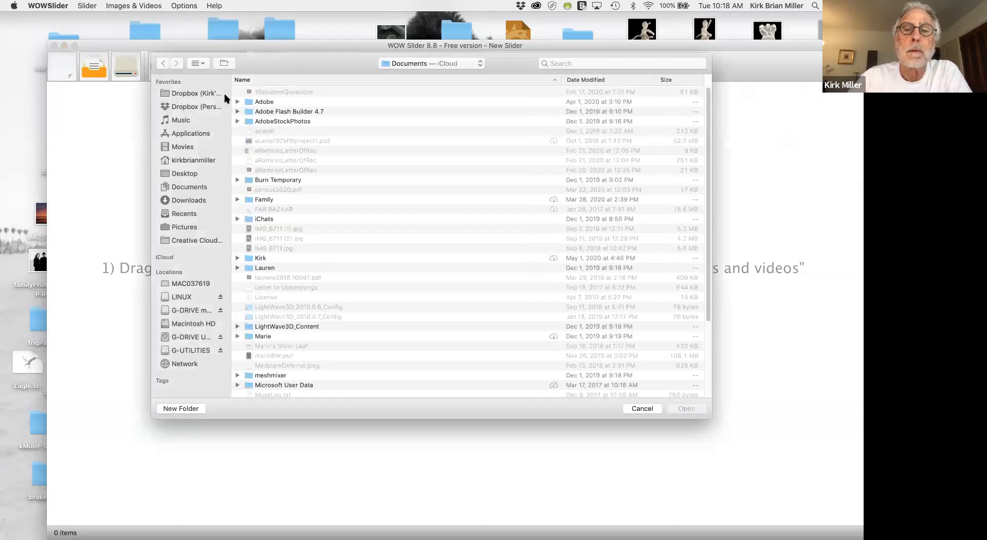
scroll(292, 132, "down", 3)
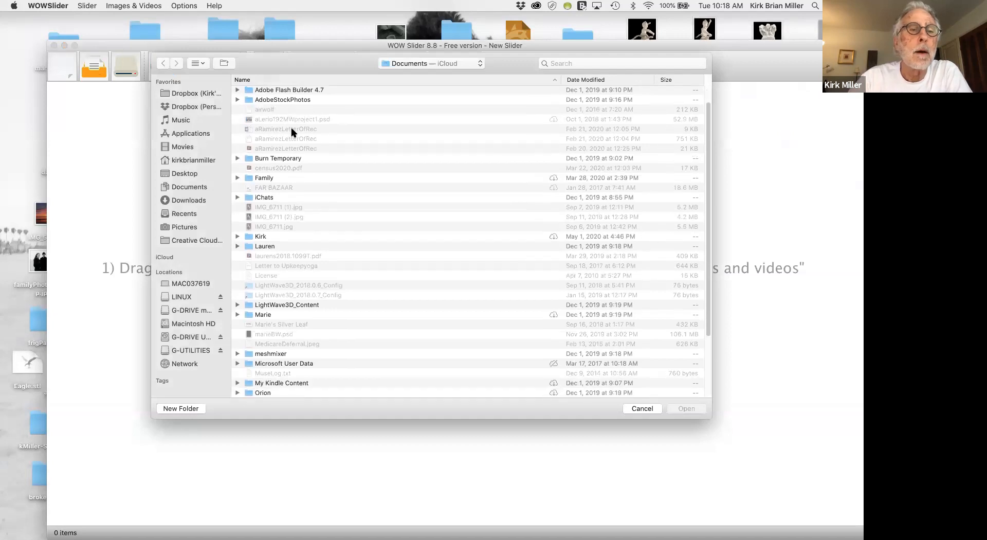
scroll(291, 133, "up", 2)
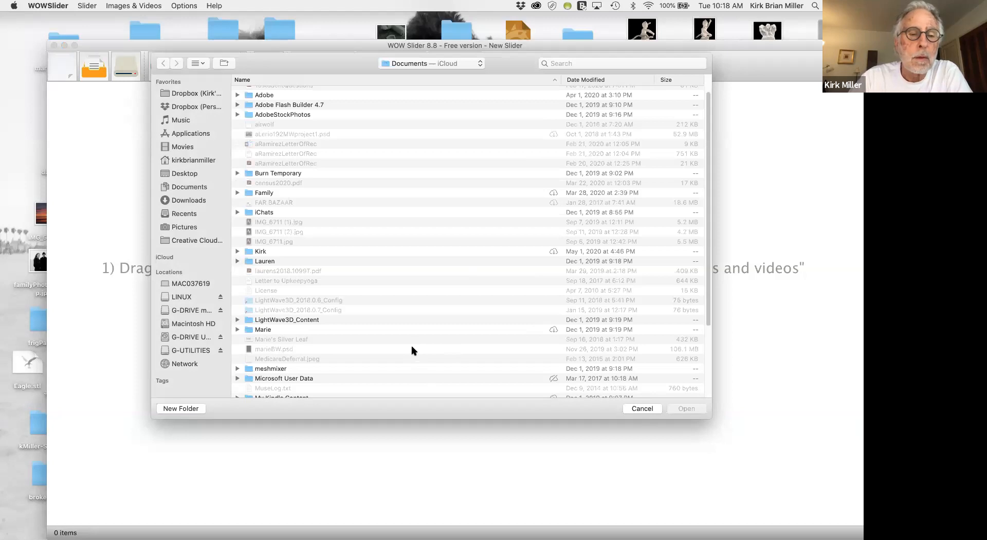
scroll(381, 330, "down", 4)
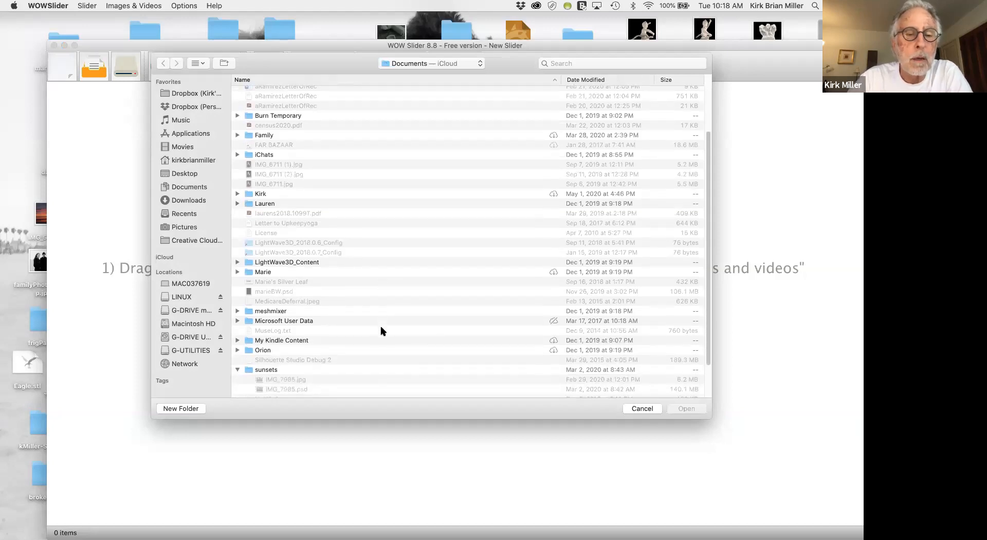
scroll(381, 331, "up", 3)
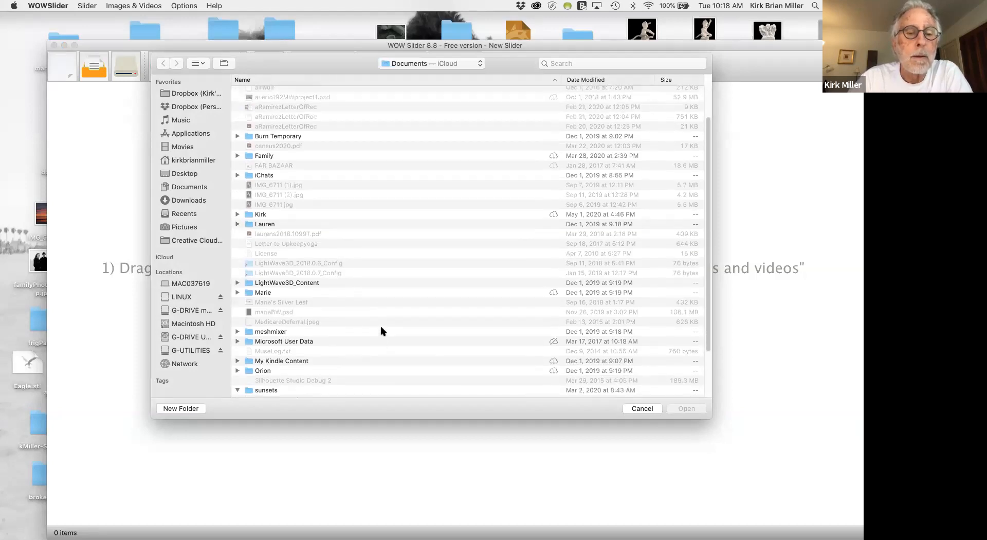
scroll(381, 330, "up", 1)
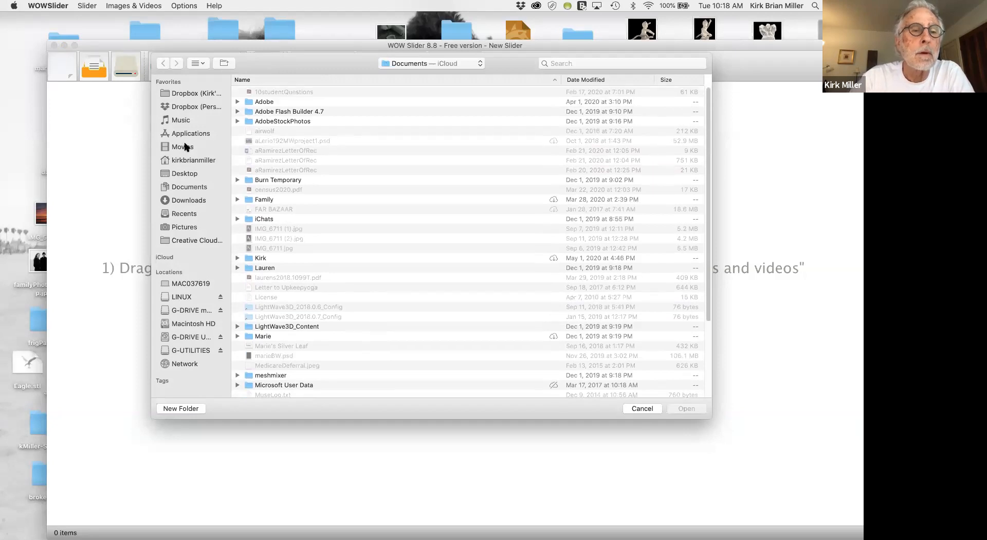
Look for the saved project in the lesson11 folder of DWCC2017_Lesson_Files on the Desktop.
left_click(175, 174)
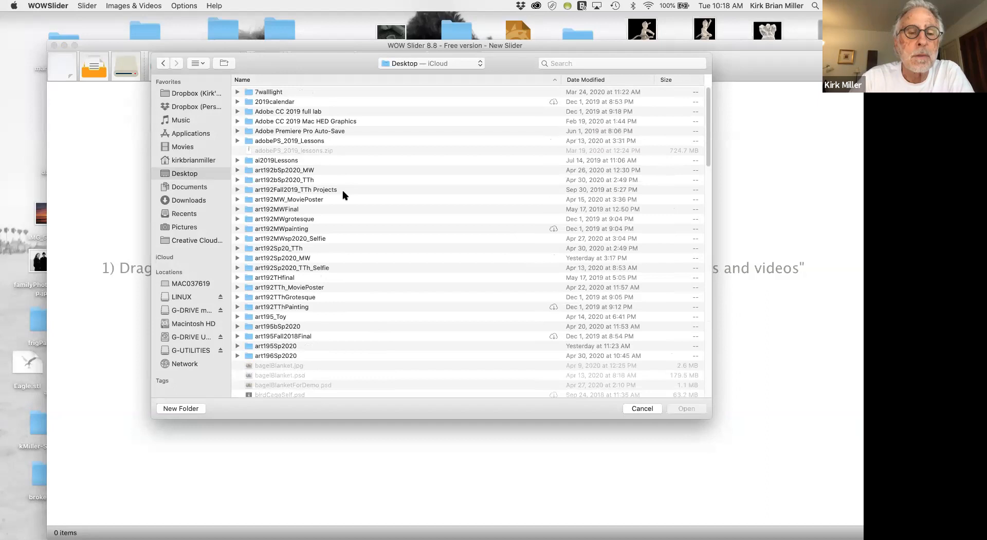
scroll(343, 194, "down", 4)
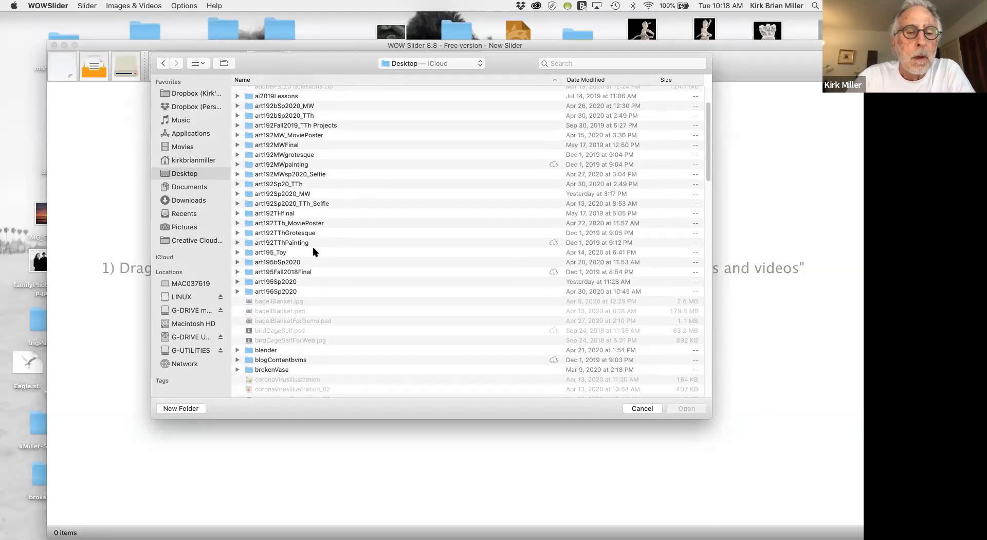
scroll(315, 251, "down", 5)
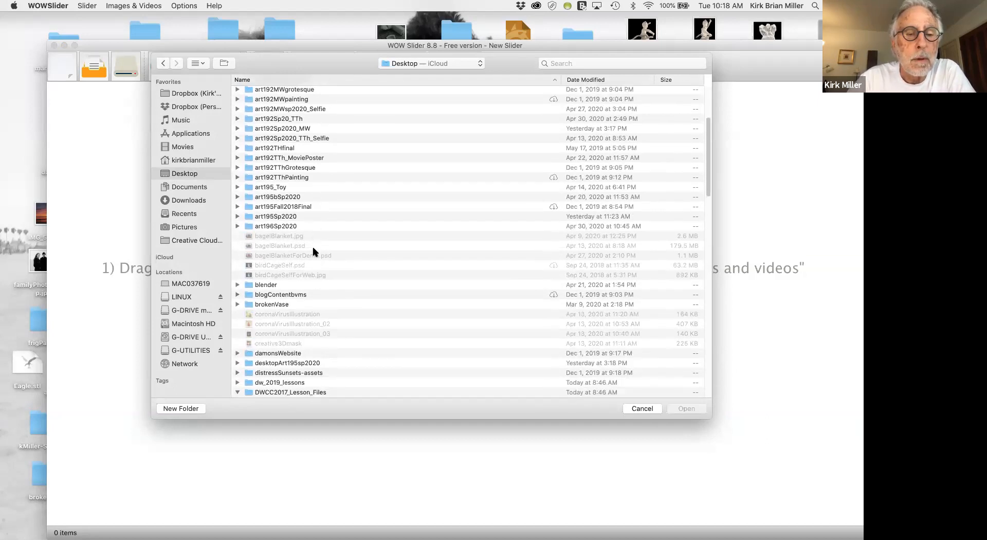
scroll(314, 252, "down", 2)
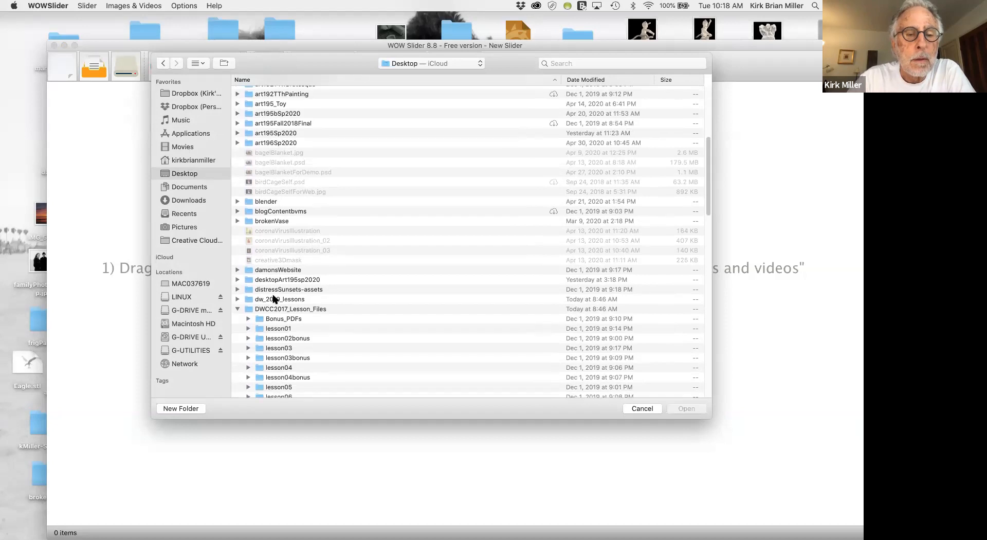
scroll(288, 351, "down", 3)
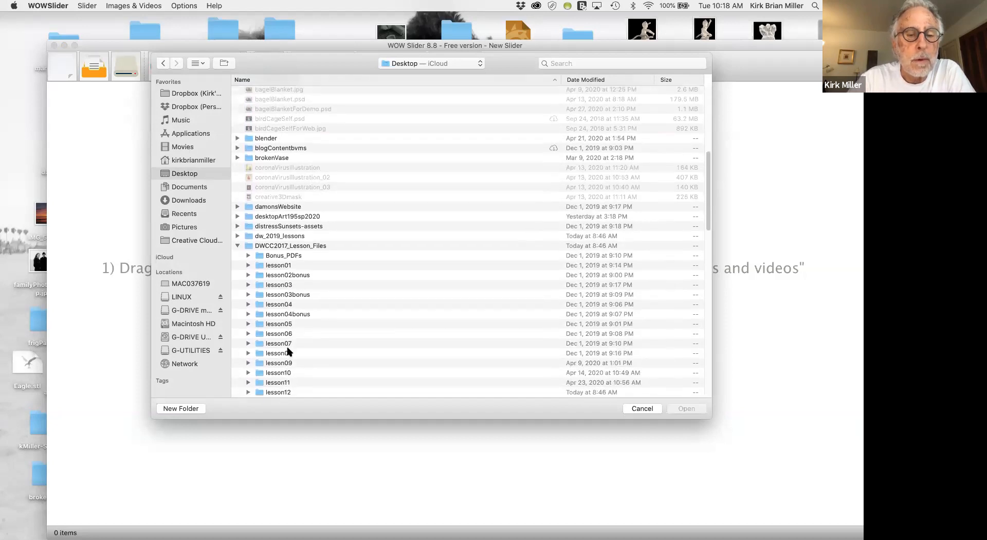
double_click(259, 383)
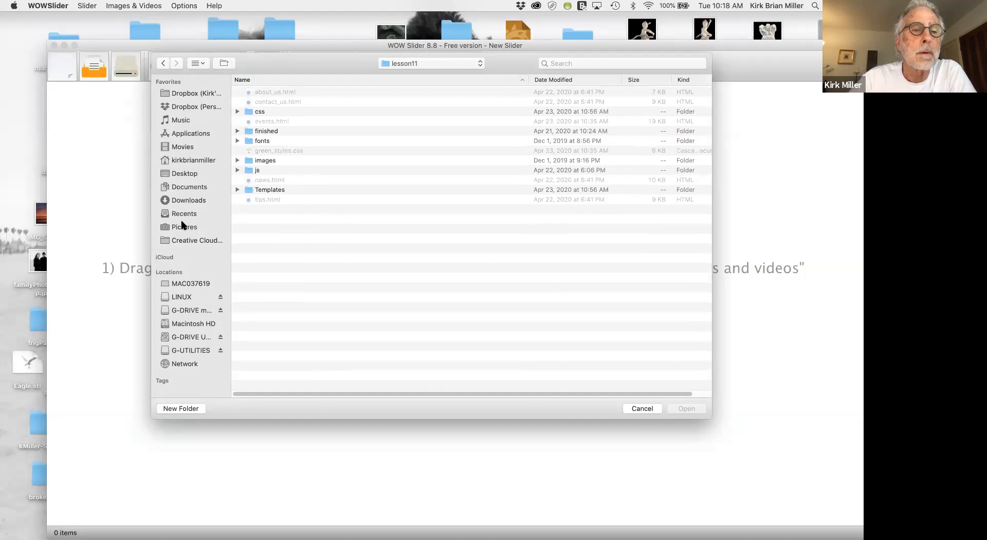
Open the mariesFineArt.wowsl project from the lesson12 folder of DWCC2017_Lesson_Files on the Desktop.
left_click(188, 174)
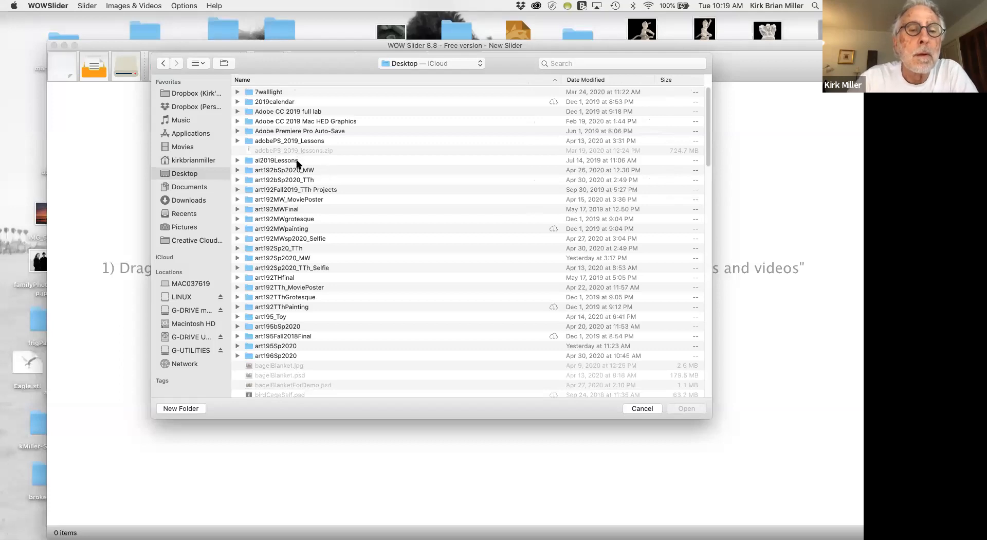
scroll(355, 216, "down", 5)
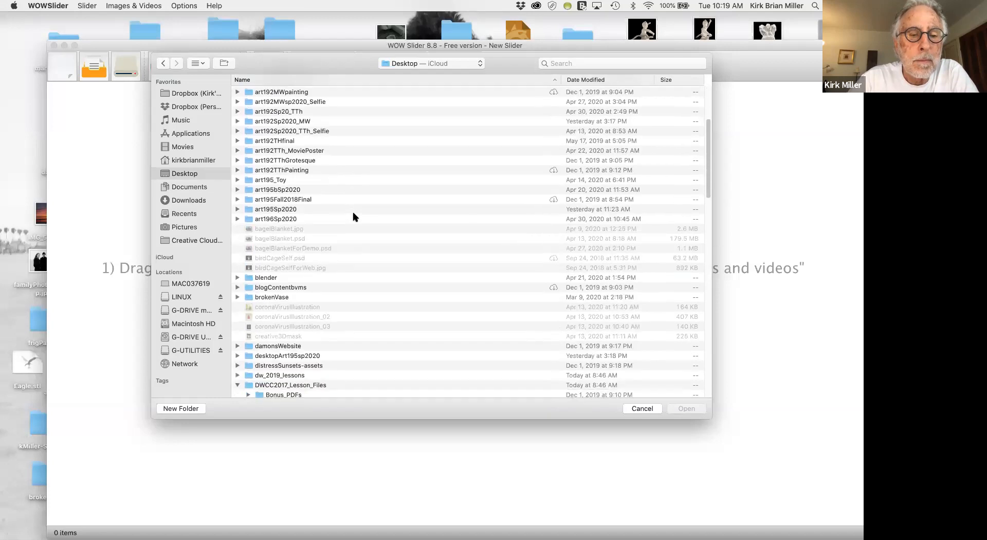
scroll(355, 216, "up", 1)
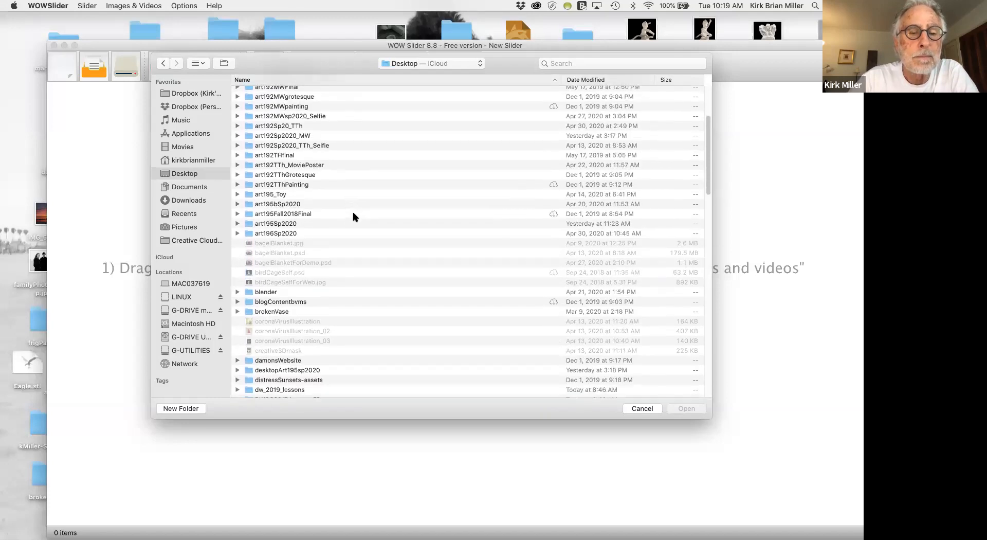
scroll(355, 216, "down", 3)
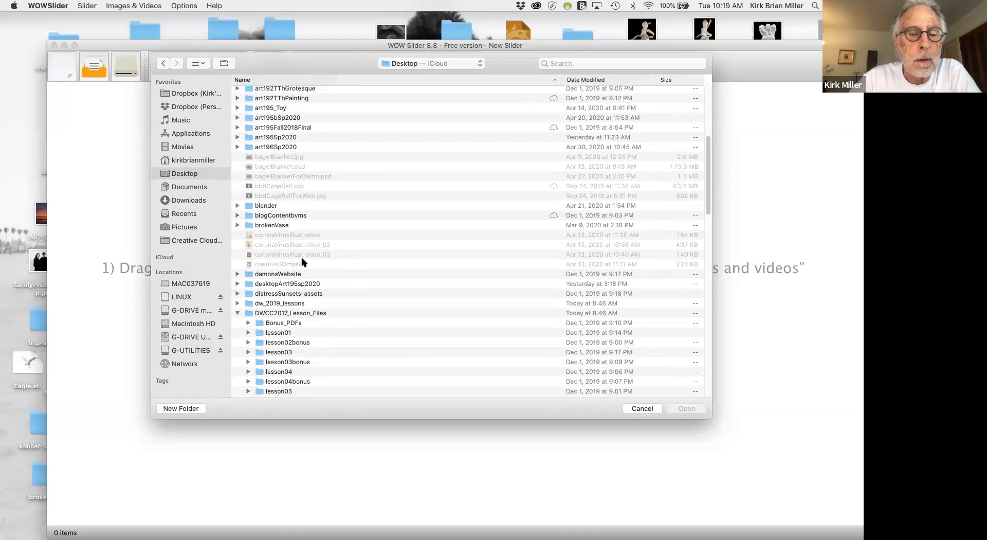
scroll(320, 254, "down", 5)
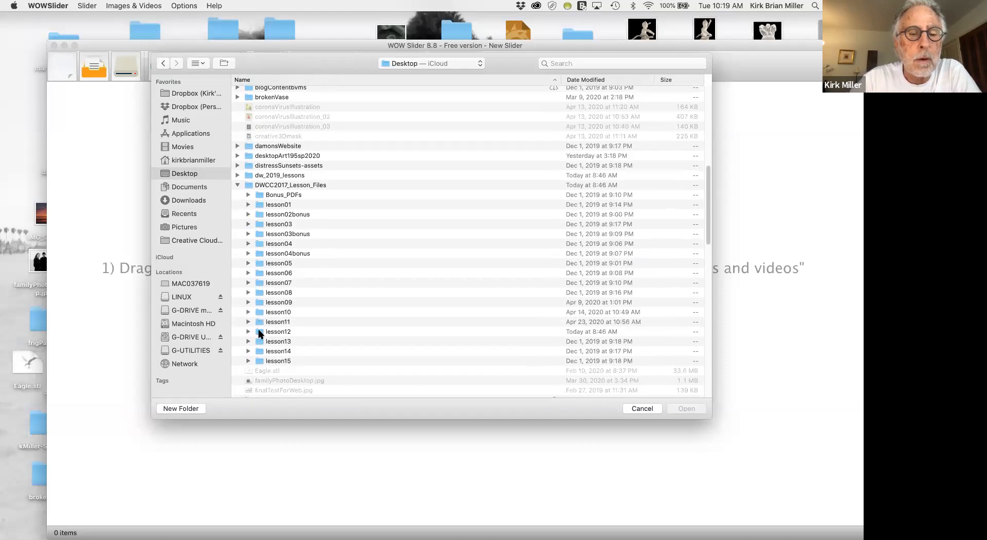
left_click(260, 333)
double_click(260, 333)
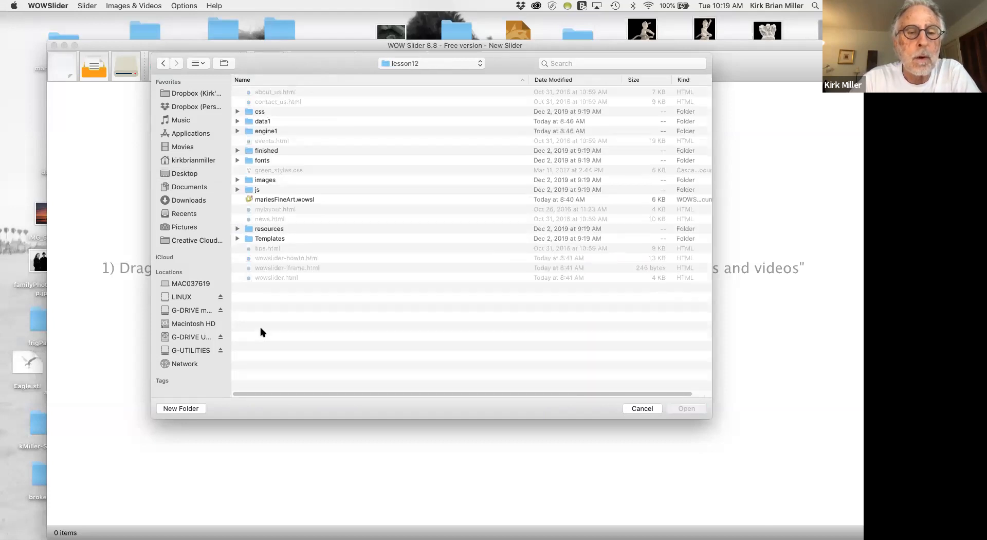
left_click(248, 200)
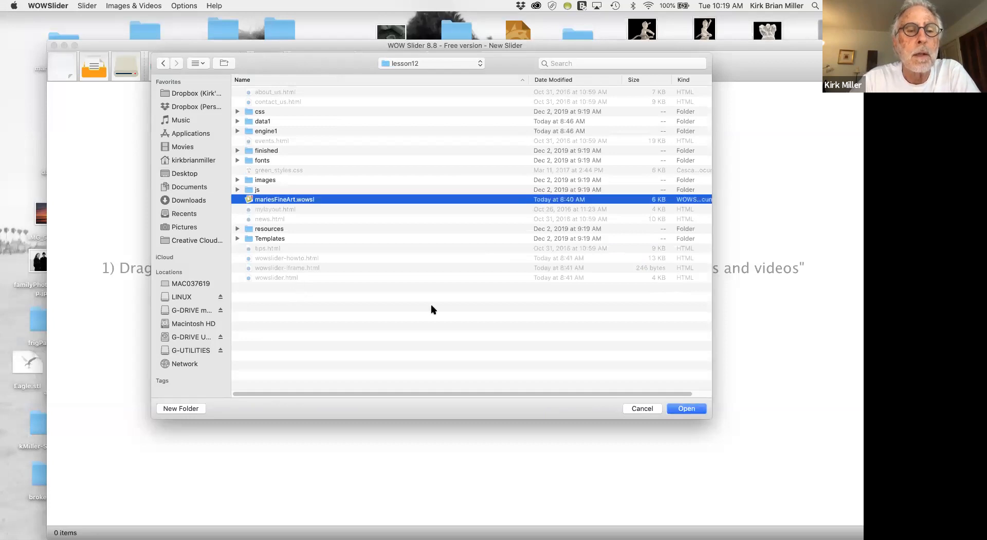
left_click(688, 408)
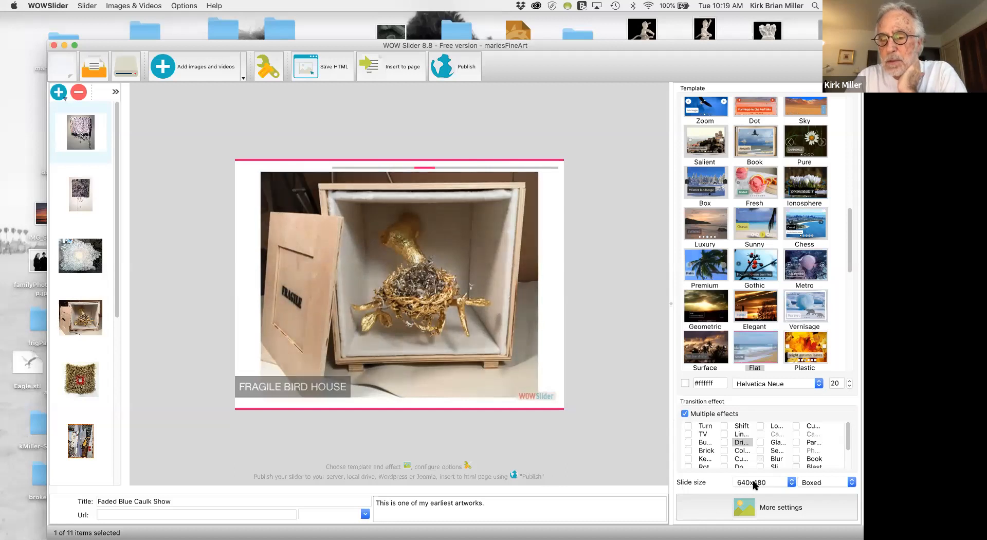
Keep the slide size at 640x480 and turn off Stretch small images in the design settings.
left_click(790, 479)
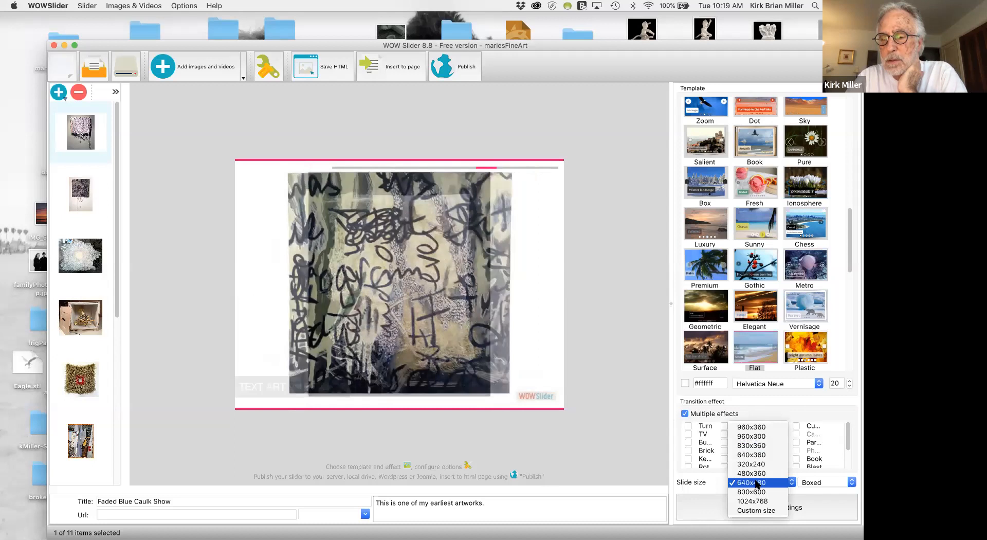
left_click(756, 482)
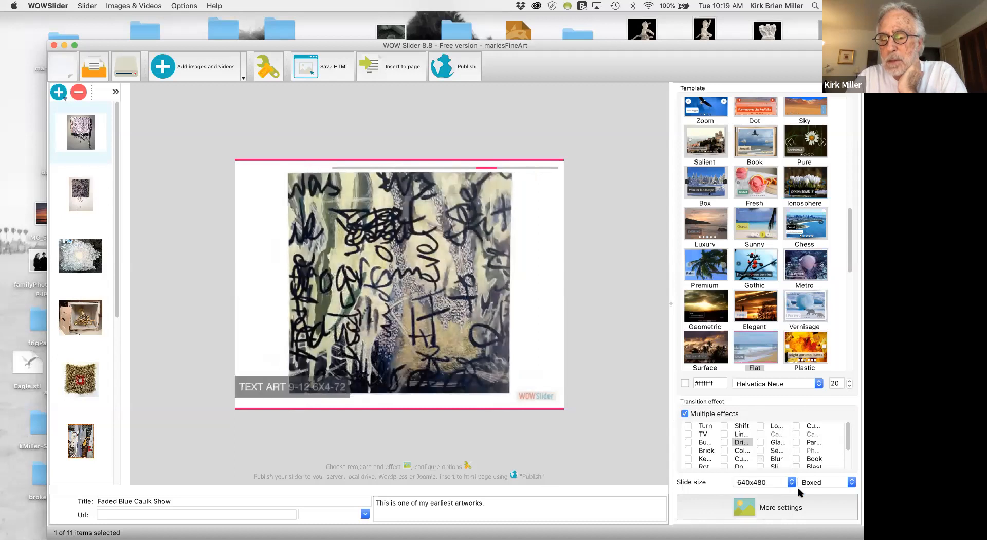
left_click(747, 509)
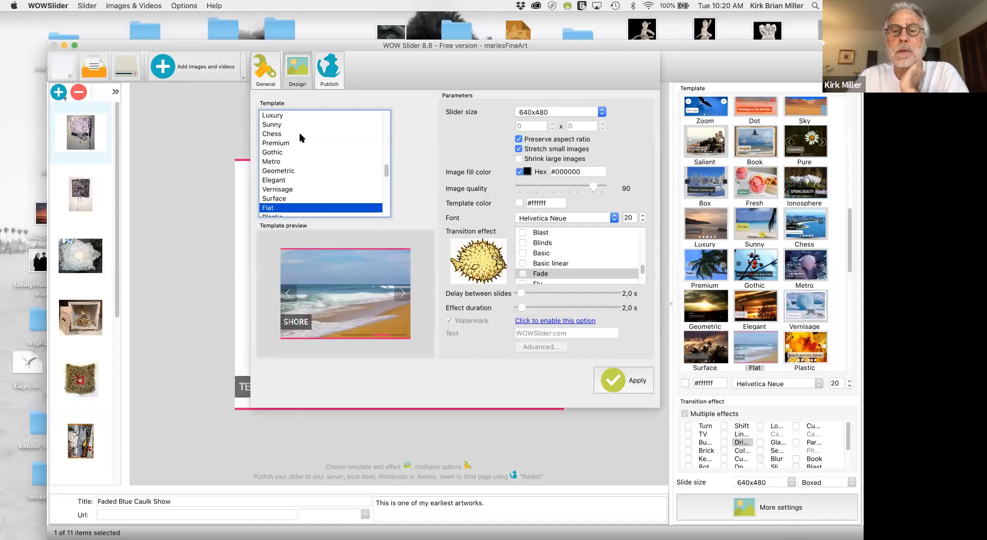
left_click(517, 148)
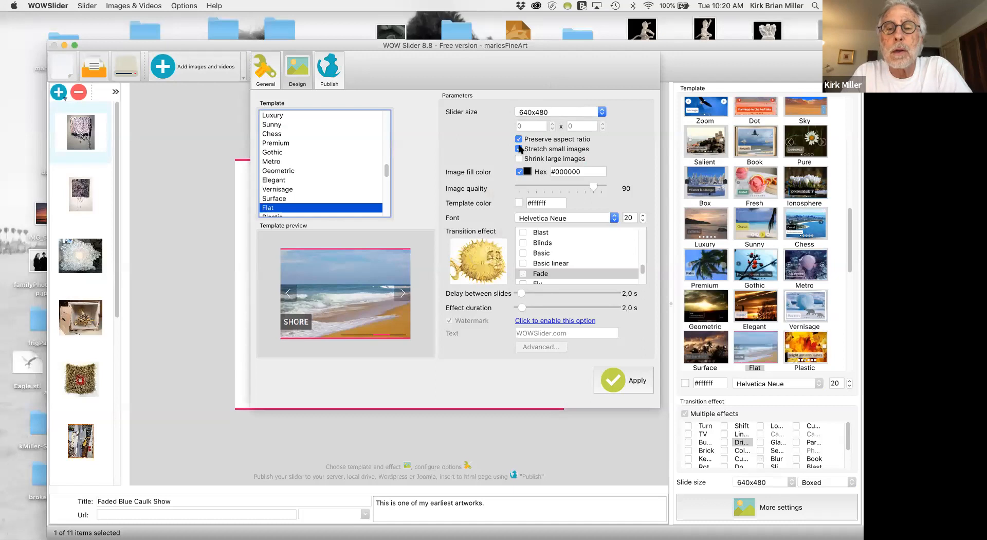
left_click(519, 149)
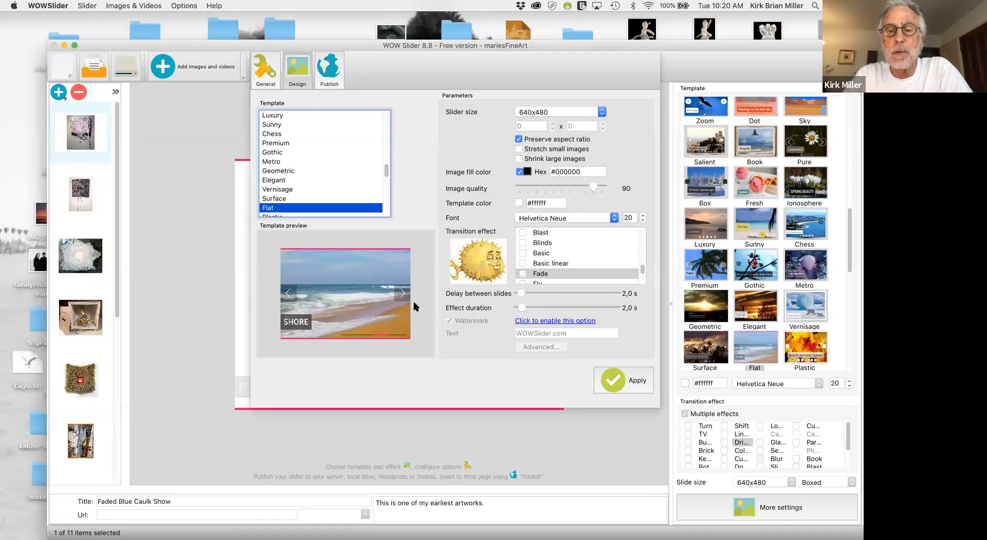
Enable the Fade transition effect and apply the design settings.
left_click(564, 253)
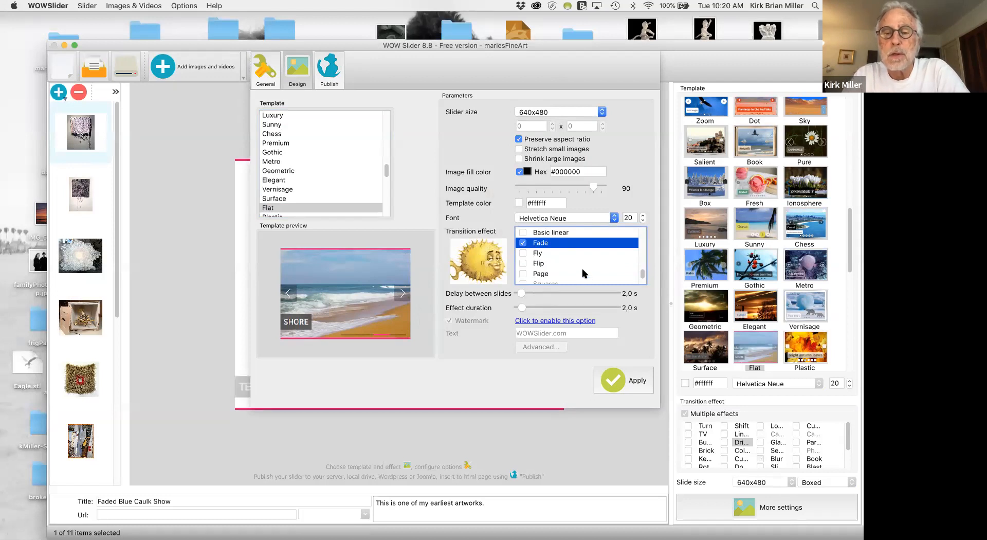
scroll(584, 273, "down", 3)
scroll(584, 273, "up", 1)
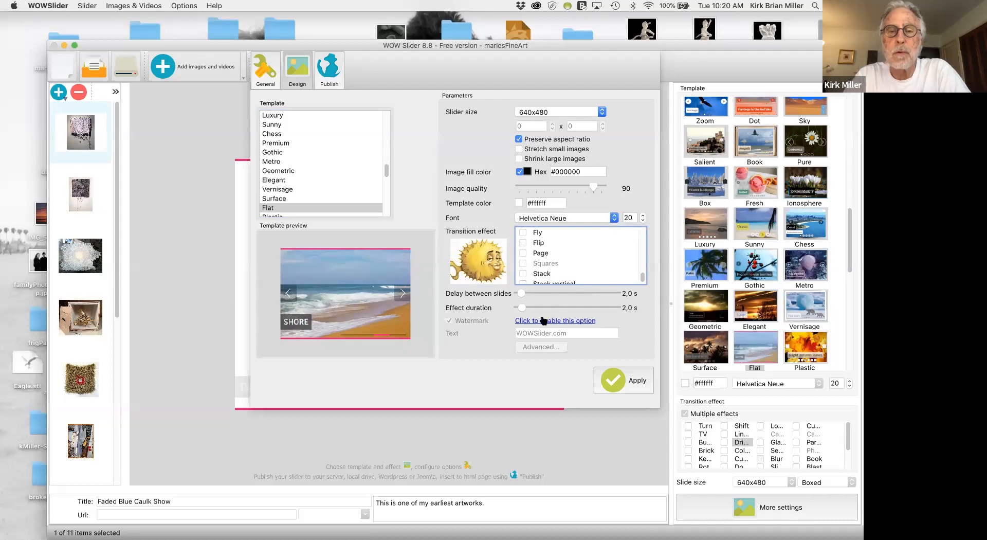
left_click(614, 381)
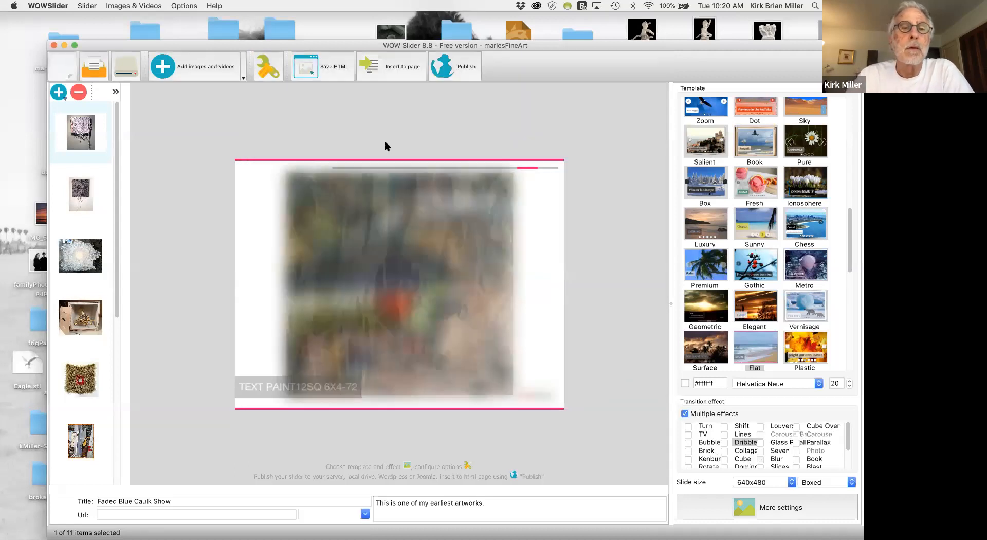
Enable the pause/play button, on-demand image loading and relative paths to images in the slider's general settings.
left_click(264, 67)
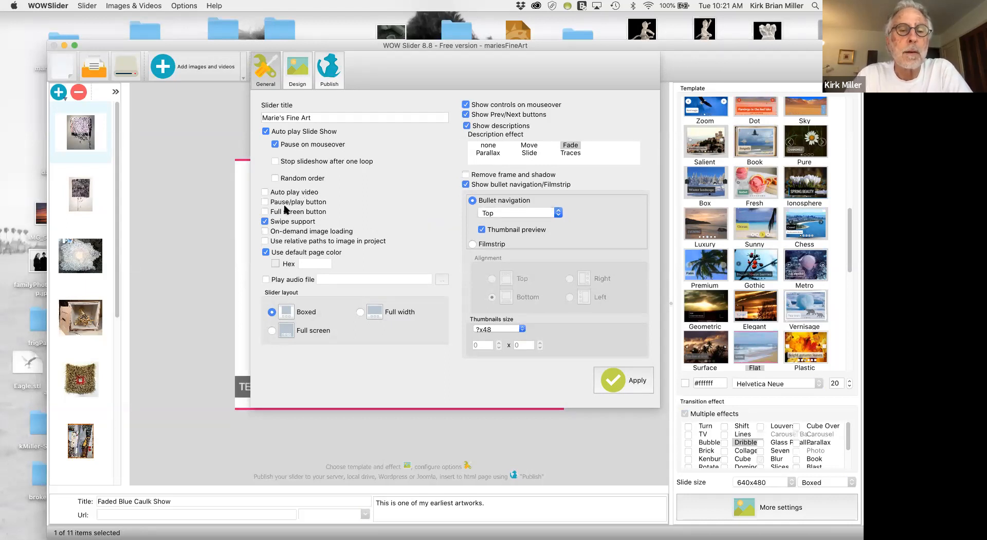
left_click(265, 202)
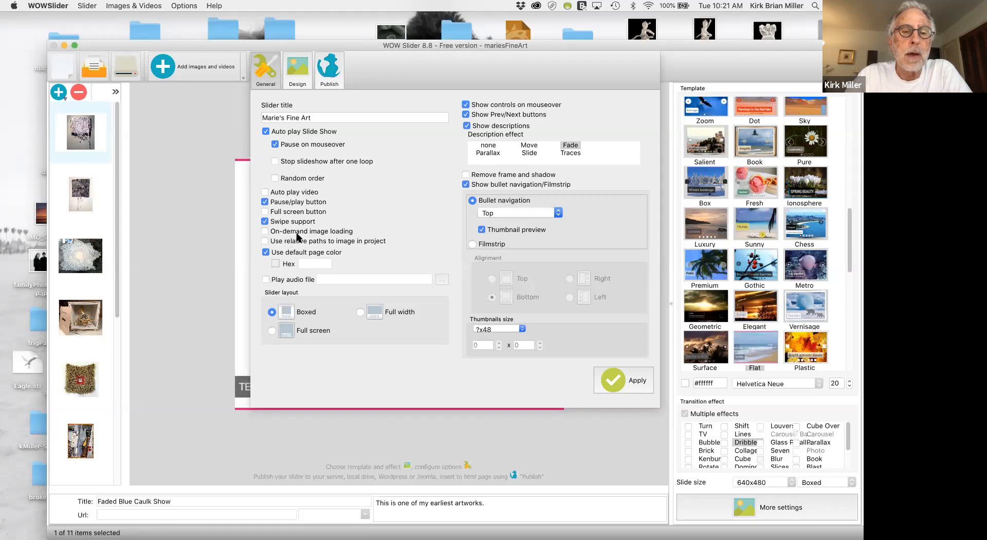
left_click(265, 231)
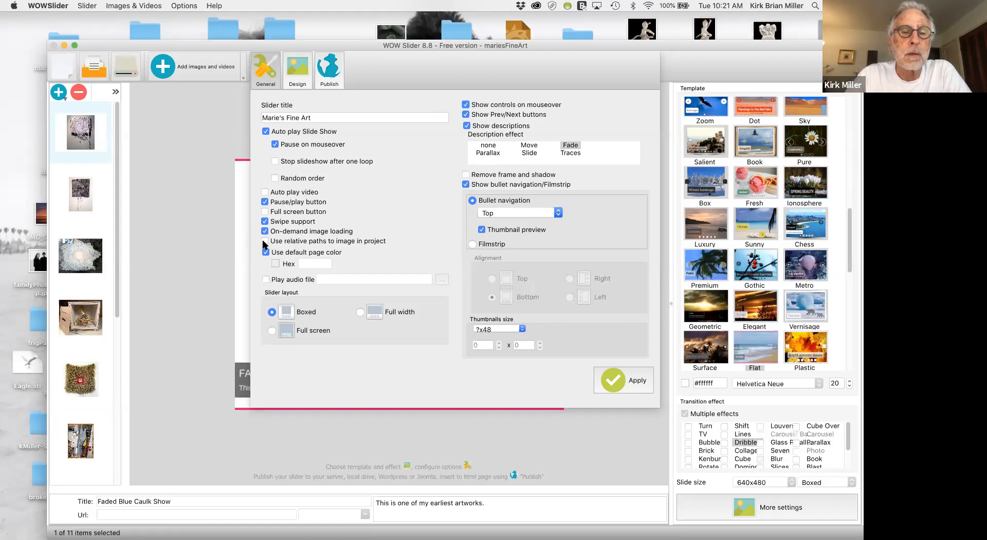
left_click(289, 244)
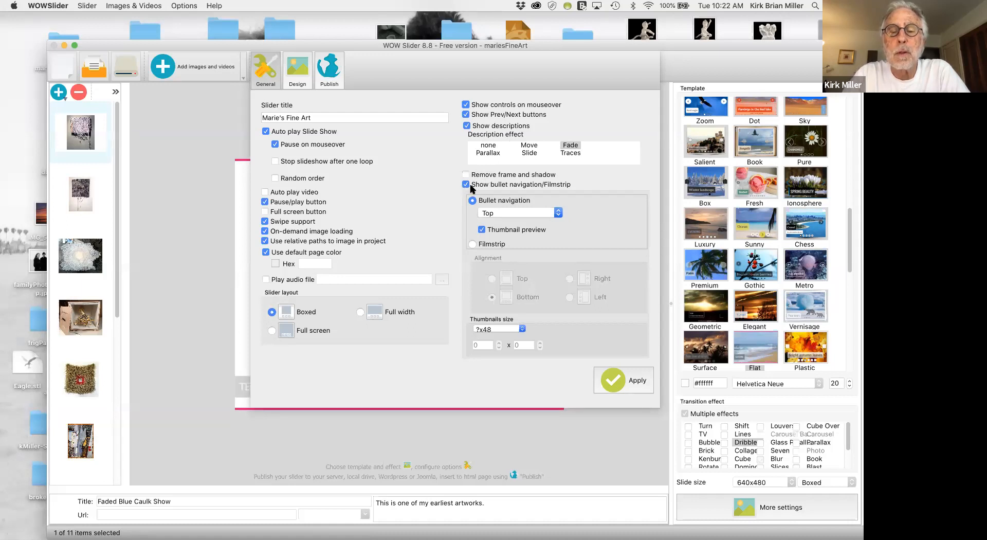
Keep the bullet navigation position at Top and apply the general settings.
left_click(514, 208)
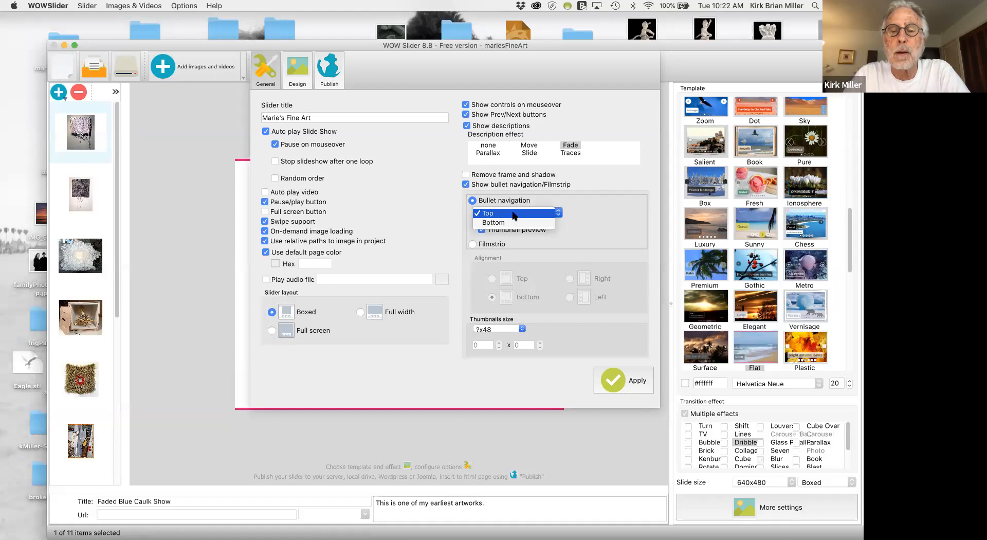
left_click(517, 212)
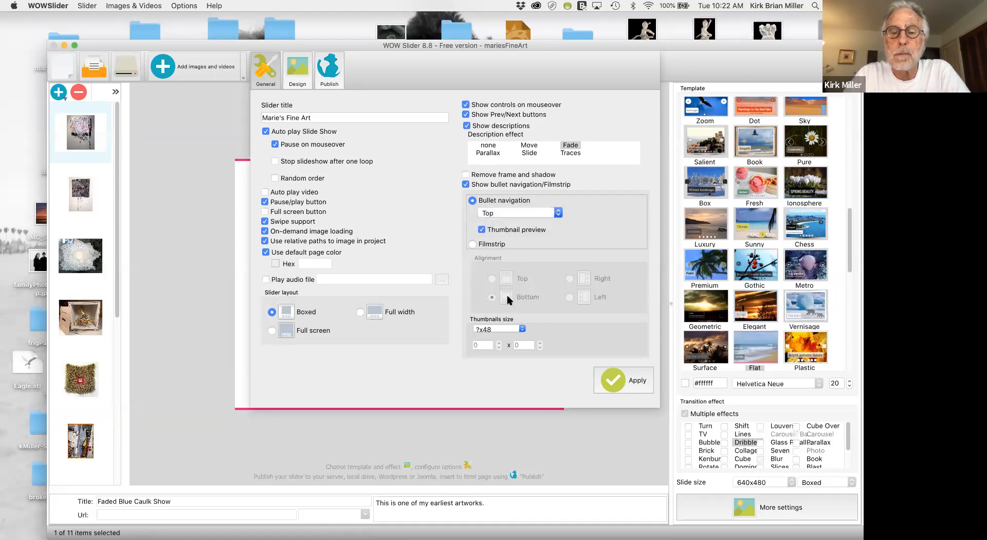
left_click(621, 382)
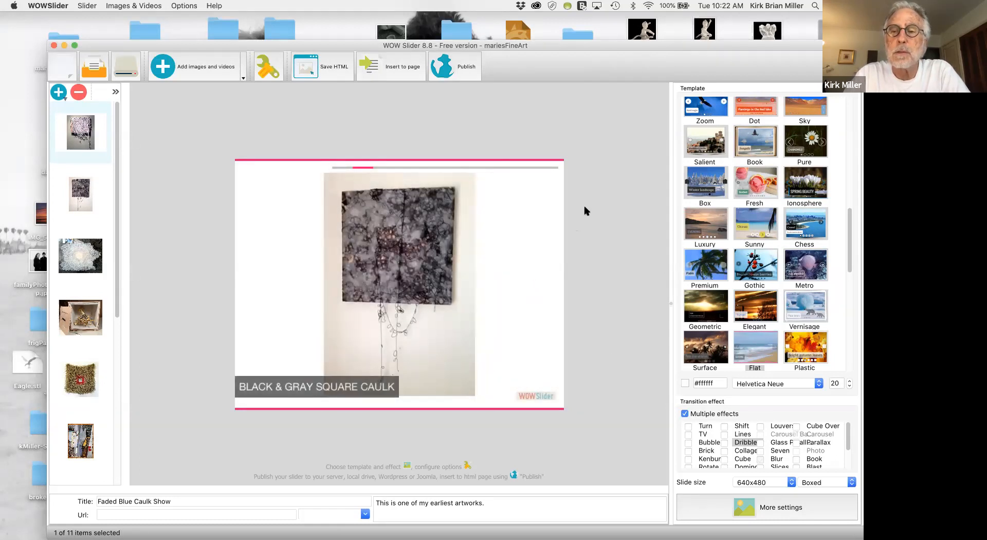
Review the slider's general settings and apply them.
left_click(267, 67)
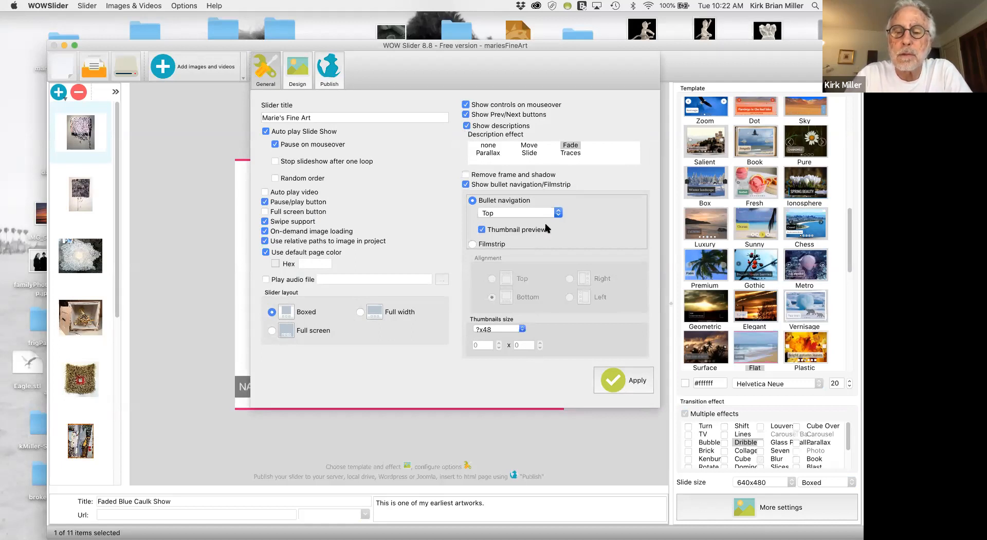
left_click(616, 380)
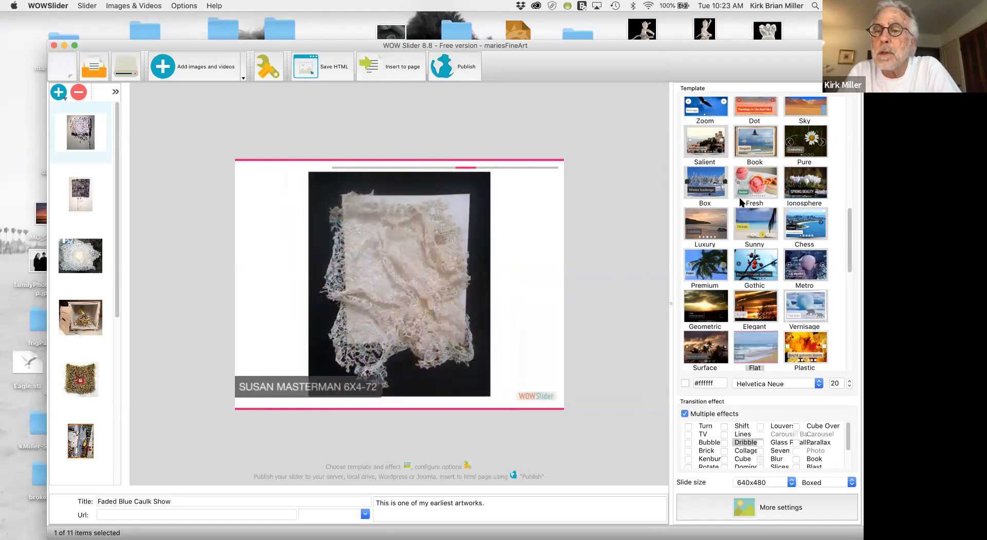
Browse the template gallery and switch the slideshow to the Terse template.
scroll(741, 202, "up", 3)
scroll(740, 202, "up", 5)
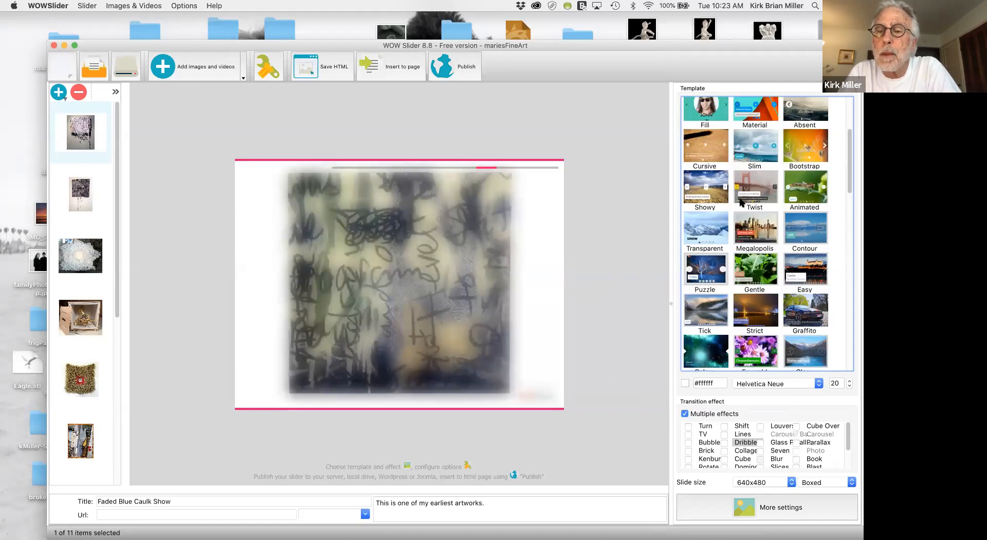
scroll(741, 202, "up", 3)
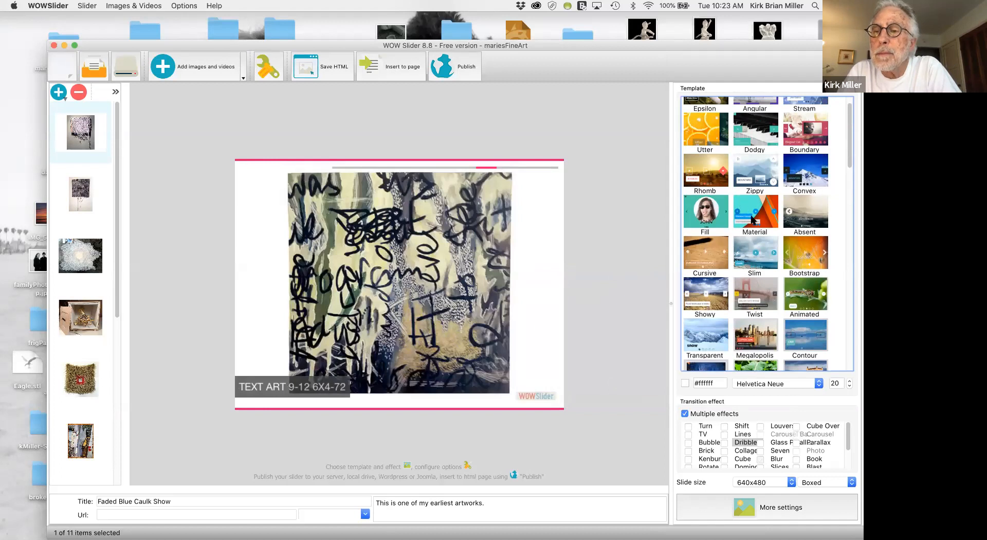
scroll(757, 214, "up", 1)
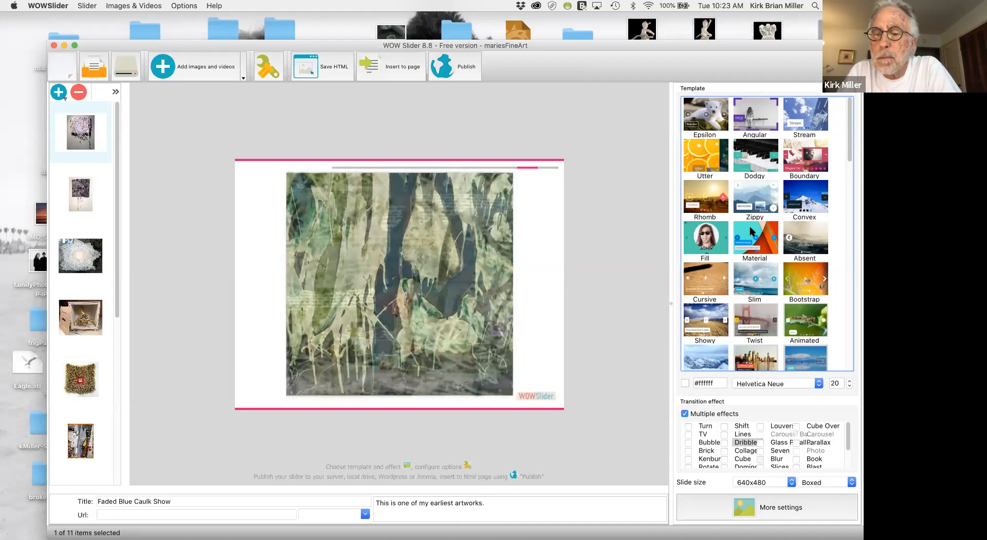
scroll(750, 226, "down", 10)
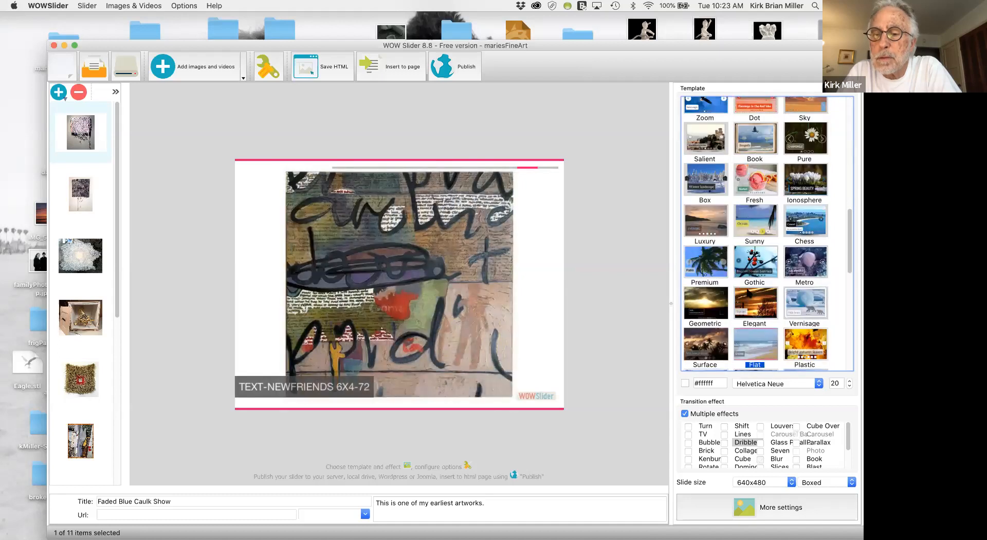
scroll(749, 268, "down", 2)
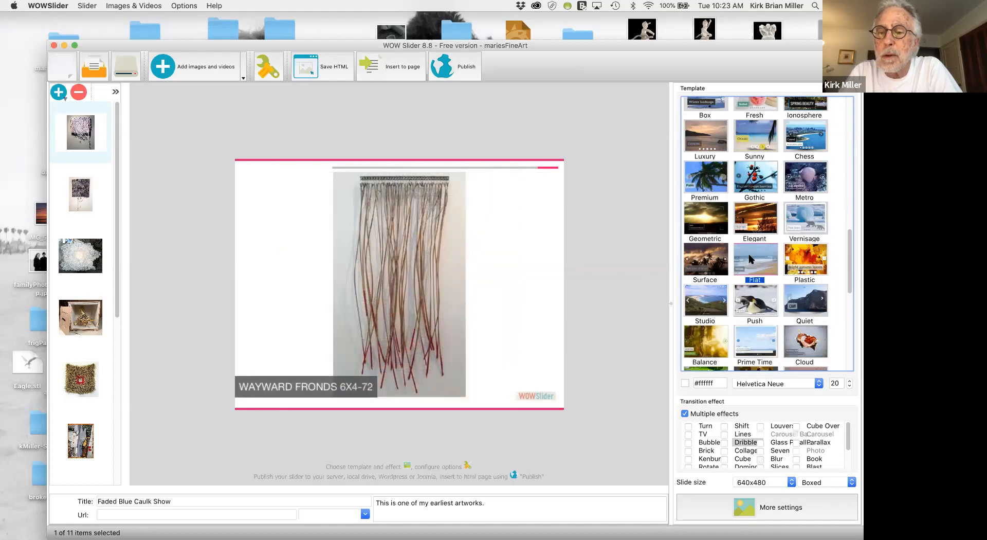
scroll(749, 260, "down", 3)
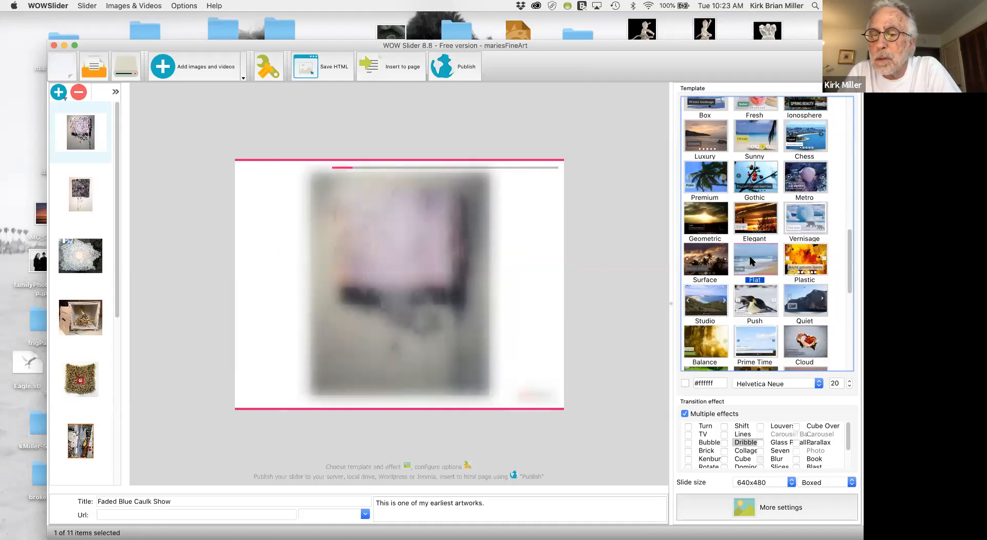
scroll(752, 260, "down", 2)
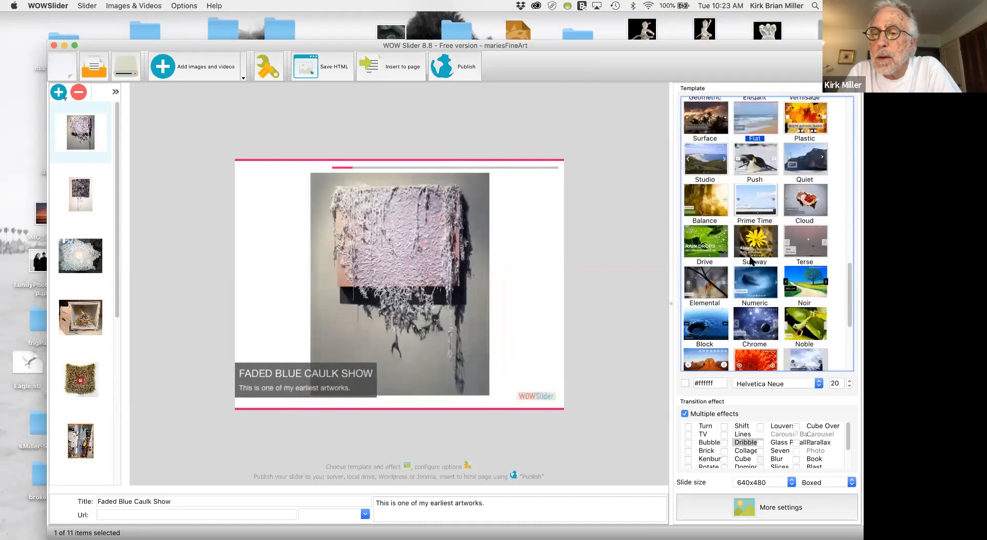
left_click(805, 243)
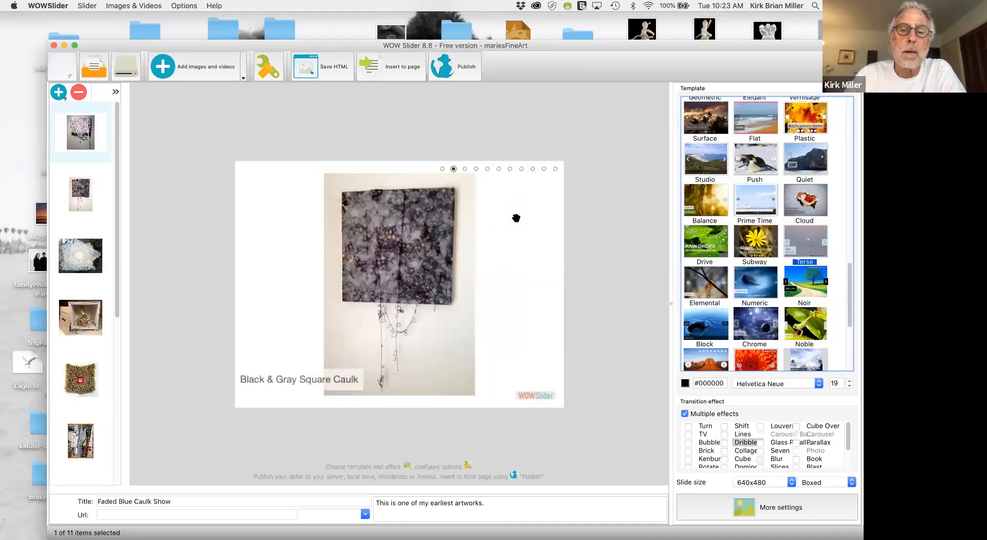
Turn off swipe support, on-demand image loading and relative image paths in the general settings, and apply the changes.
left_click(268, 64)
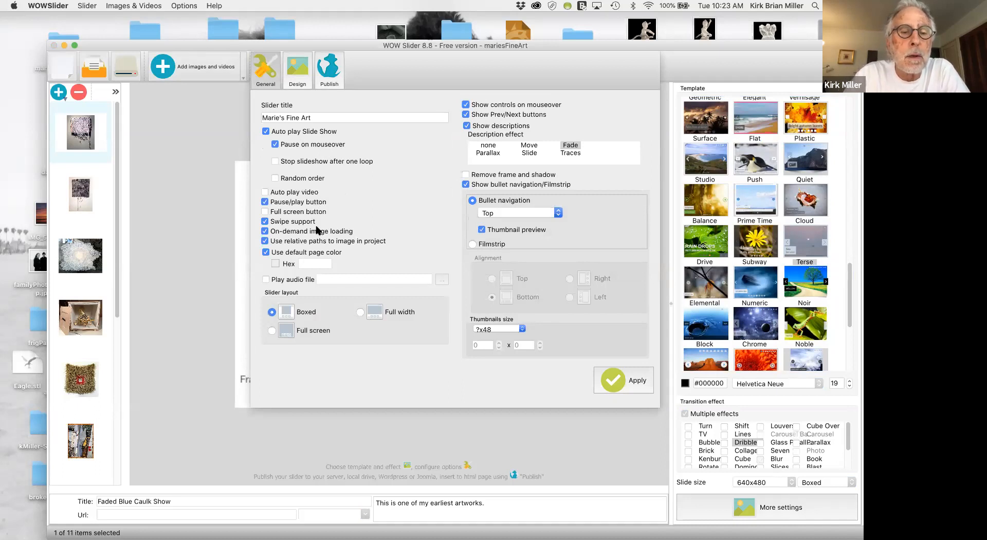
left_click(264, 222)
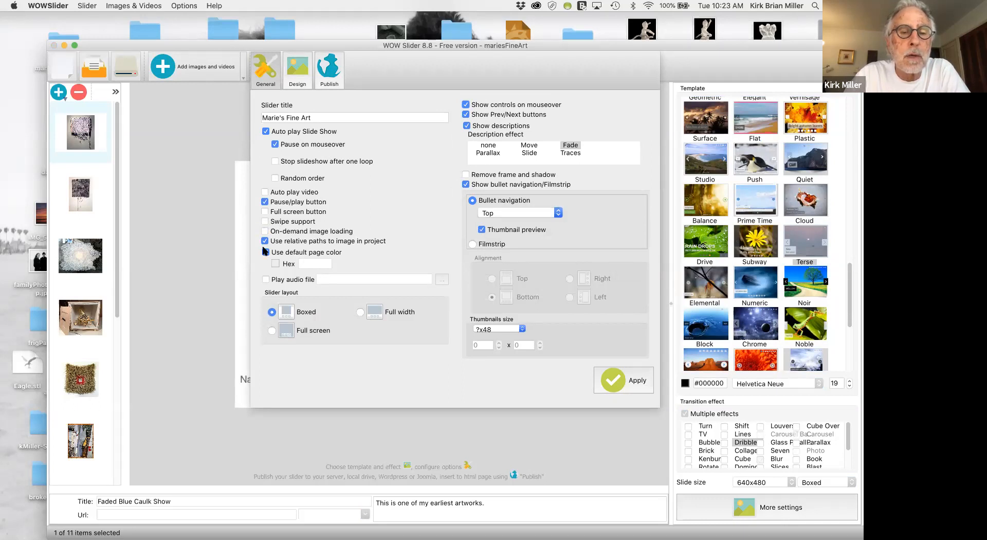
left_click(265, 242)
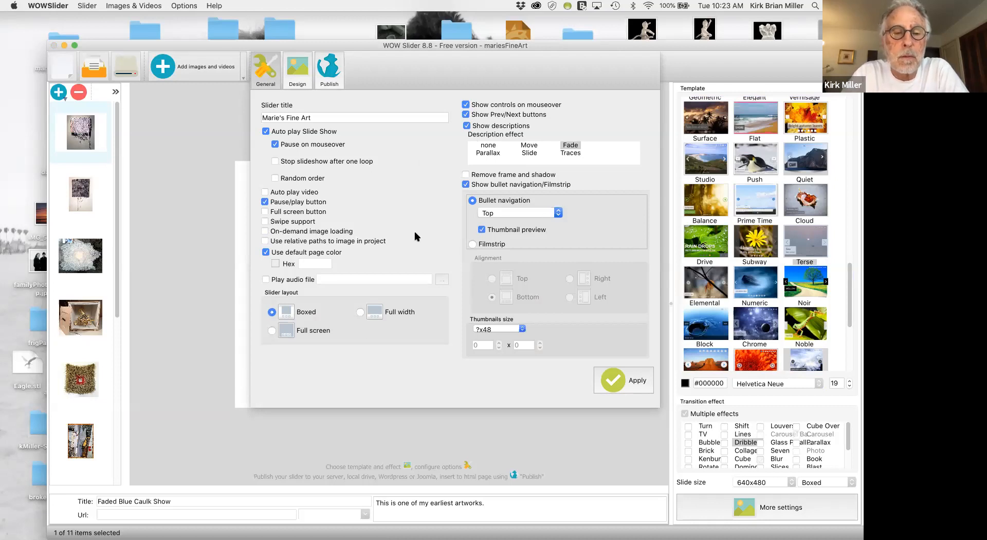
left_click(615, 381)
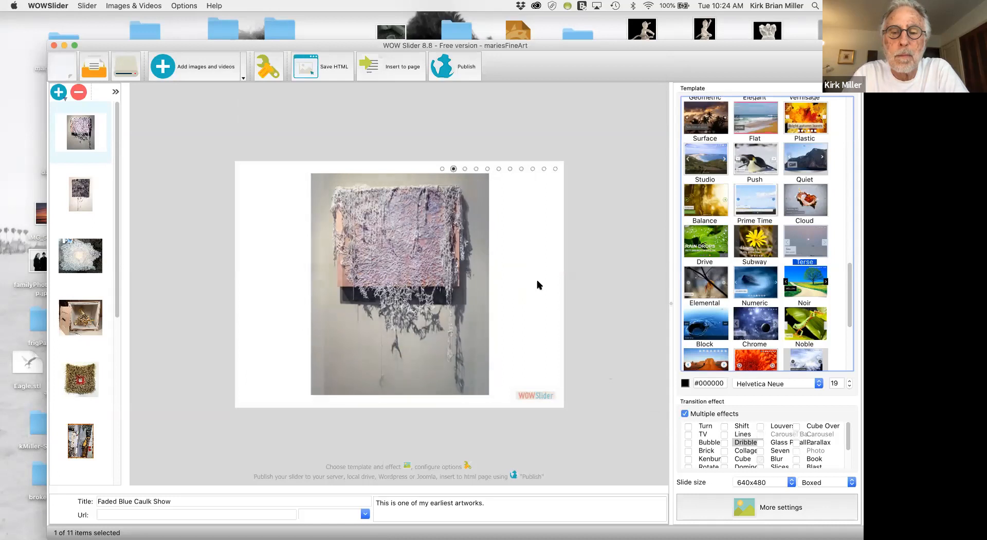
Test the slideshow preview by advancing one slide, jumping to the sixth slide and resuming playback.
left_click(510, 168)
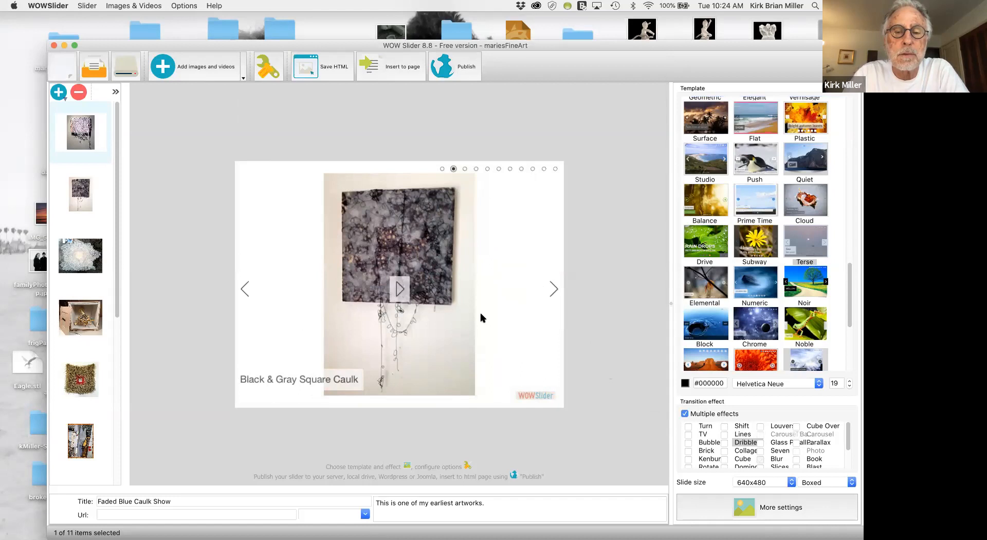
left_click(549, 285)
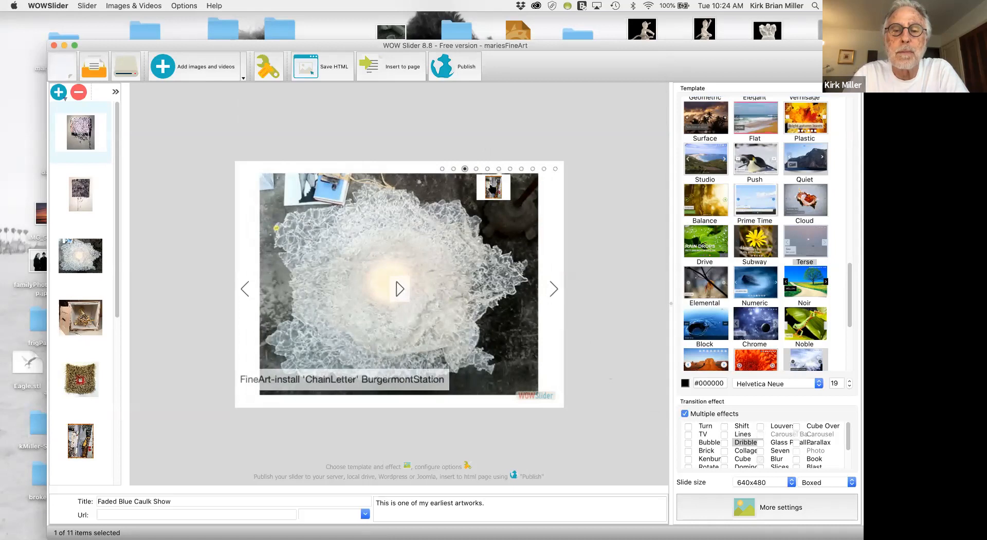
left_click(499, 169)
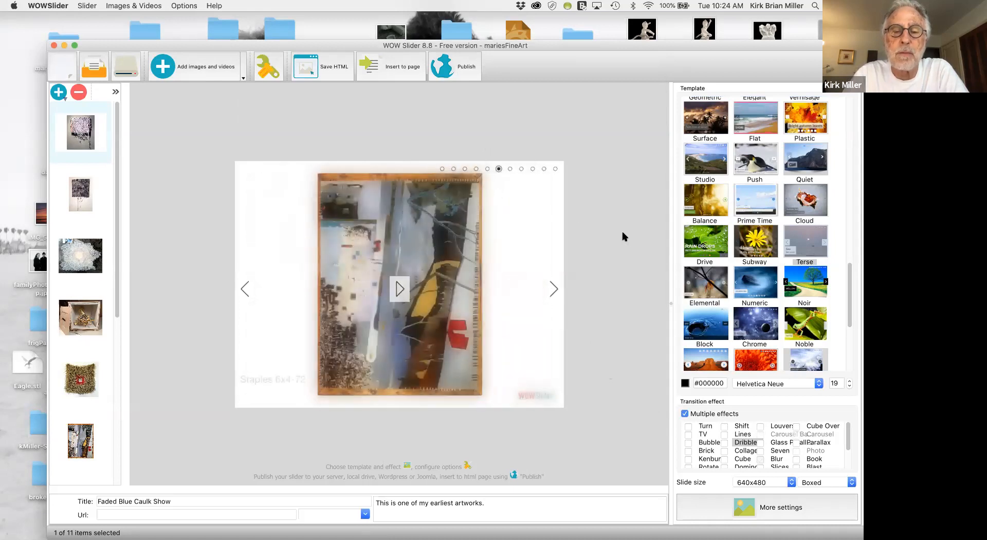
left_click(400, 289)
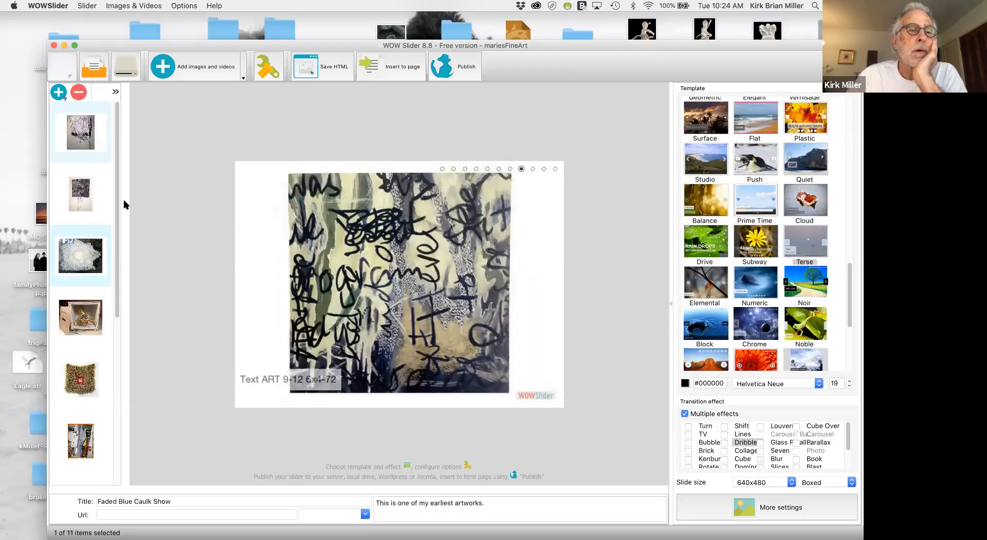
Move the Faded Blue Caulk Show image from first to third place in the slide order and save the project.
mouse_move(117, 202)
left_mouse_down()
mouse_move(118, 234)
mouse_move(121, 185)
left_mouse_up()
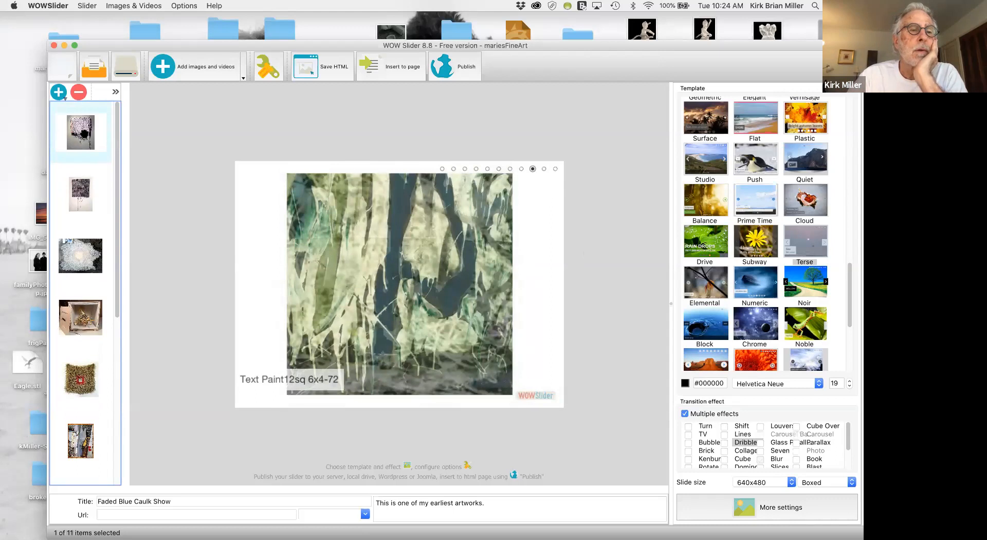
left_click_drag(81, 135, 82, 269)
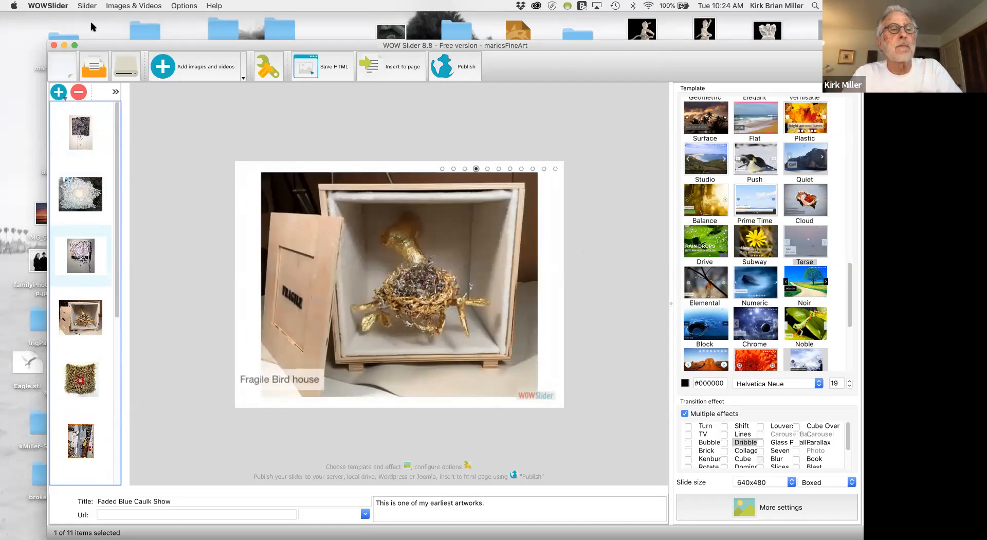
left_click(85, 7)
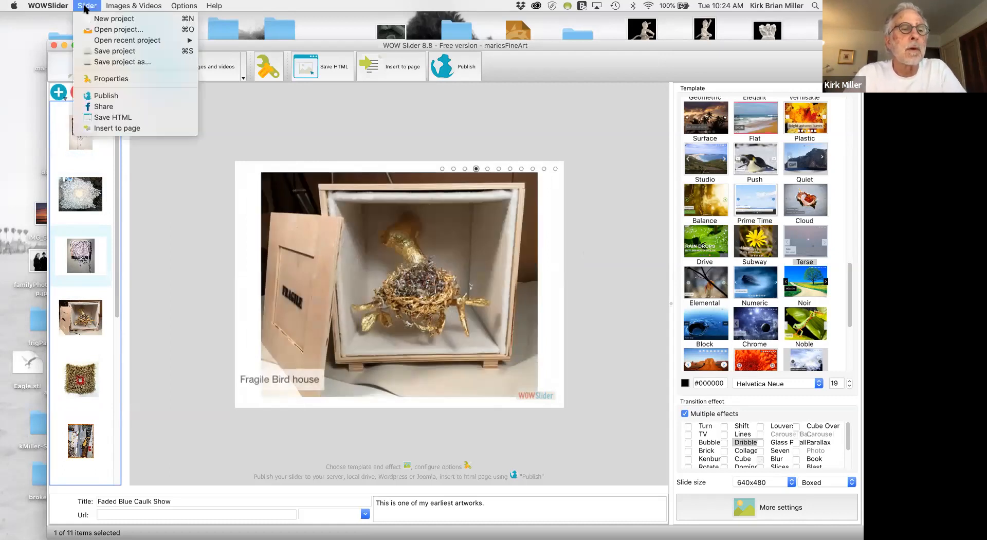
left_click(110, 50)
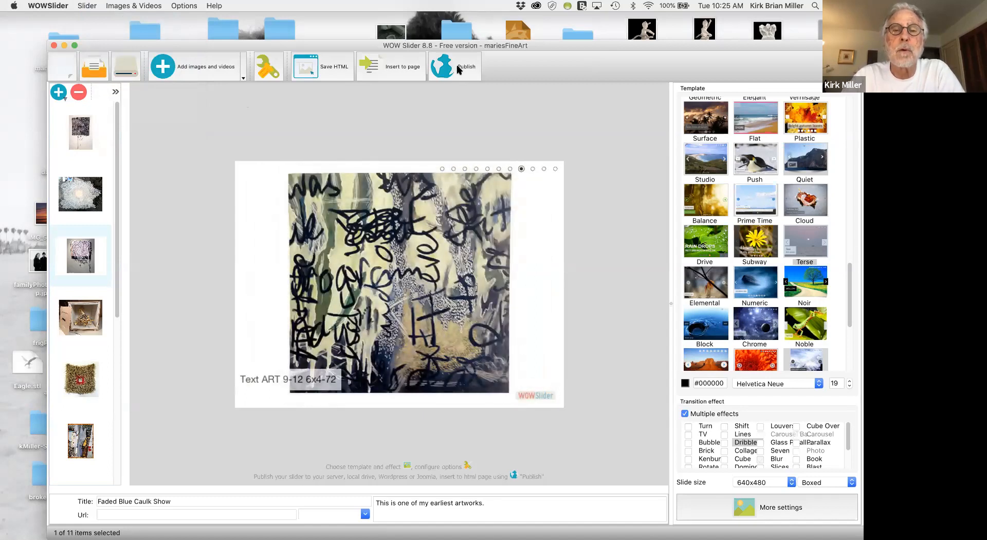
Set the publishing destination to the lesson12 folder inside DWCC2017_Lesson_Files on the Desktop.
left_click(459, 69)
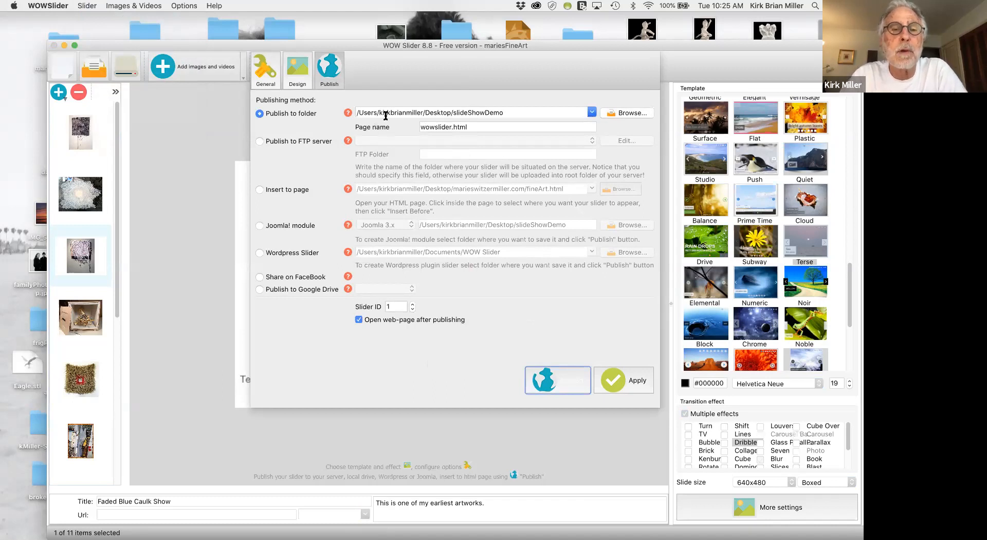
left_click(629, 113)
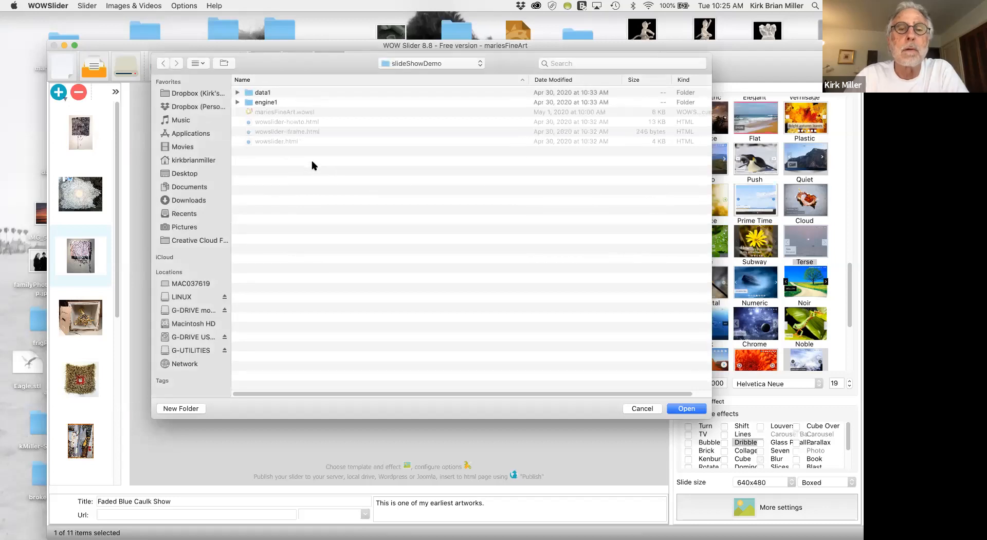
left_click(392, 64)
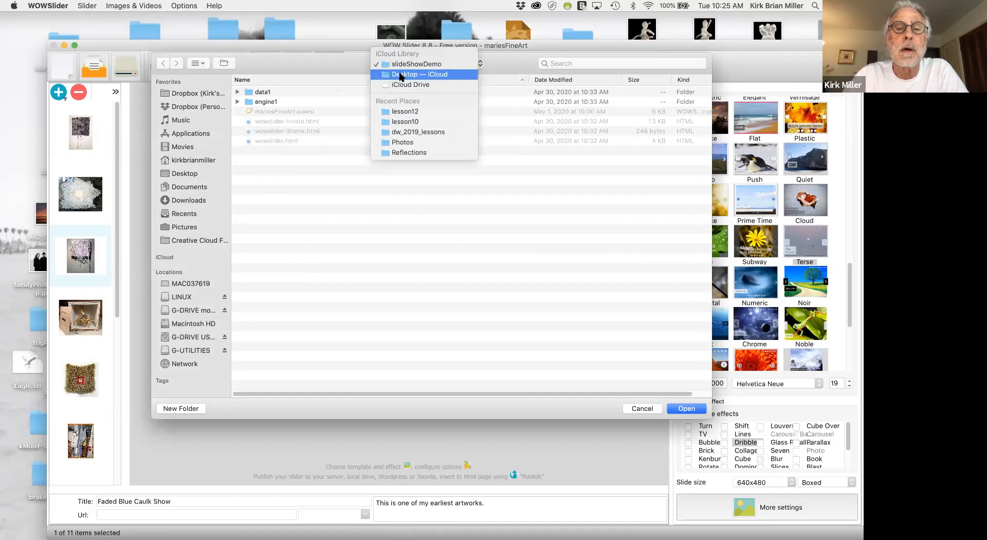
left_click(401, 77)
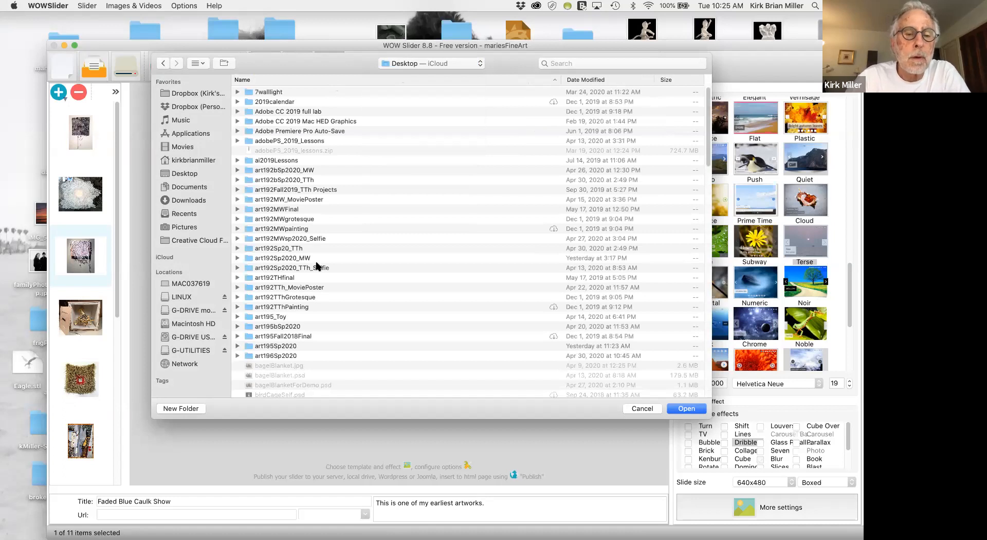
scroll(318, 265, "down", 10)
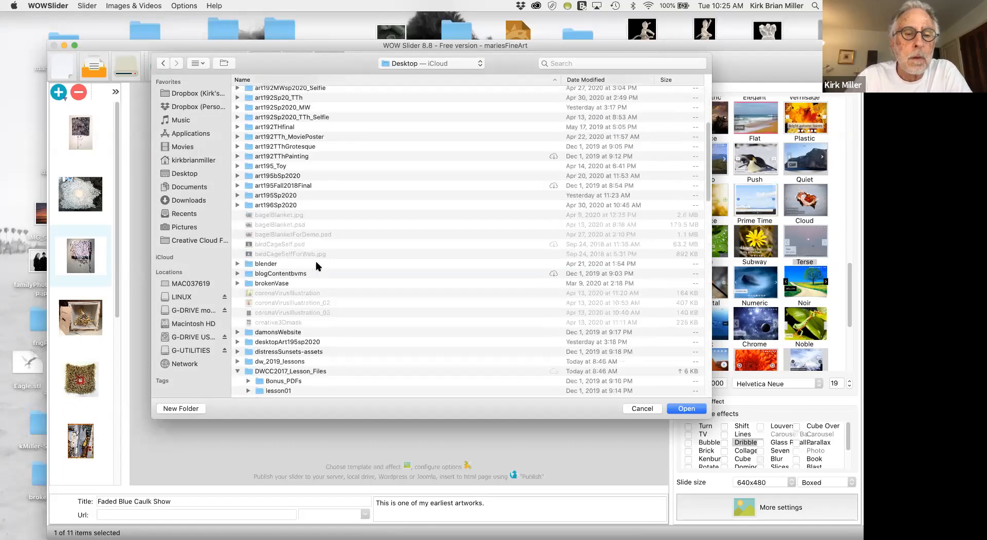
scroll(317, 266, "down", 3)
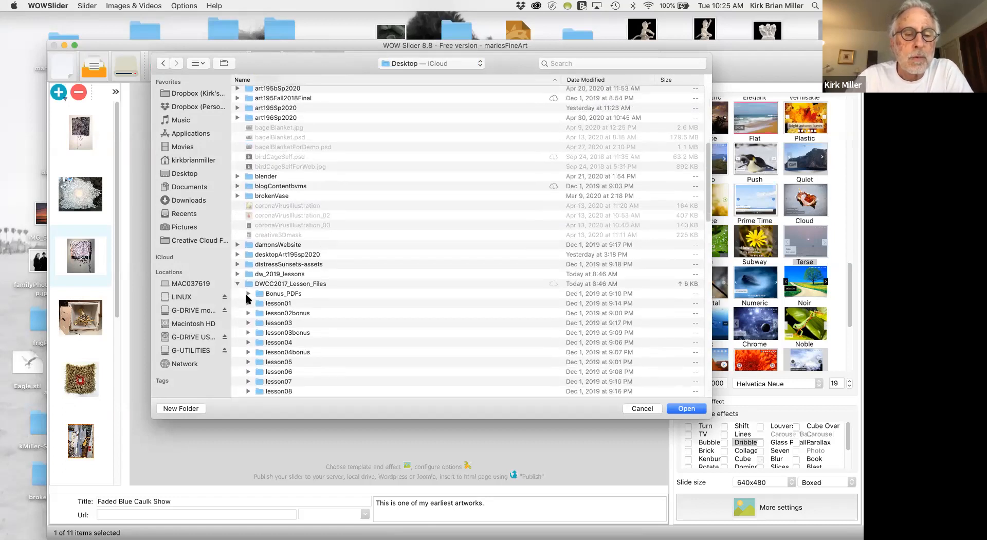
scroll(248, 298, "down", 5)
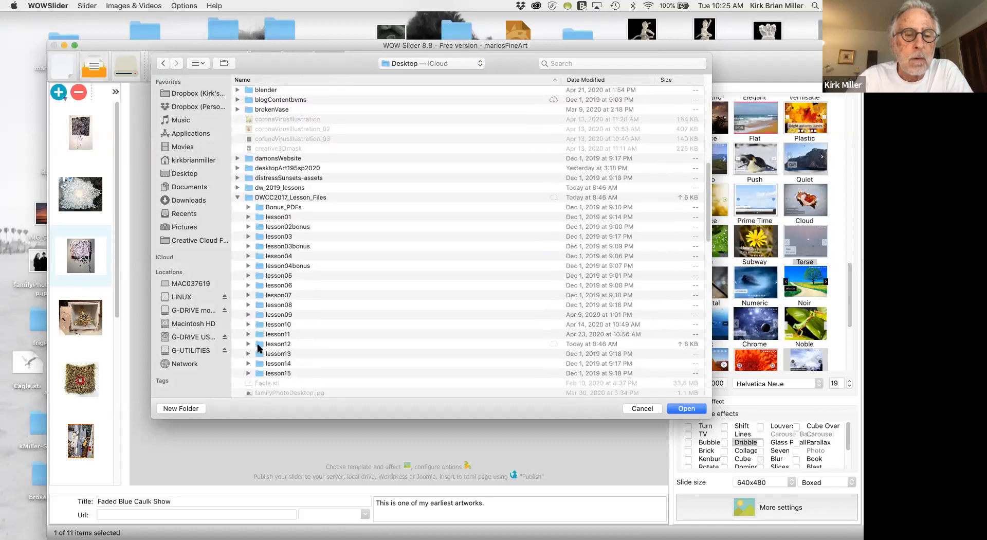
left_click(258, 348)
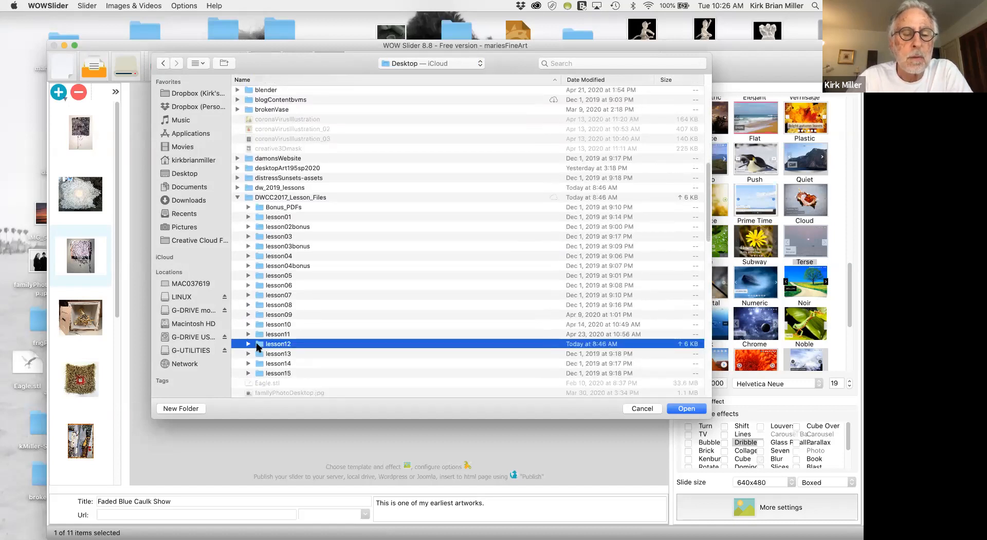
double_click(258, 348)
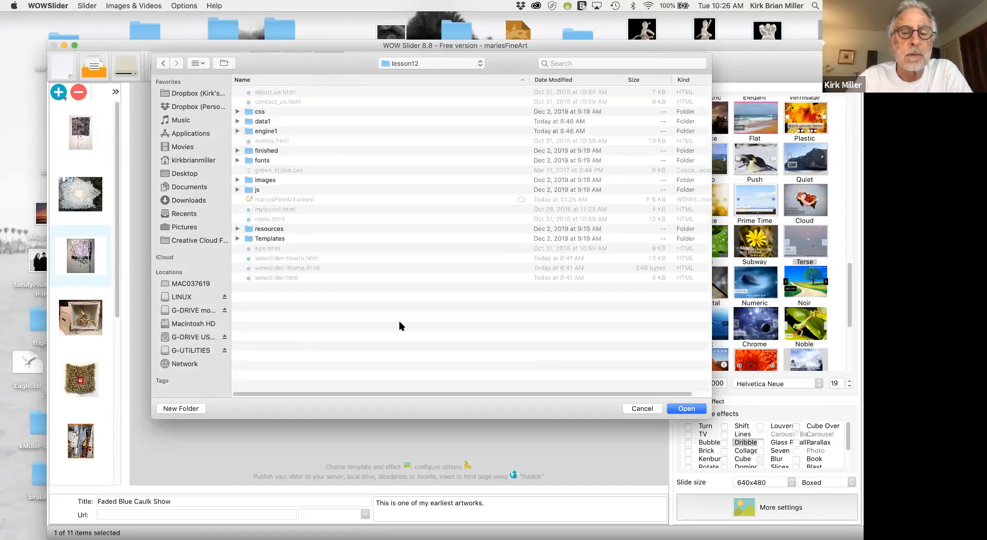
left_click(687, 409)
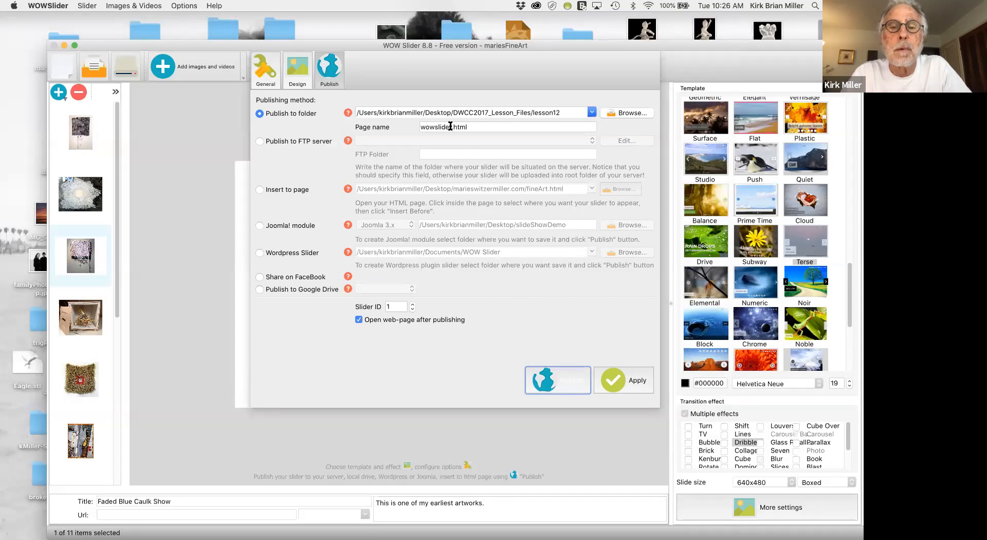
Rename the published page as mariesSlideShow.html.
left_click_drag(451, 126, 401, 124)
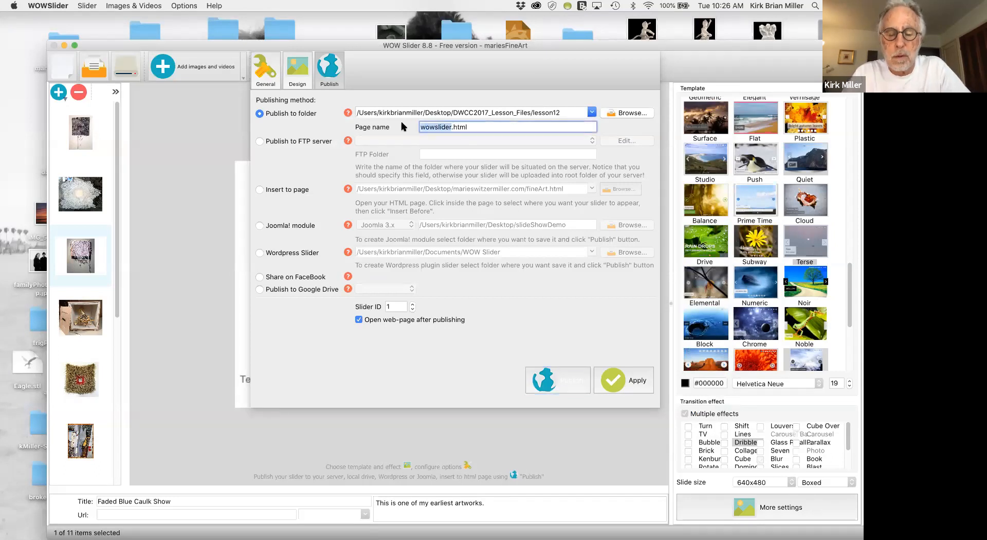
type("ma")
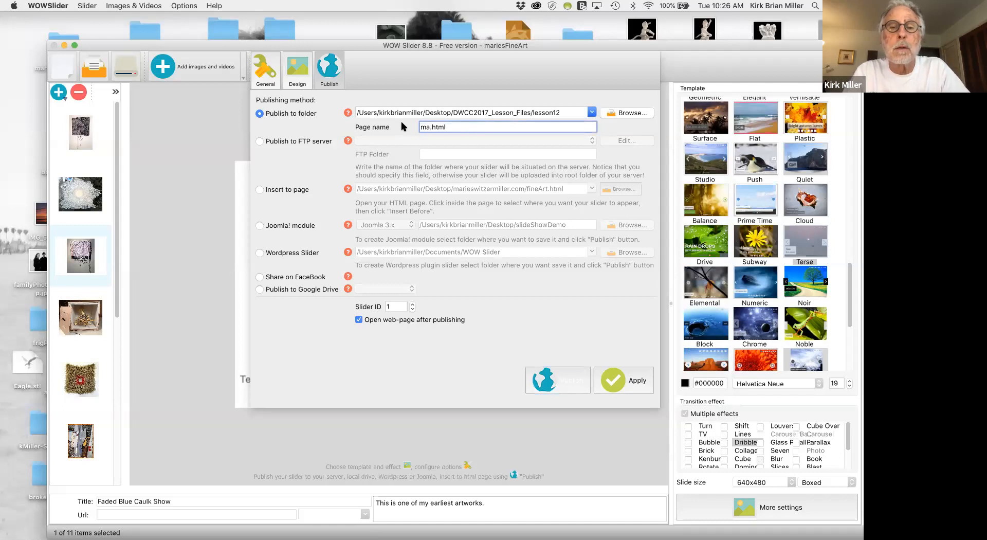
type("riesS")
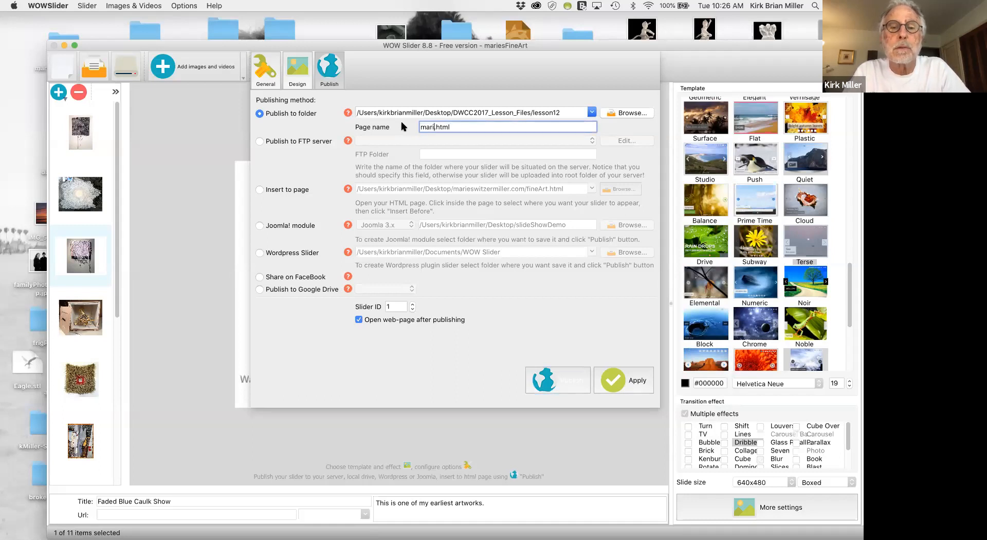
type("lideShow")
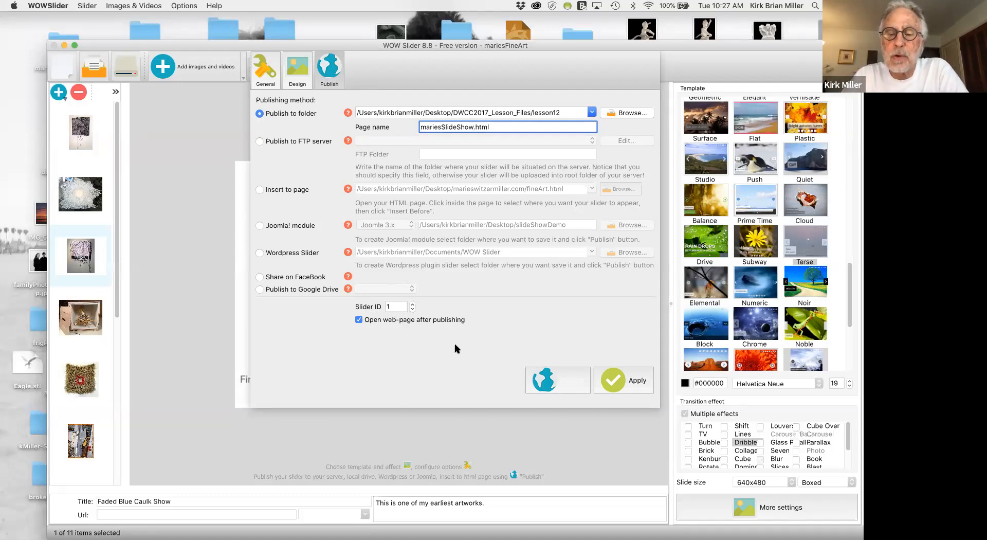
Publish the slideshow to the lesson12 folder and watch its slides play in the browser.
left_click(554, 381)
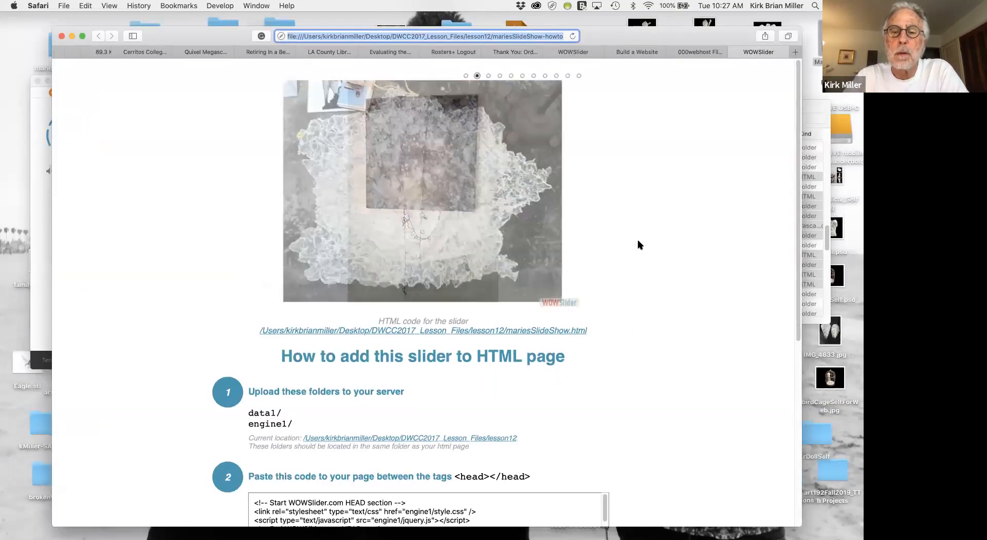
scroll(640, 244, "down", 3)
scroll(640, 244, "up", 5)
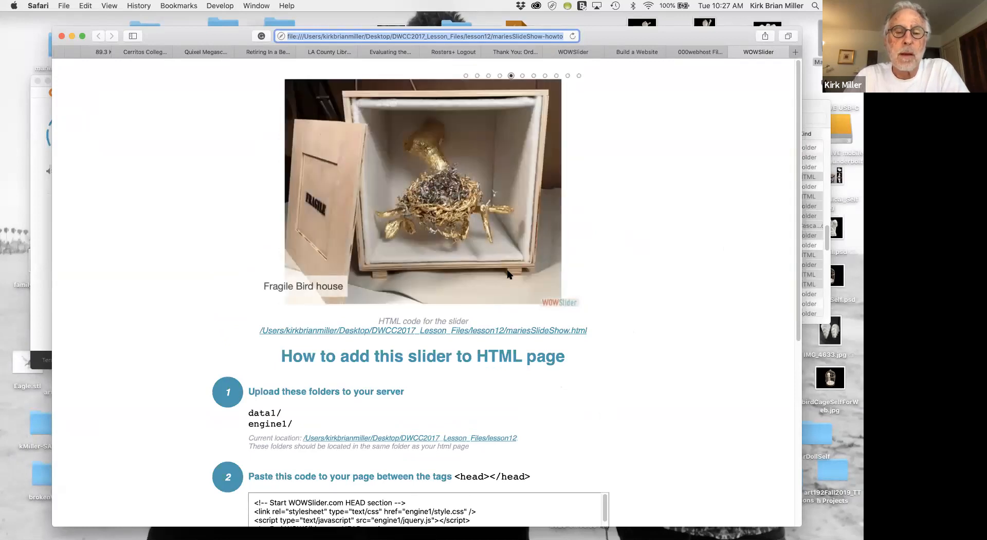
mouse_move(355, 300)
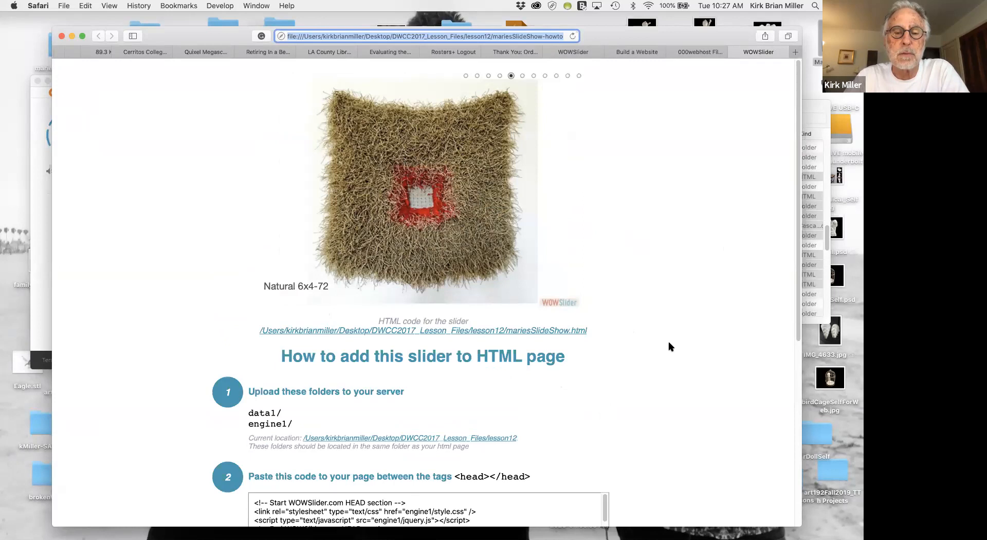
Review the slider installation instructions and copy the WOWSlider HEAD section code.
scroll(669, 346, "down", 3)
scroll(670, 346, "down", 2)
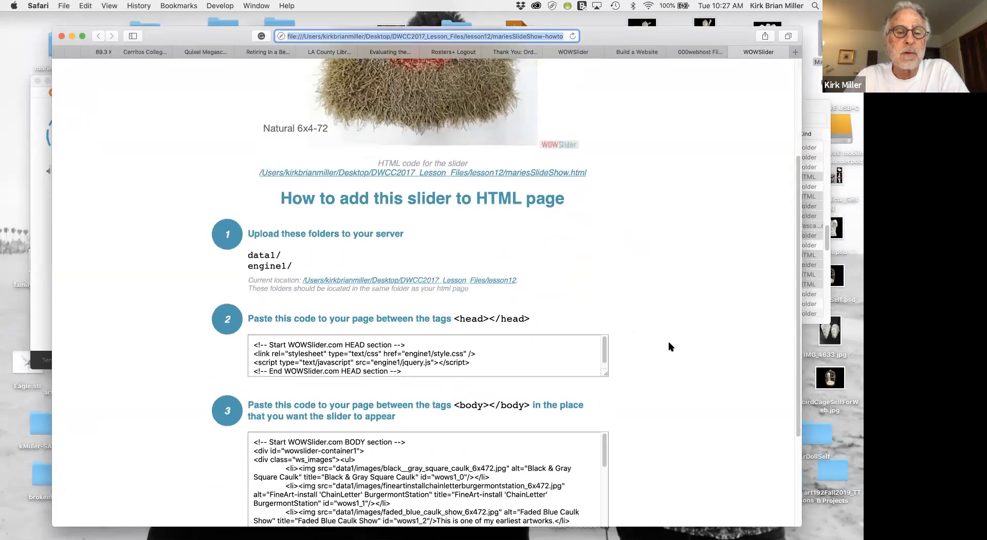
scroll(670, 346, "down", 2)
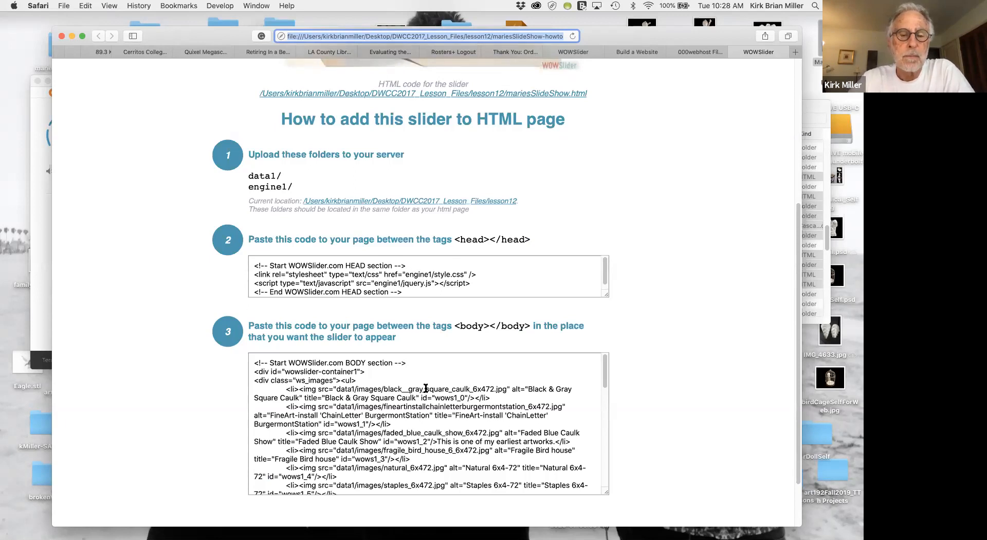
scroll(425, 388, "down", 3)
scroll(426, 388, "up", 2)
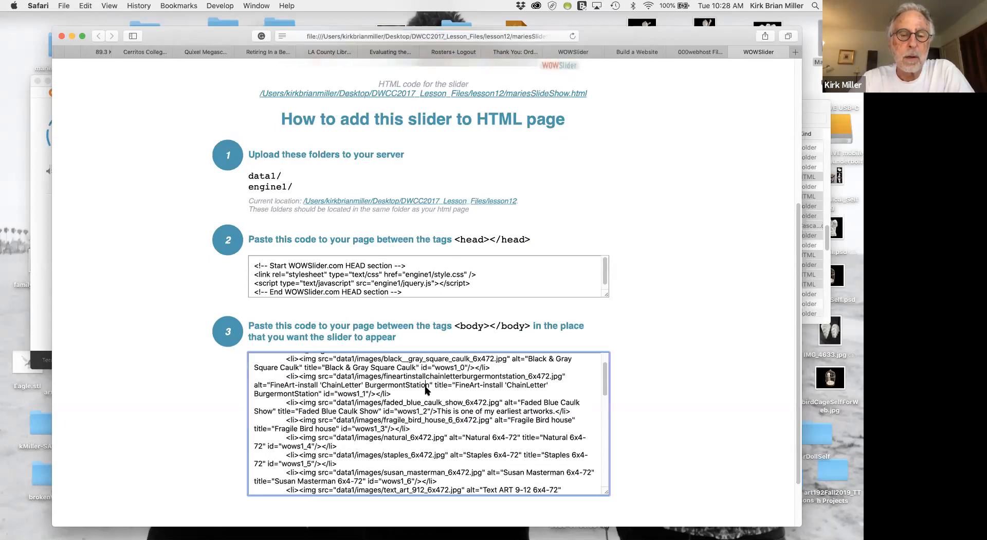
left_click(407, 404)
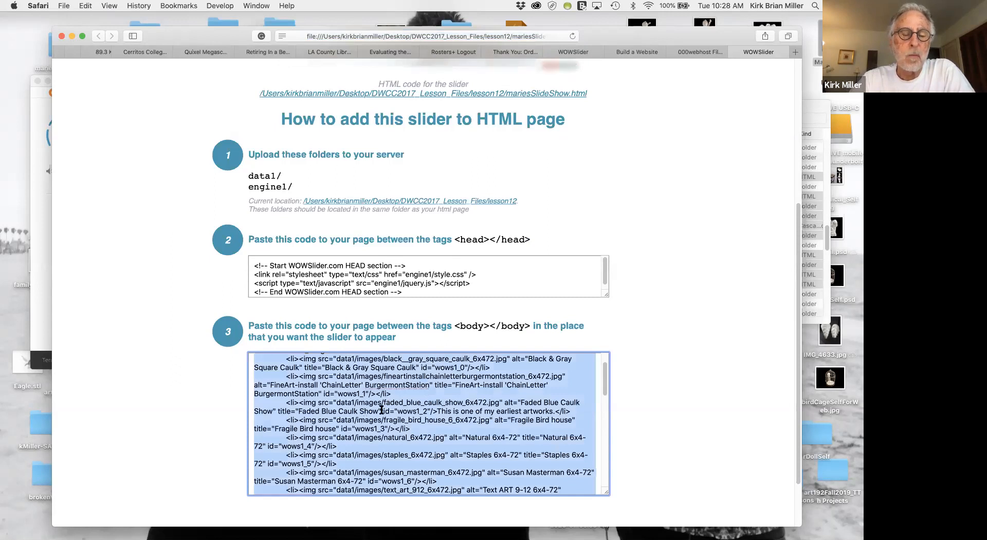
left_click(413, 274)
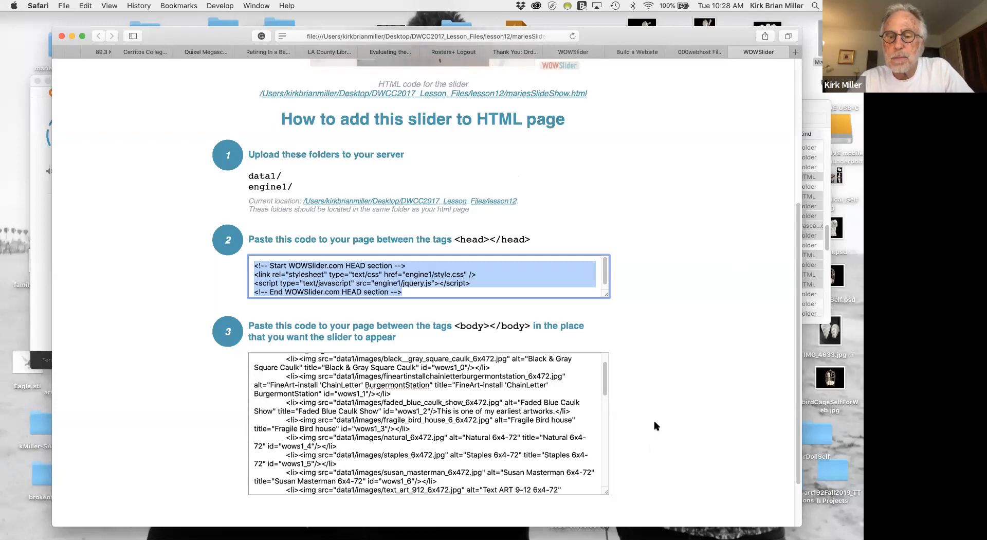
Switch to Dreamweaver, show the untitled page in Design view and detach it from its template.
key("super+Tab")
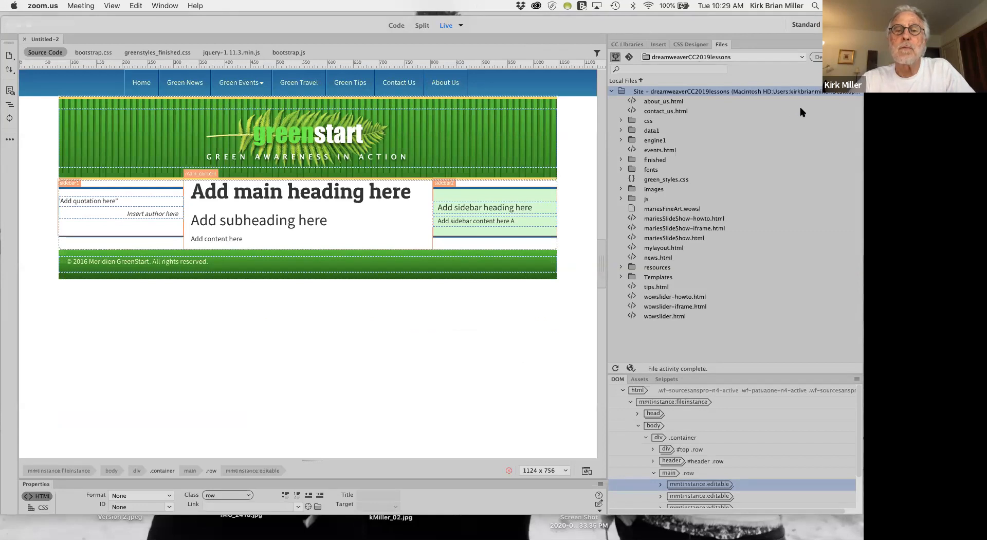
left_click(460, 25)
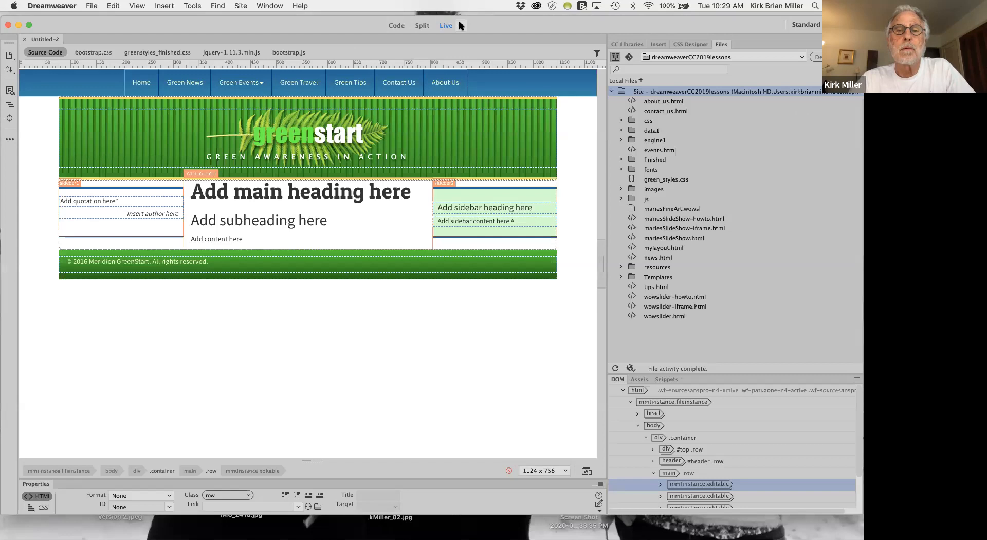
left_click(461, 25)
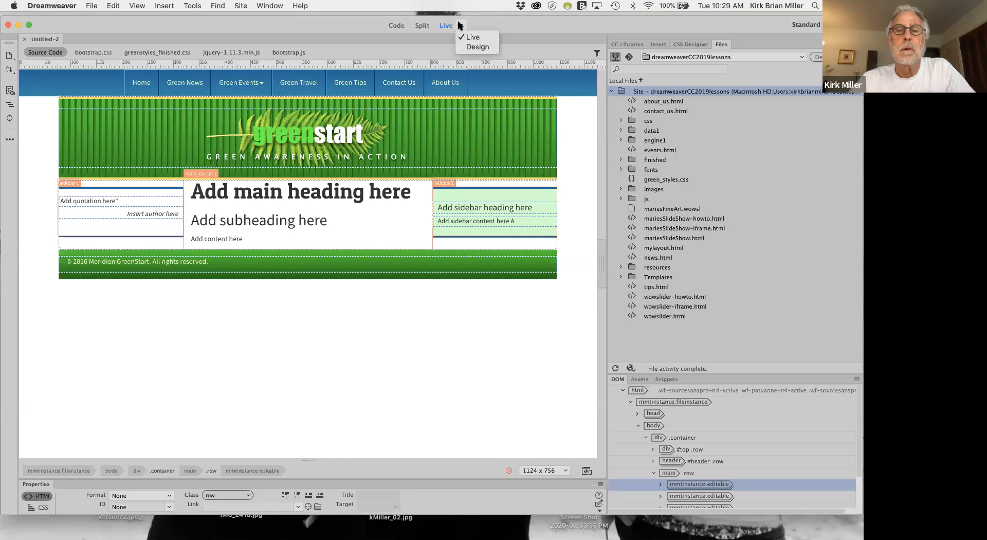
left_click(462, 47)
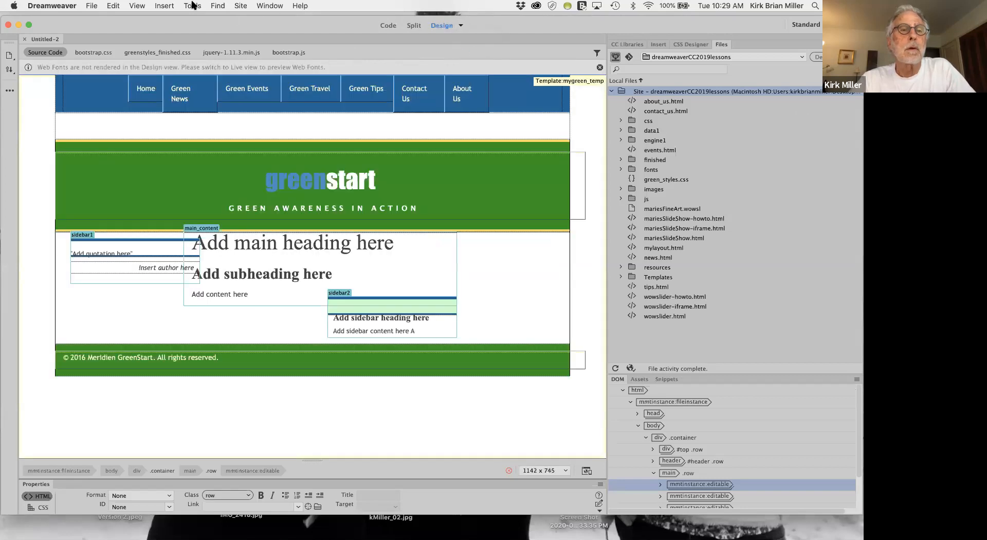
left_click(191, 7)
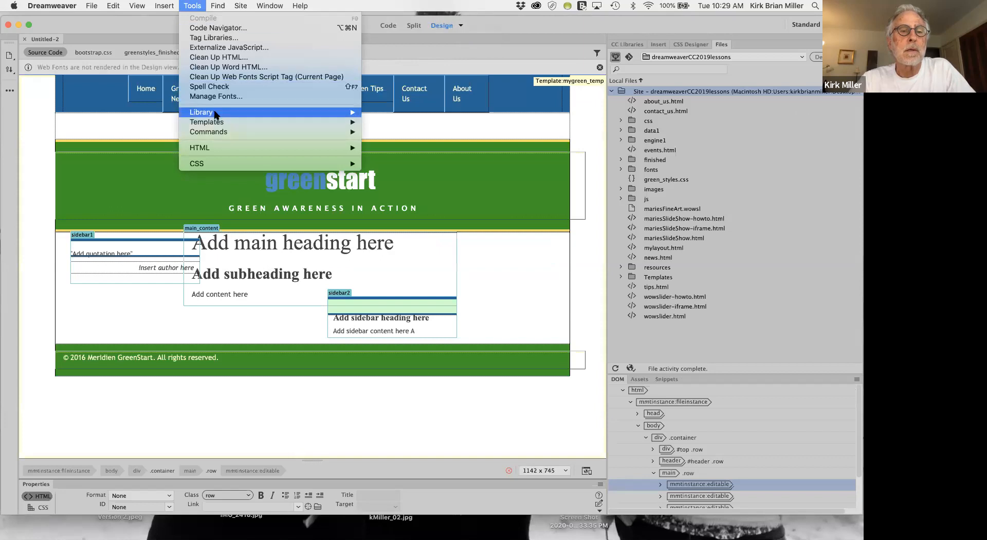
mouse_move(217, 120)
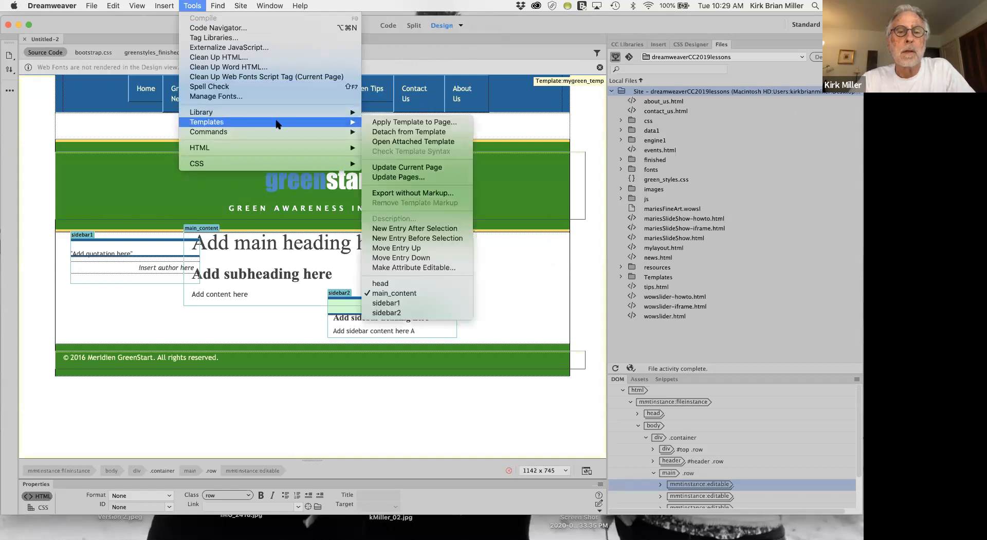
left_click(406, 132)
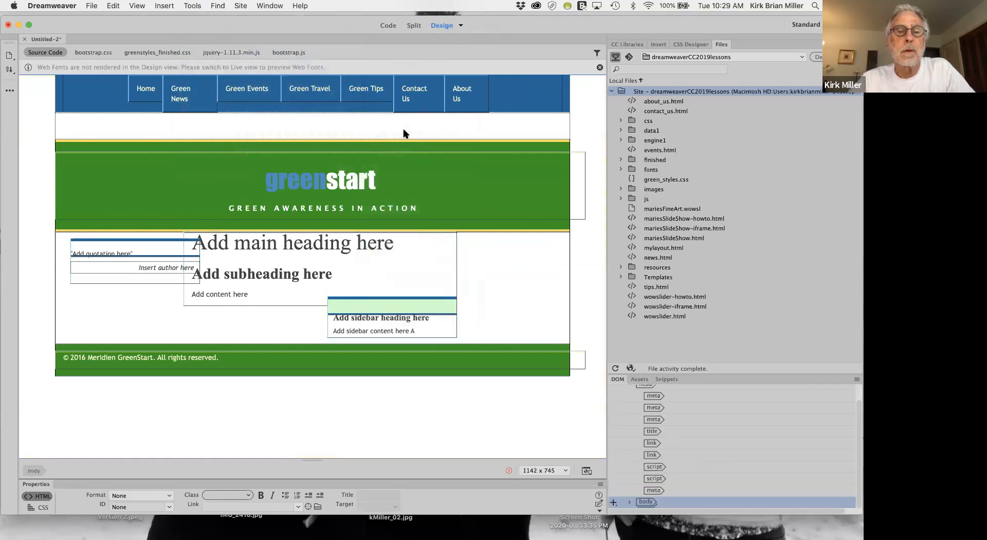
Return the page to Live view and show it in Split view with an enlarged code area.
left_click(461, 26)
left_click(472, 37)
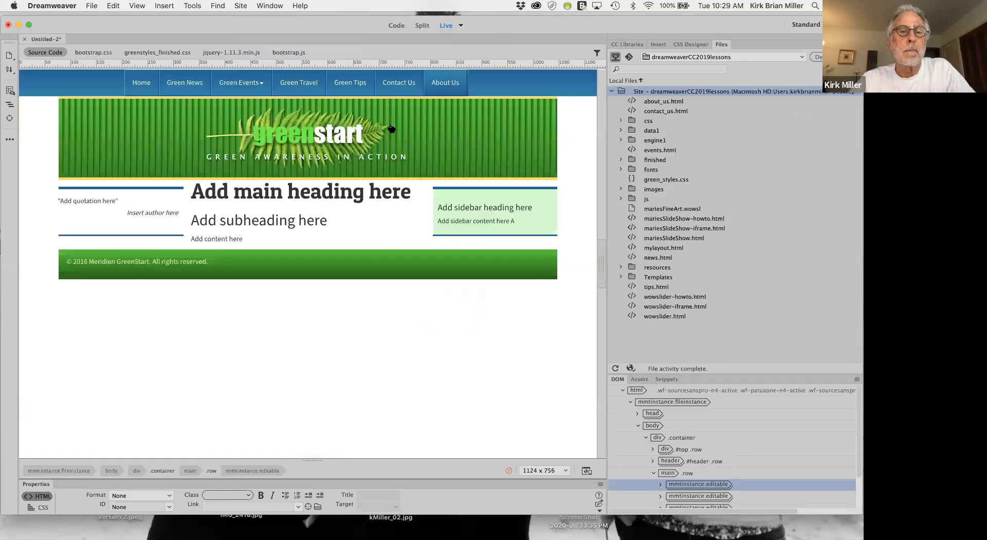
left_click(112, 88)
left_click(112, 88)
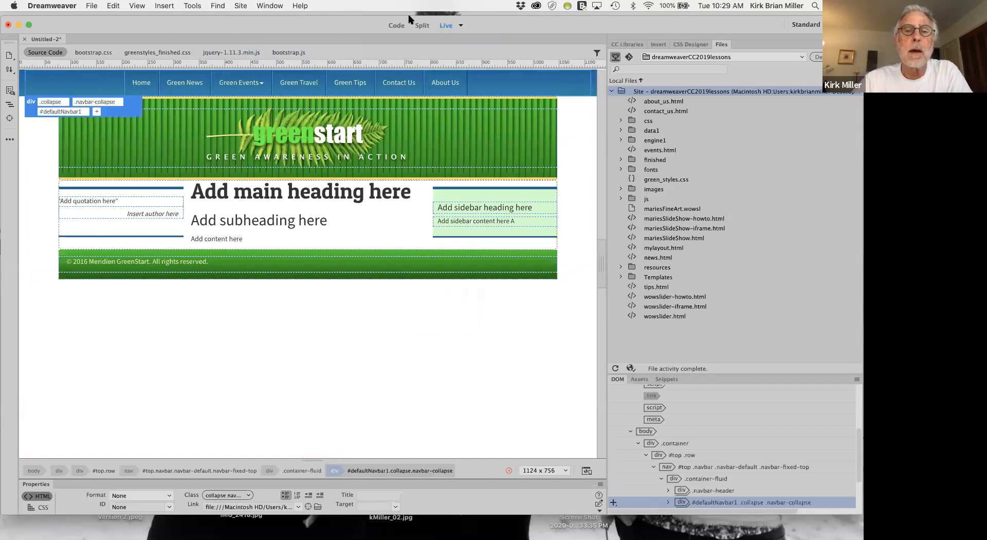
left_click(422, 25)
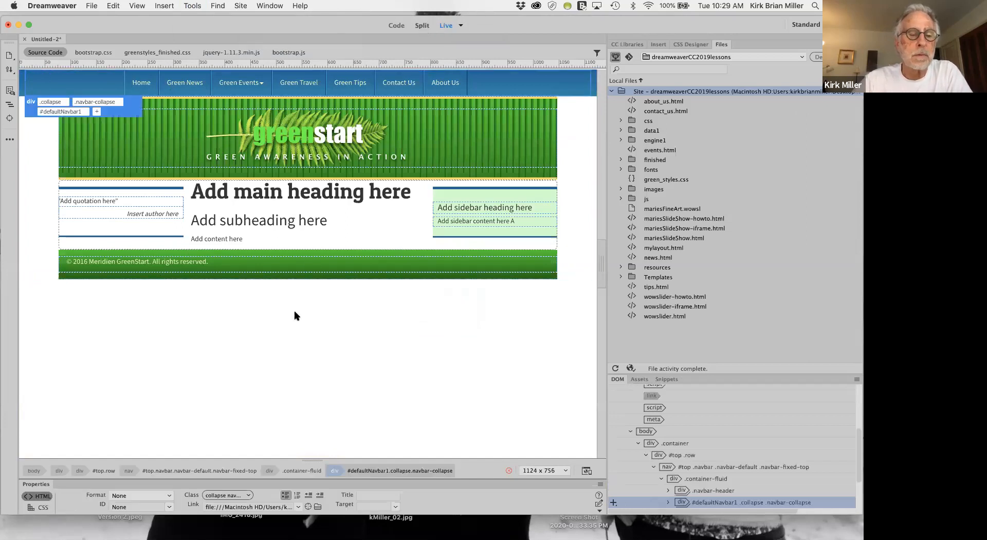
scroll(279, 383, "up", 3)
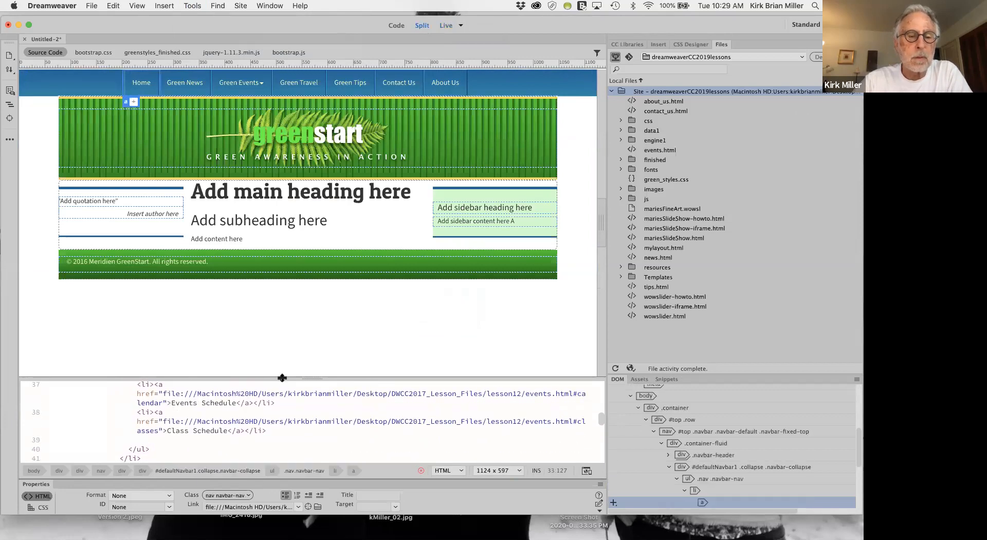
left_click_drag(282, 378, 284, 249)
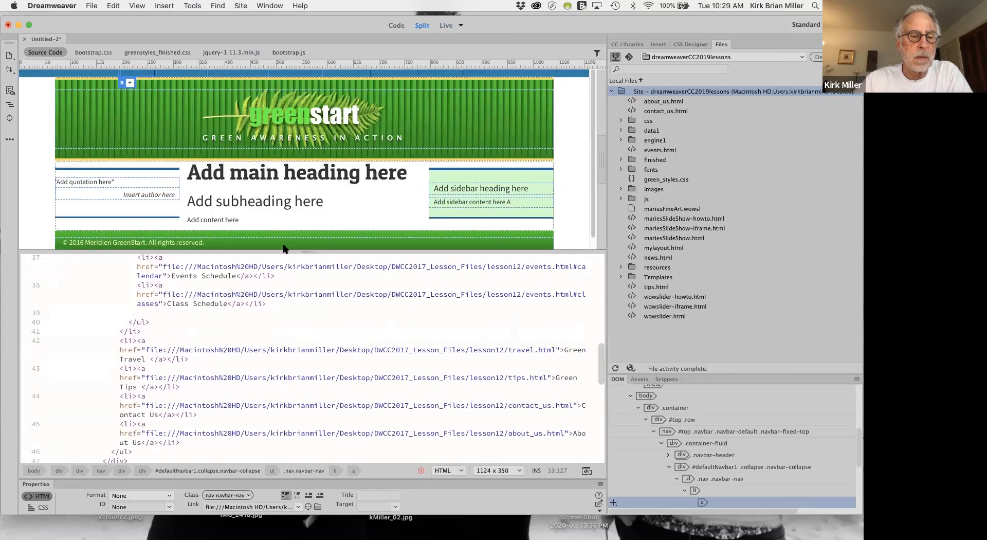
Paste the WOWSlider HEAD section code after the description meta tag, just before the closing head tag.
scroll(288, 284, "up", 10)
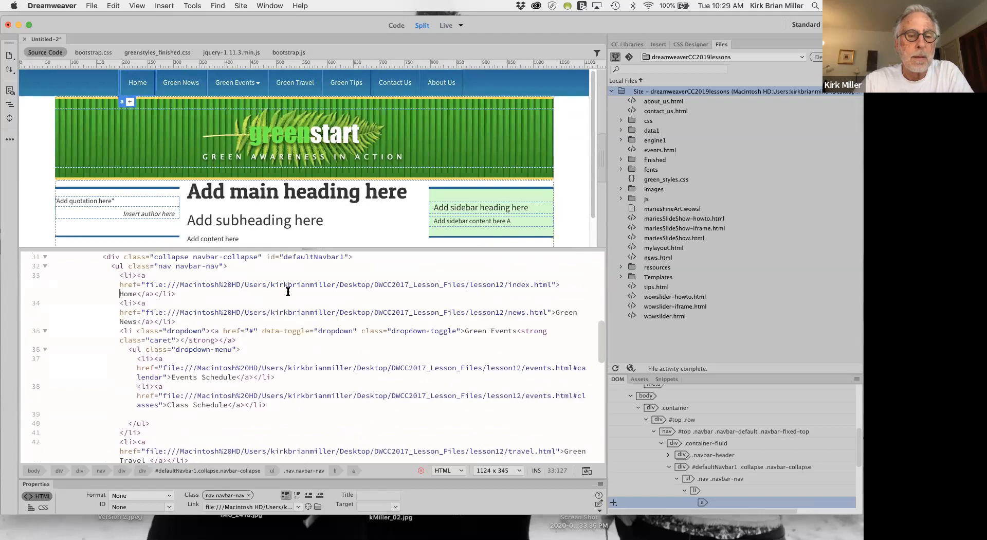
scroll(288, 292, "up", 5)
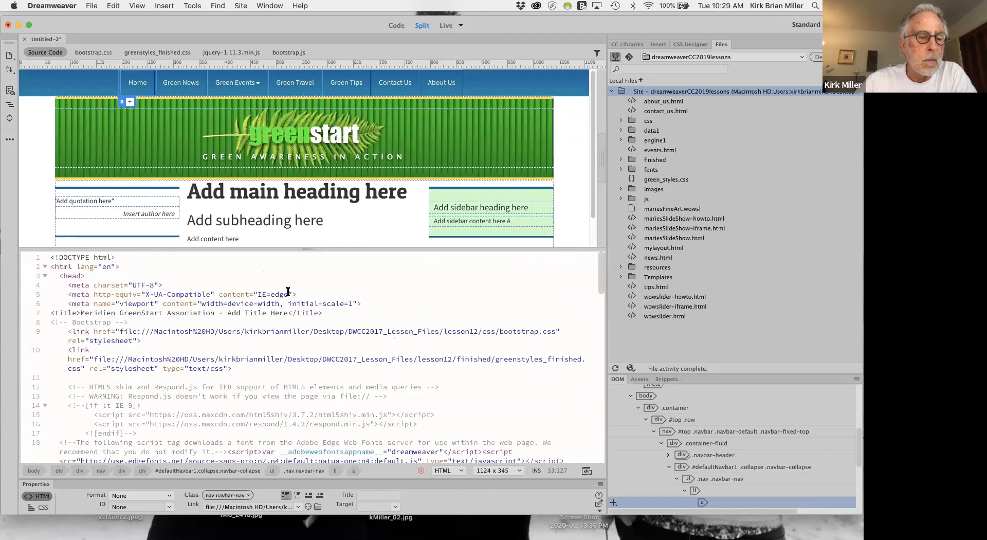
scroll(288, 292, "down", 1)
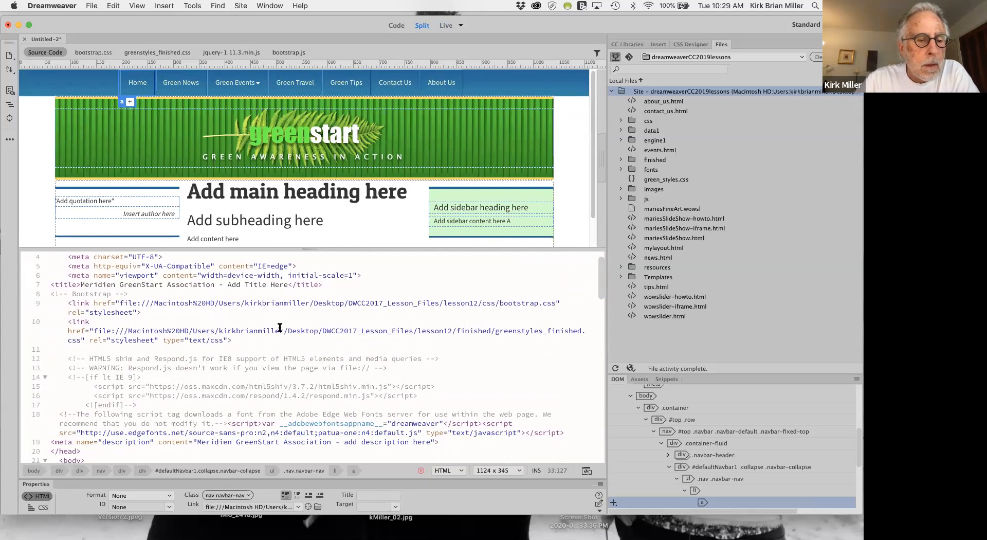
scroll(280, 329, "down", 1)
scroll(280, 329, "up", 3)
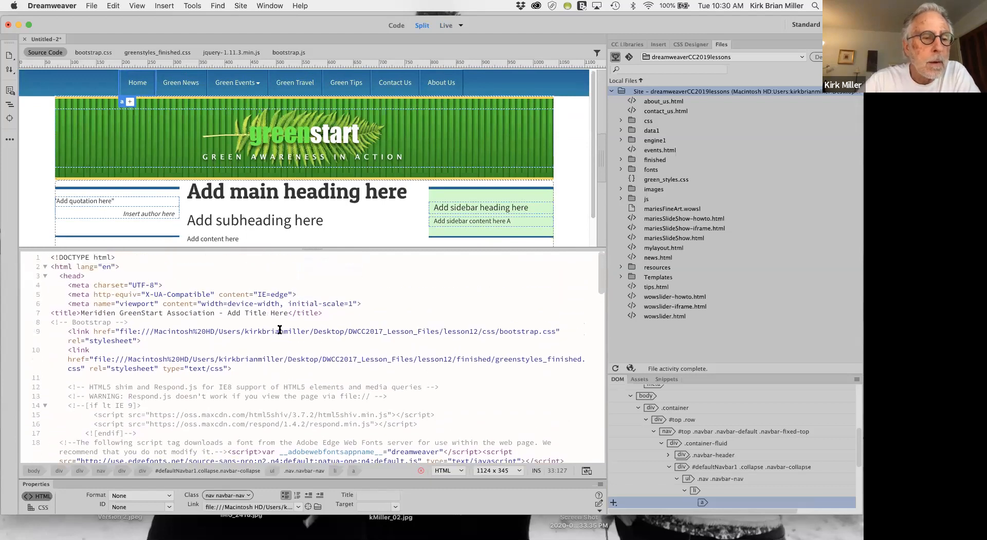
scroll(280, 329, "down", 3)
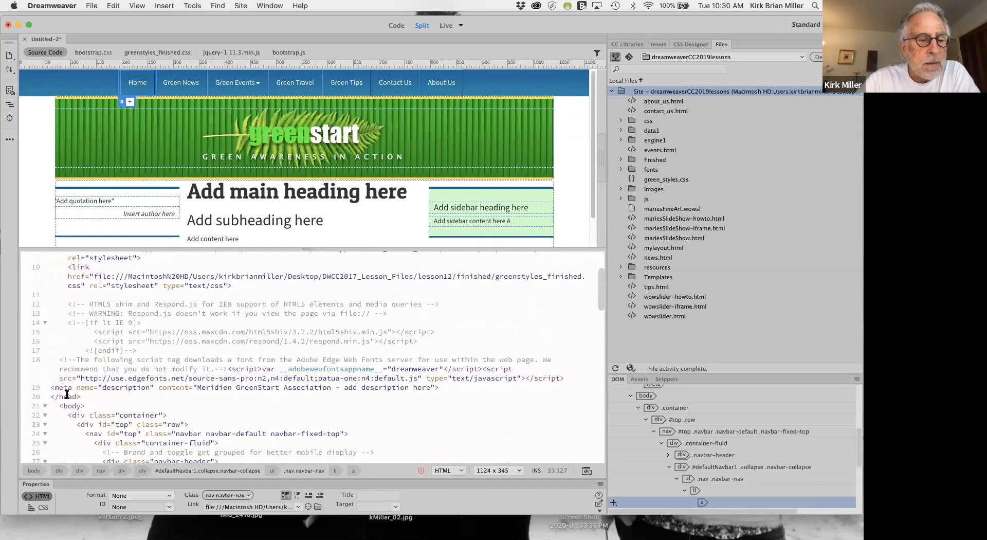
left_click(443, 387)
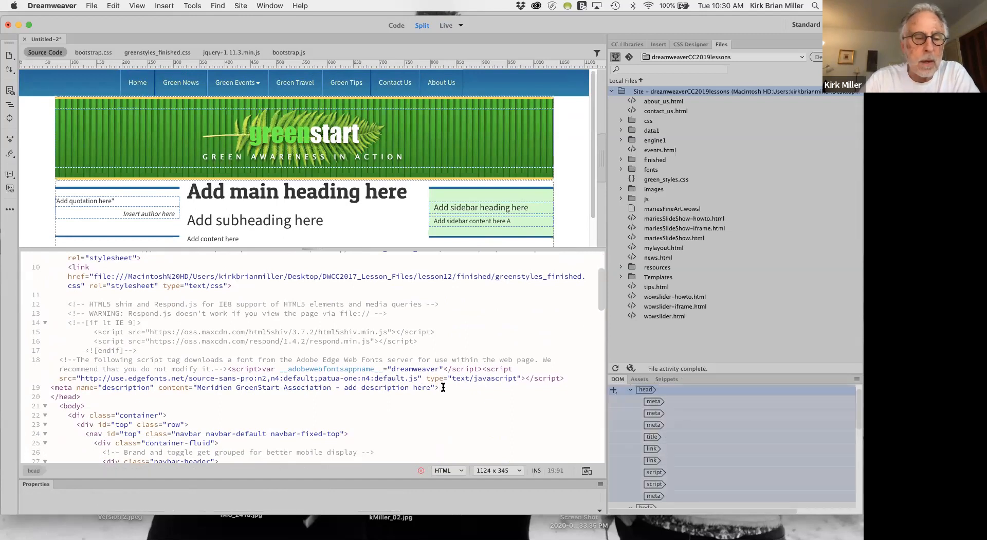
key("Return")
key("Return")
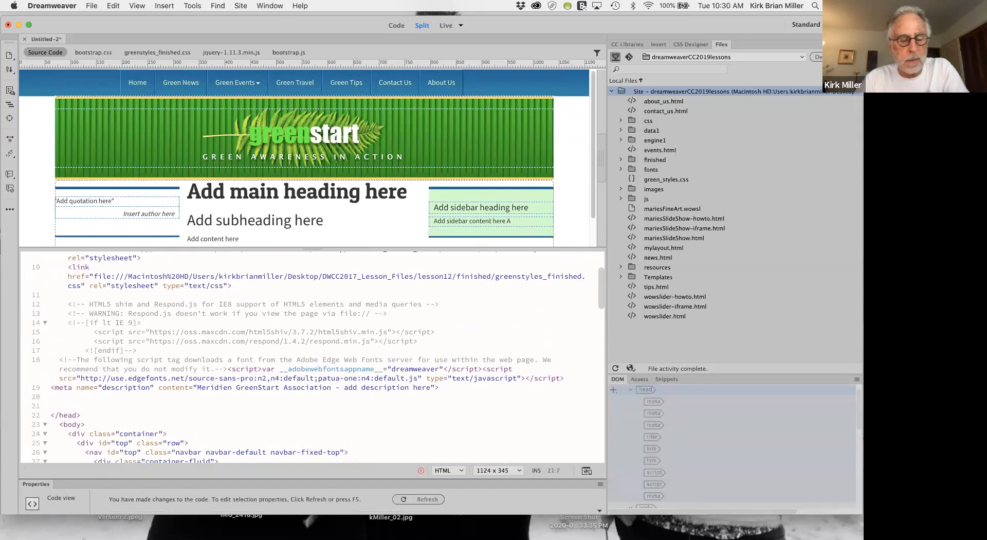
type("<!-- Start WOWSlider.com HEAD section --> <link rel=\"stylesheet\" type=\"text/css\" href=\"engine1/style.css\" /> <script type=\"text/javascript\" src=\"engine1/jquery.js\"></script> <!-- End WOWSlider.com HEAD section -->")
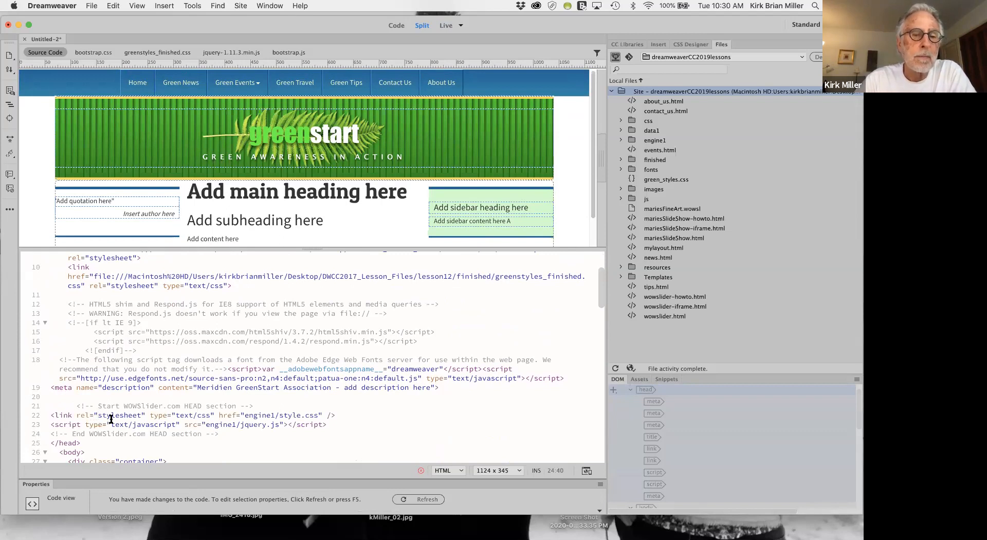
Return to the slider instructions in Safari and copy the full WOWSlider BODY section code.
scroll(349, 206, "down", 2)
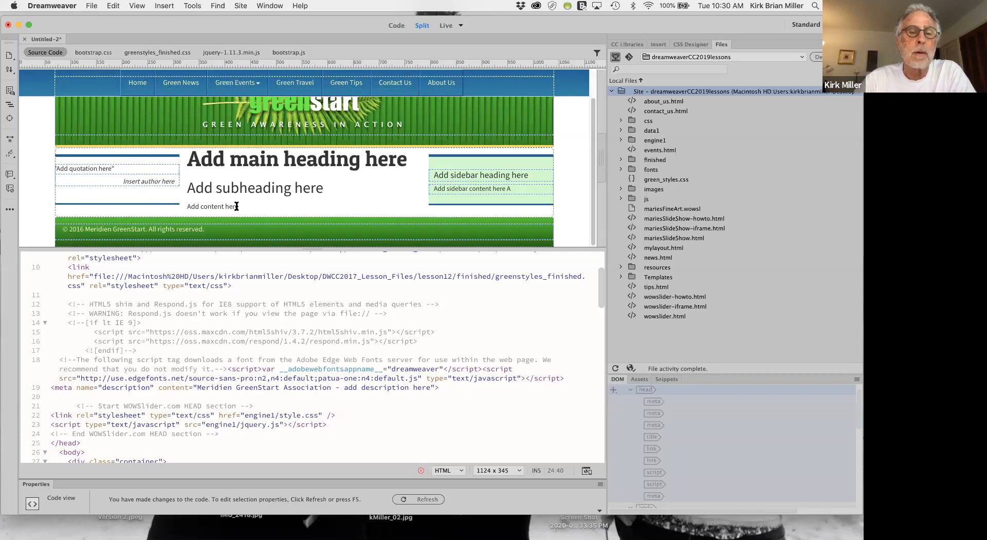
key("ctrl+Left")
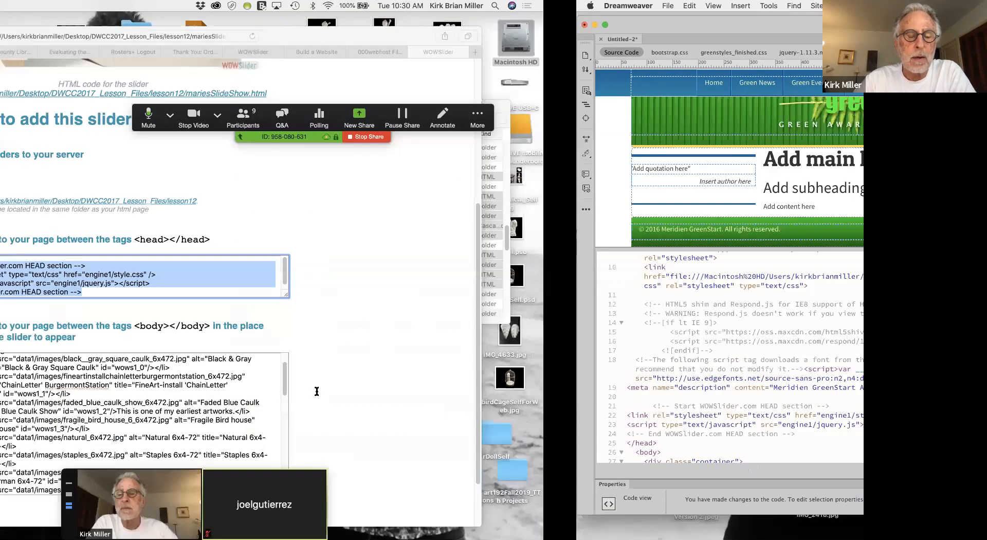
left_click(316, 391)
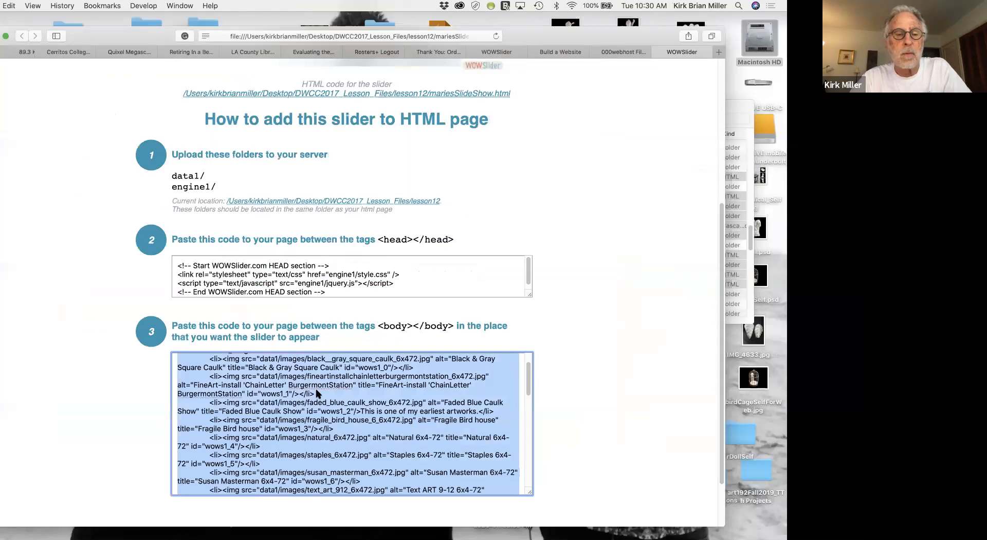
Switch to Dreamweaver and paste the WOWSlider BODY section code after the "Add content here" paragraph, just before the closing article tag.
key("ctrl+Right")
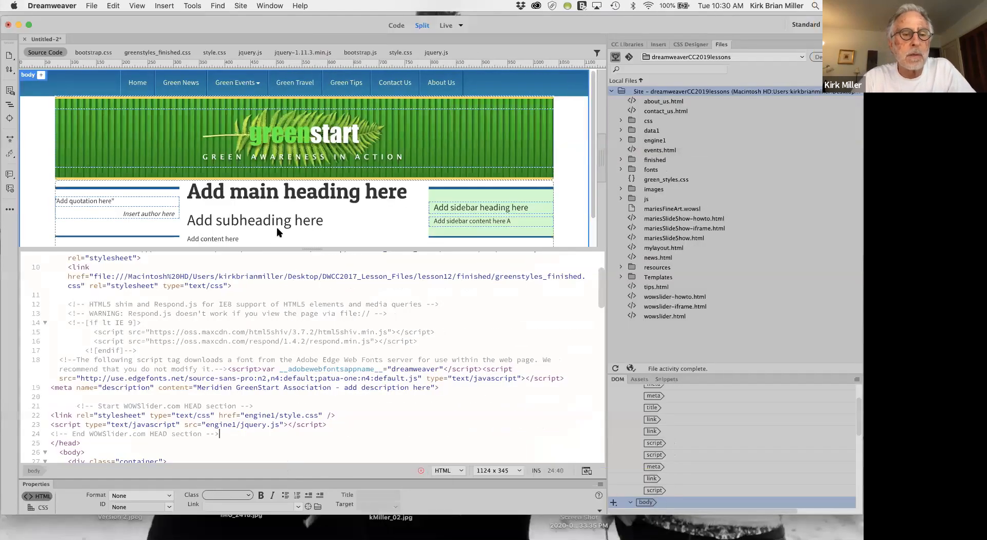
left_click(242, 237)
left_click(236, 238)
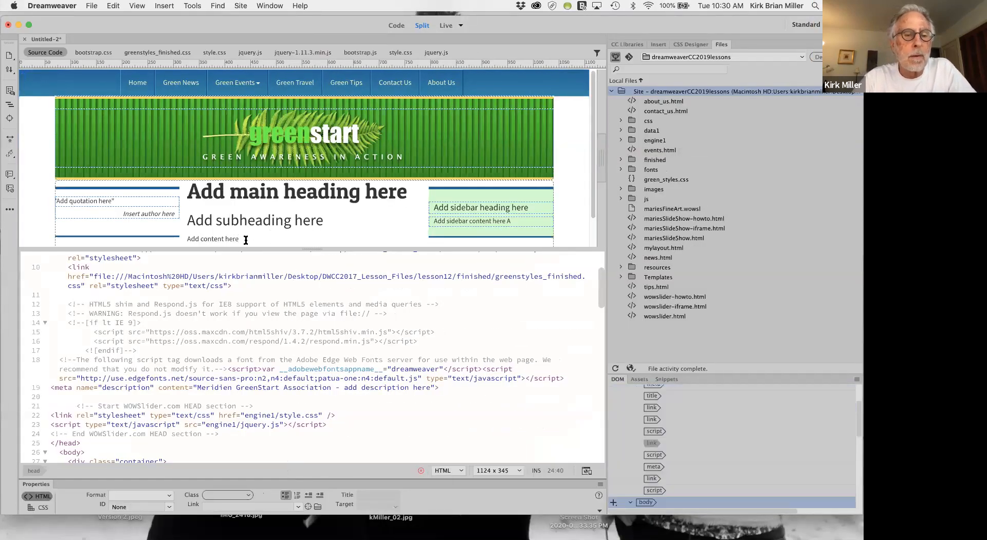
left_click(238, 238)
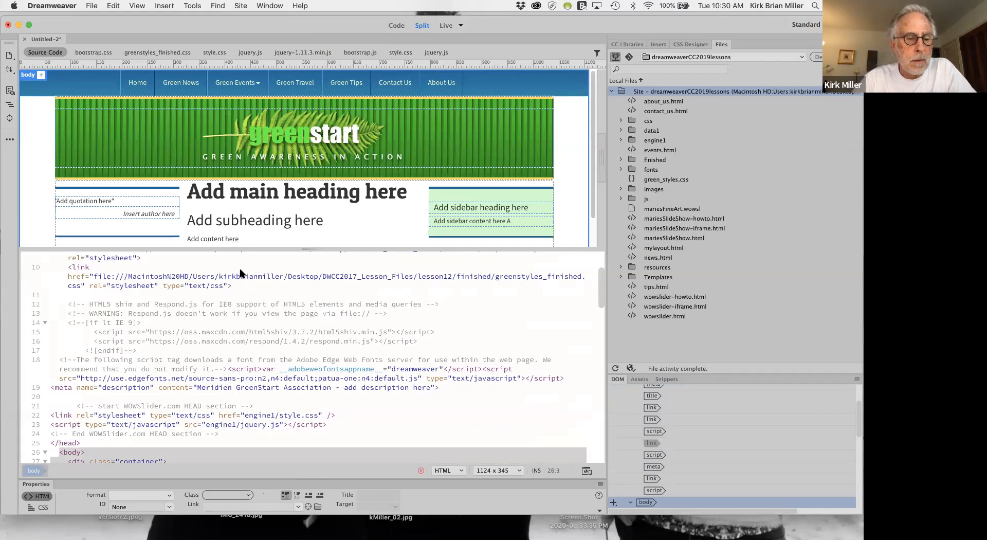
scroll(264, 417, "down", 2)
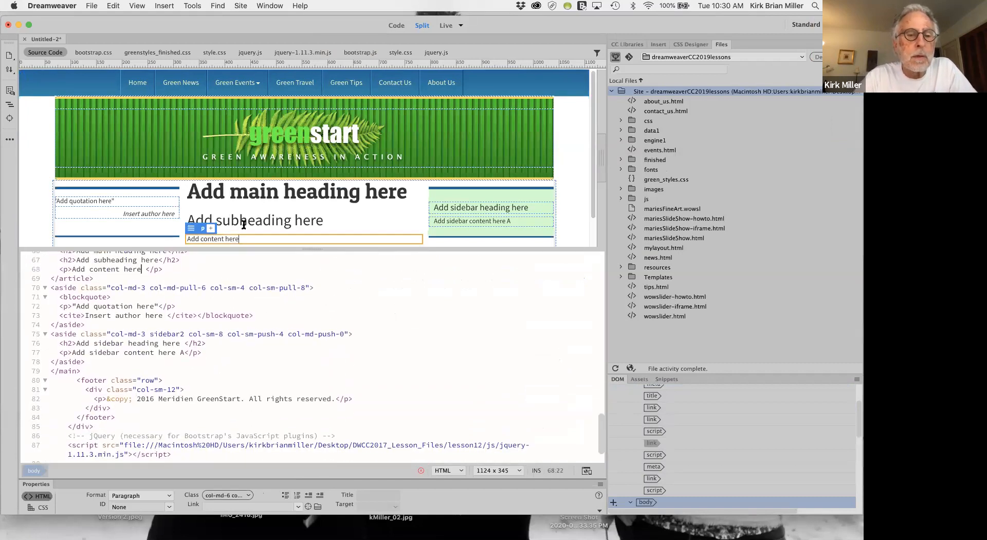
left_click_drag(243, 238, 186, 288)
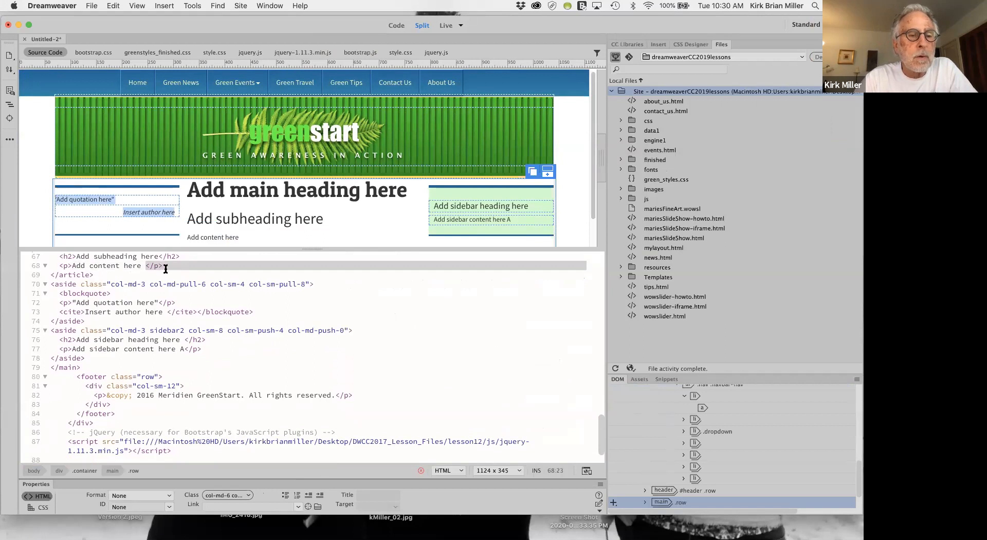
left_click(165, 268)
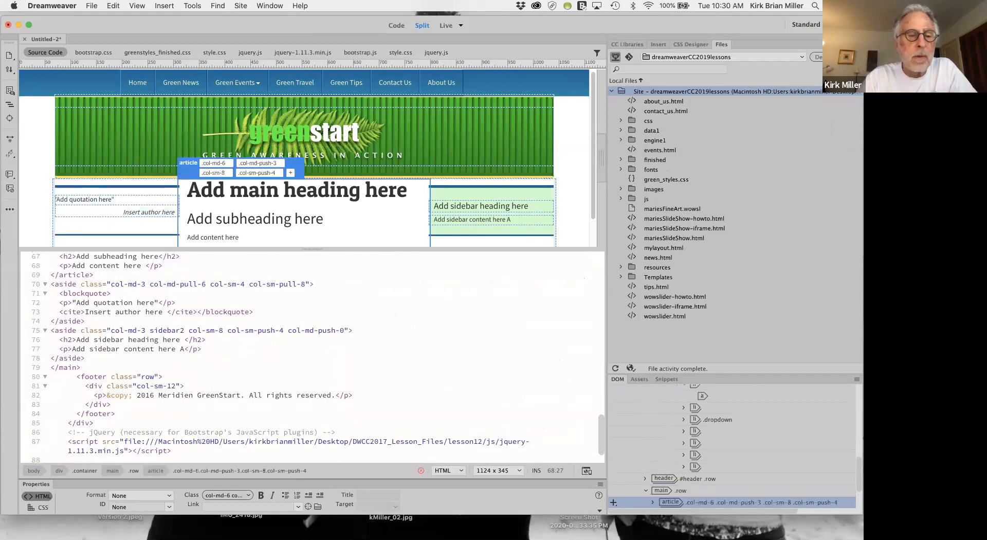
key("Return")
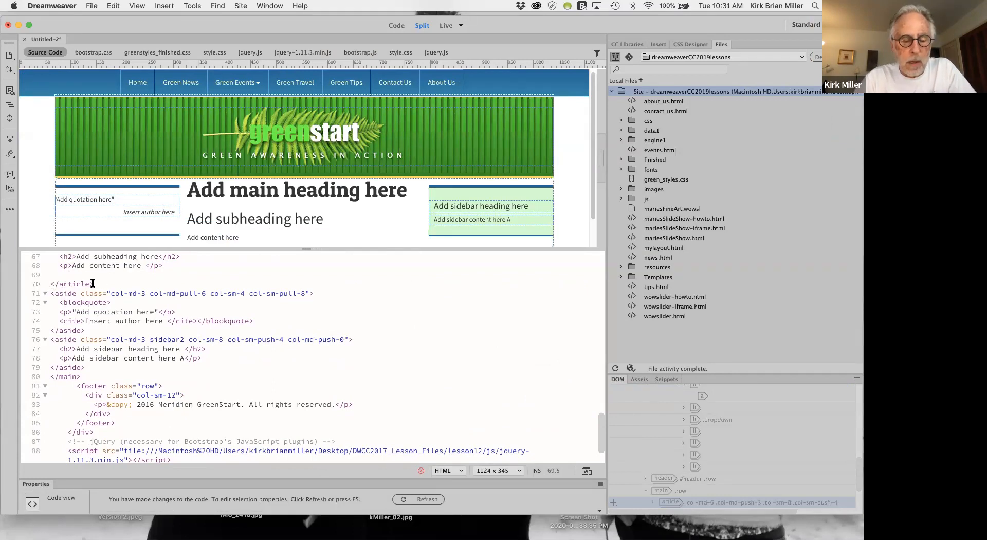
key("cmd+v")
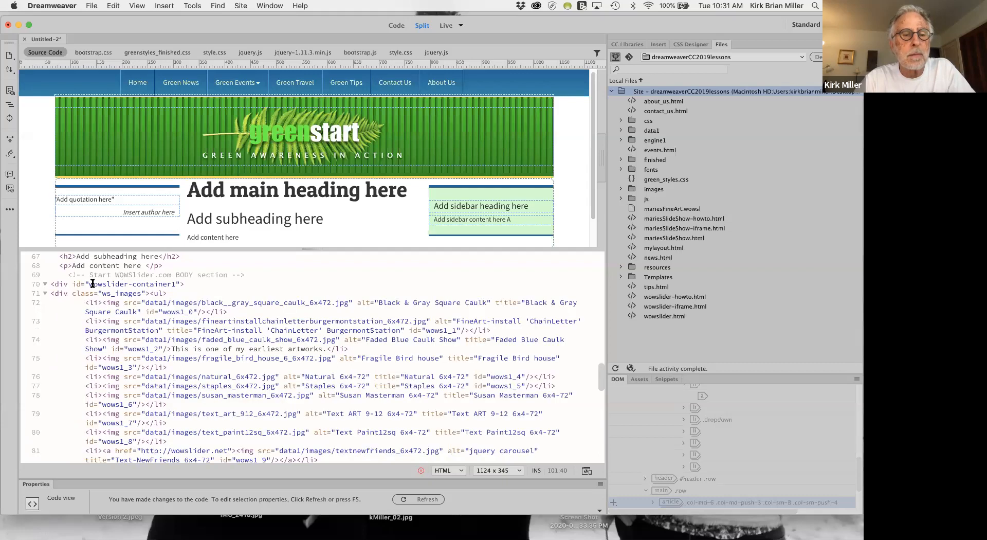
Enlarge the live preview until the code area is collapsed and examine the embedded slideshow below the page content.
scroll(368, 211, "down", 3)
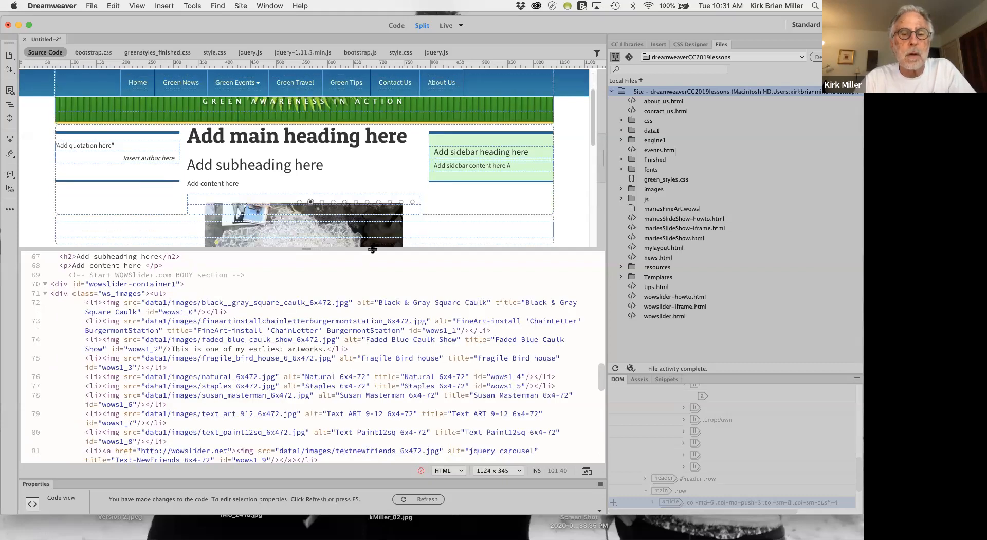
left_click_drag(373, 249, 366, 359)
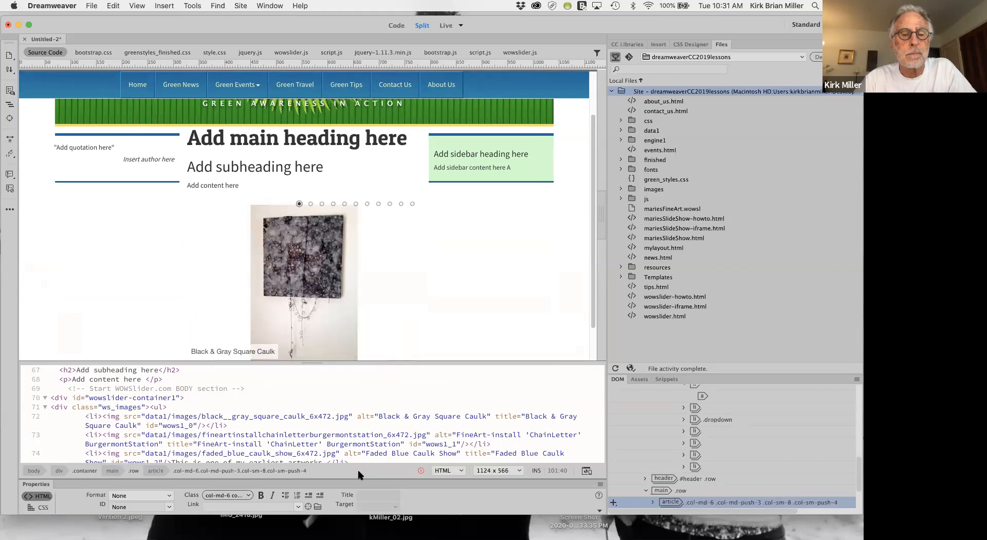
left_click_drag(359, 475, 359, 494)
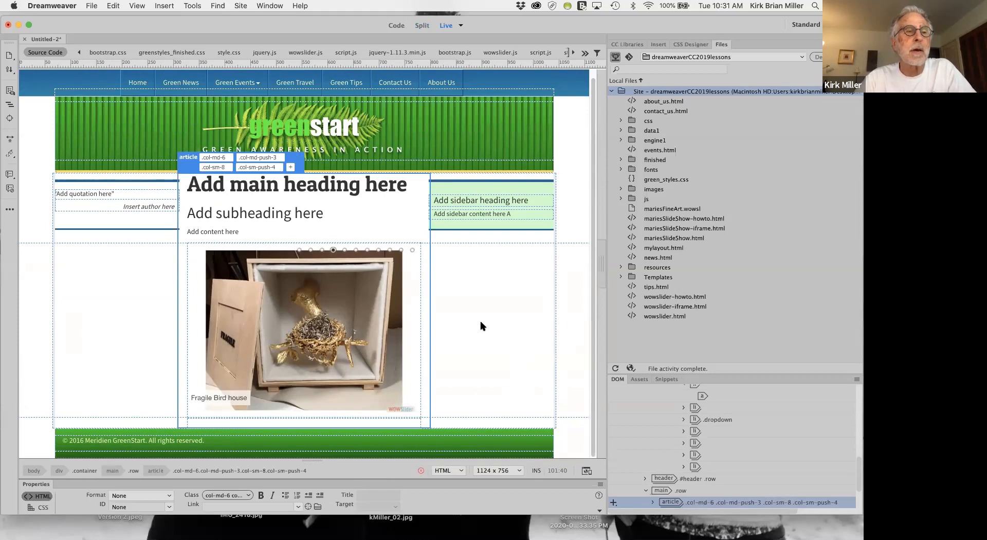
Save the page as index.html in the lesson12 folder.
left_click(90, 5)
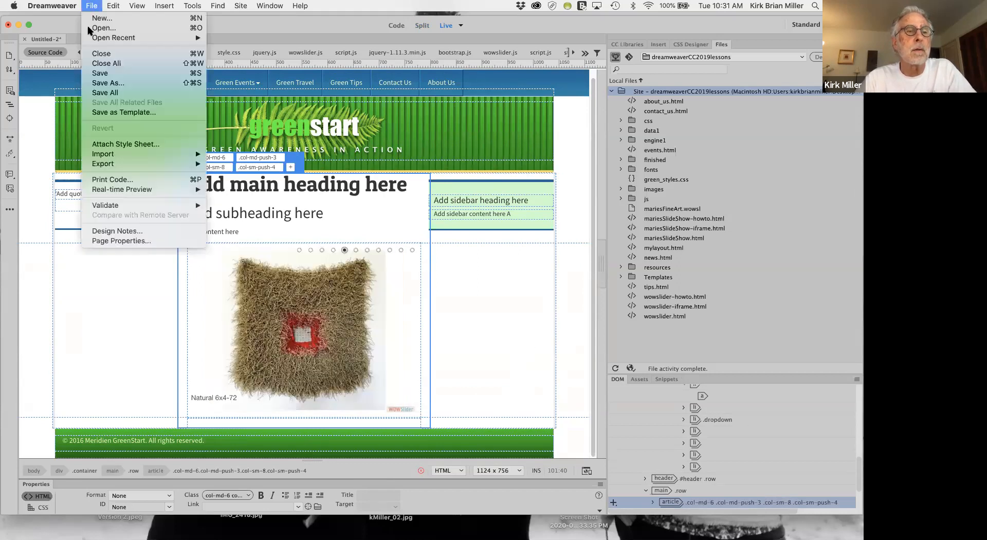
left_click(106, 84)
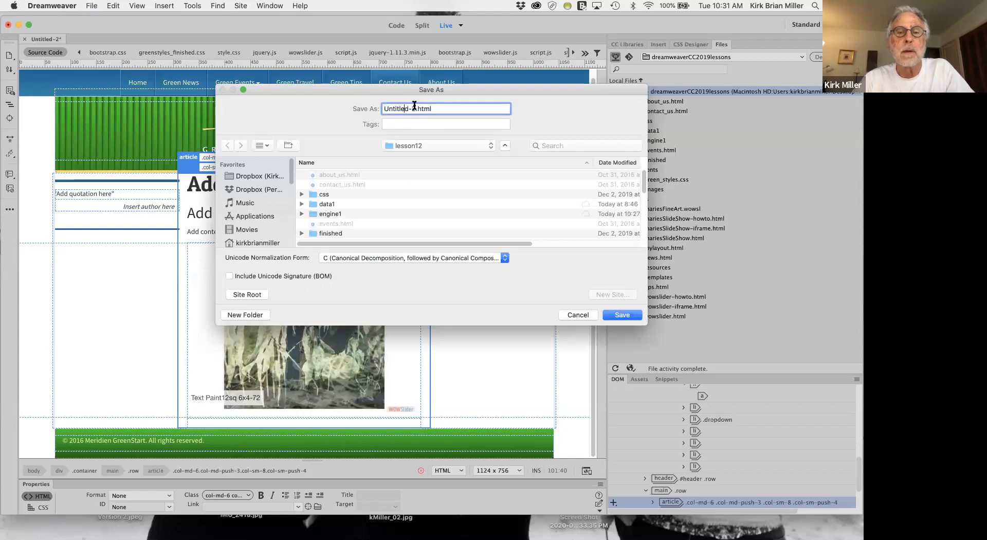
left_click_drag(414, 110, 380, 105)
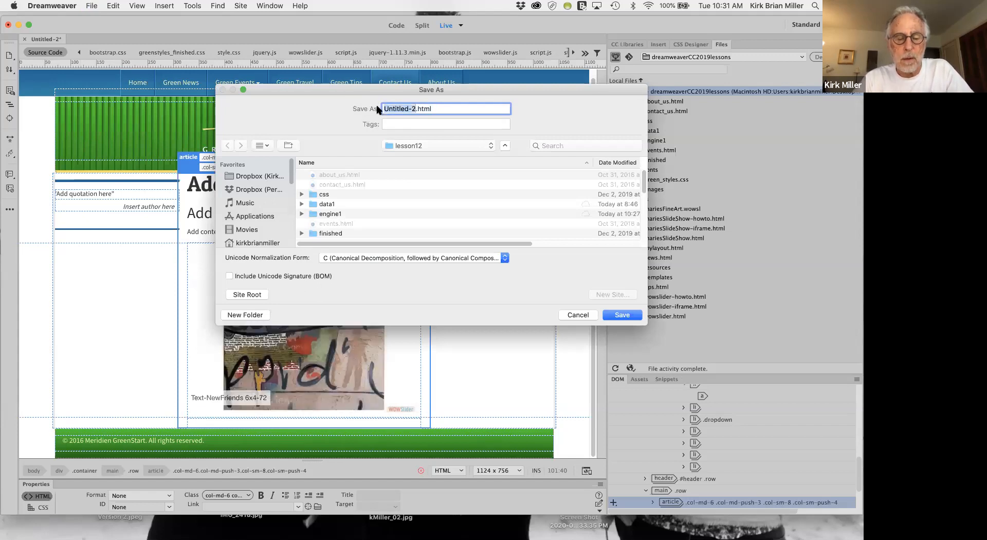
type("index")
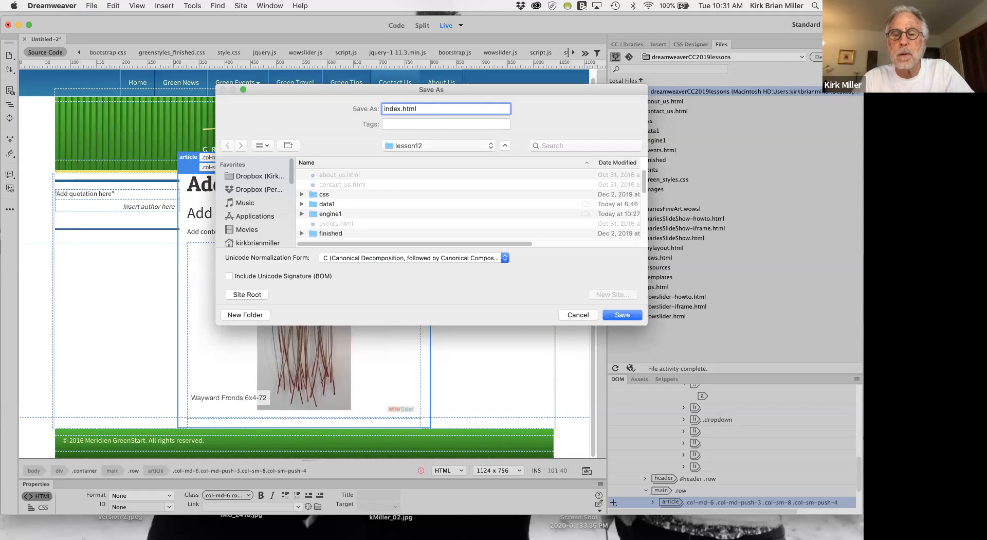
key("Return")
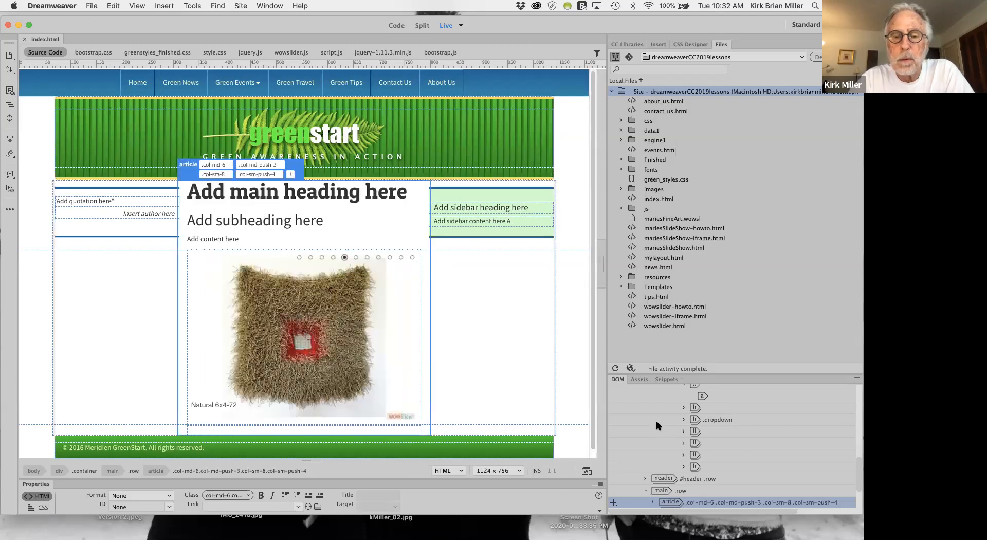
Switch to 000webhost in Chrome, dismiss the Hostinger offer and open the public_html folder in the art196fall2019 site's File Manager.
key("super+Tab")
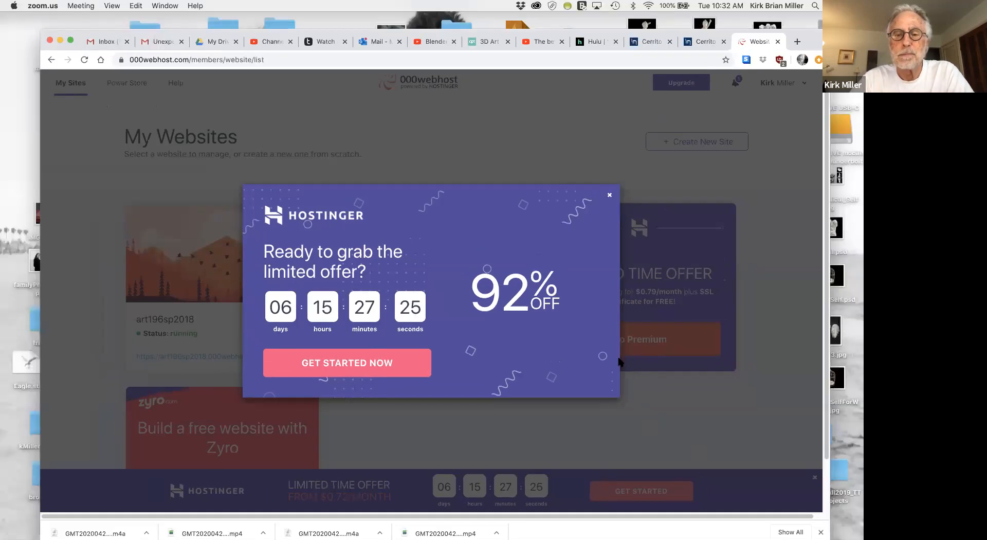
left_click(610, 196)
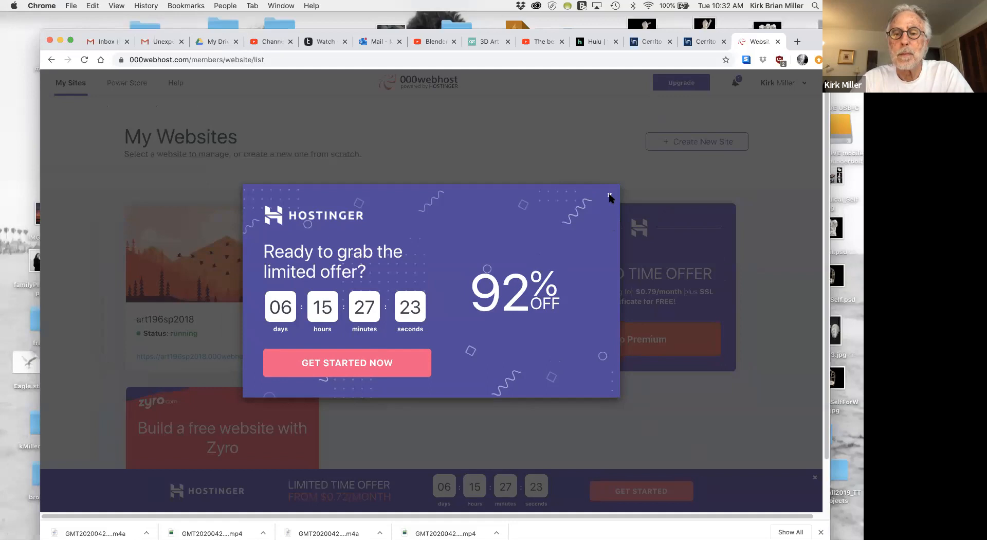
left_click(609, 195)
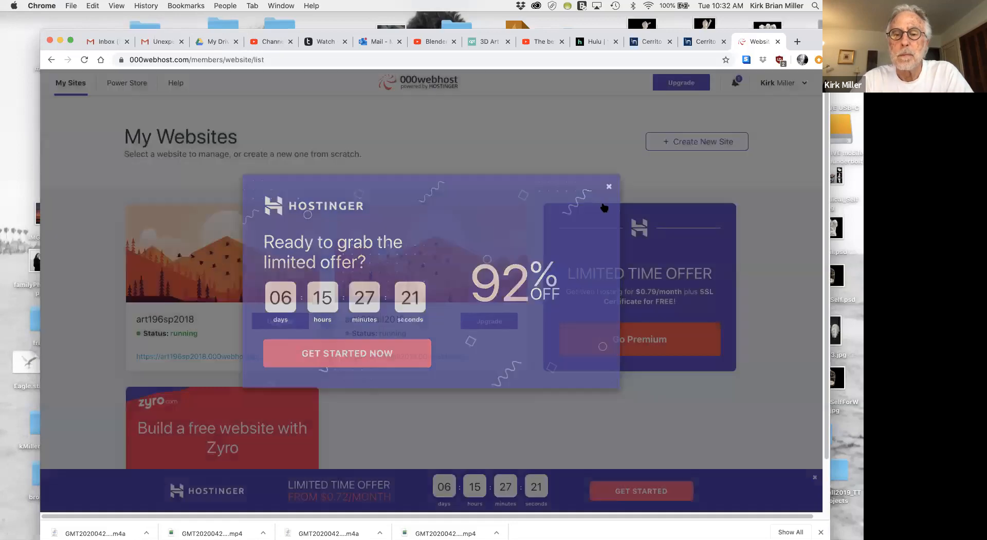
mouse_move(451, 325)
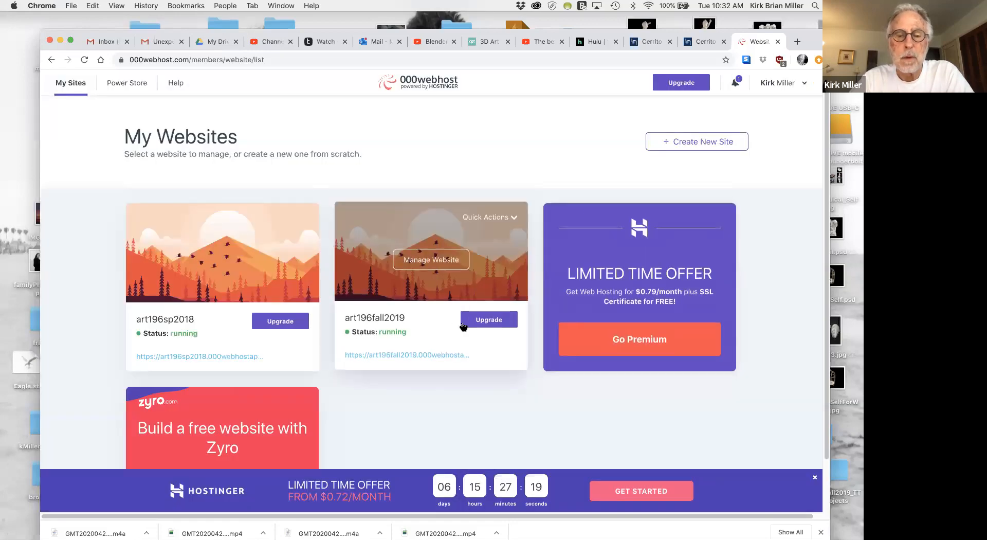
left_click(445, 264)
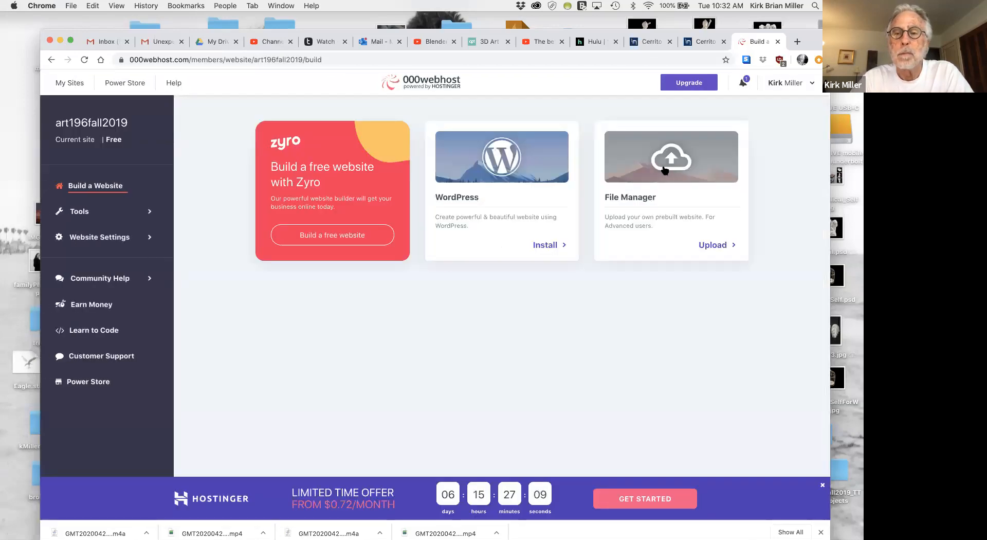
left_click(668, 164)
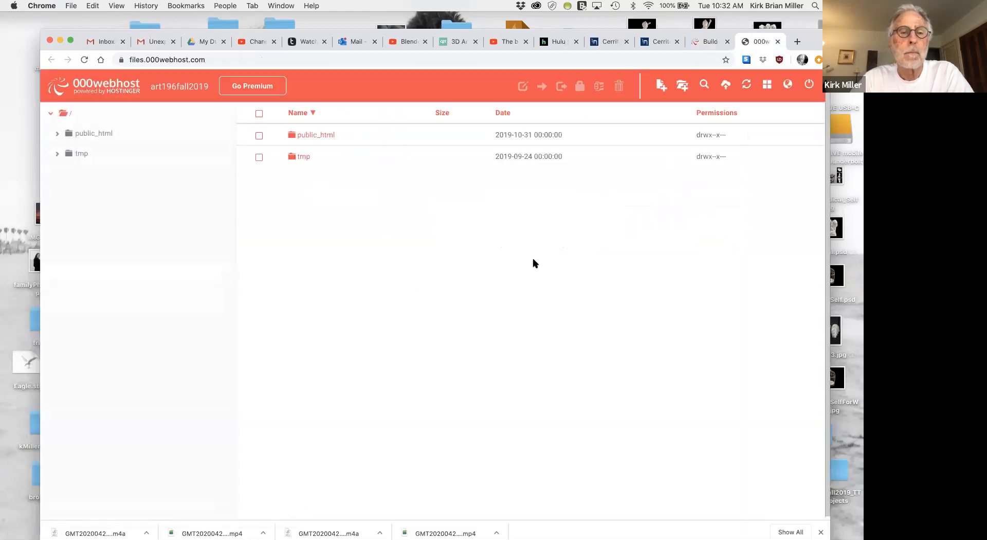
double_click(293, 136)
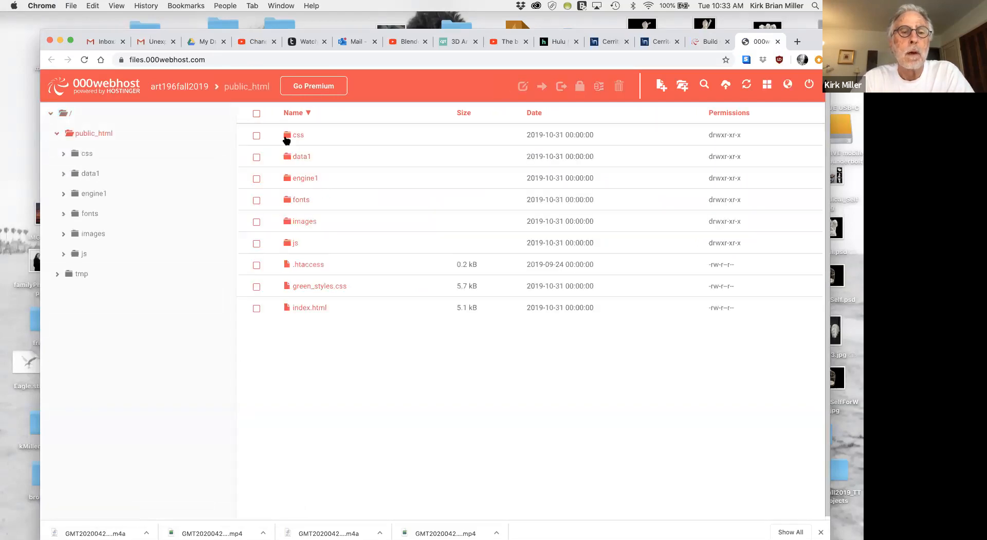
Delete the css, data1, engine1, fonts, images and js folders plus green_styles.css and index.html from public_html, keeping .htaccess.
left_click(256, 135)
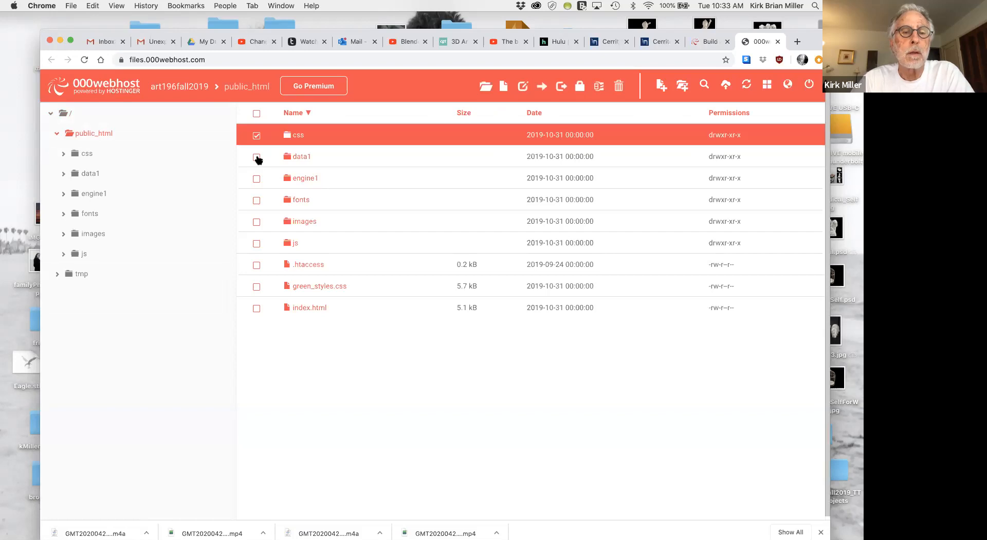
left_click(256, 157)
left_click(256, 179)
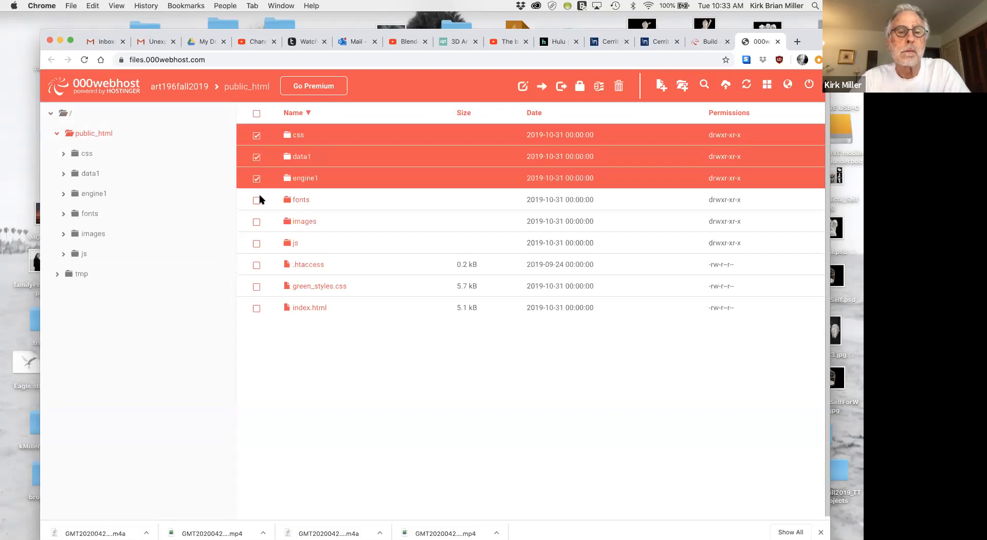
left_click(257, 201)
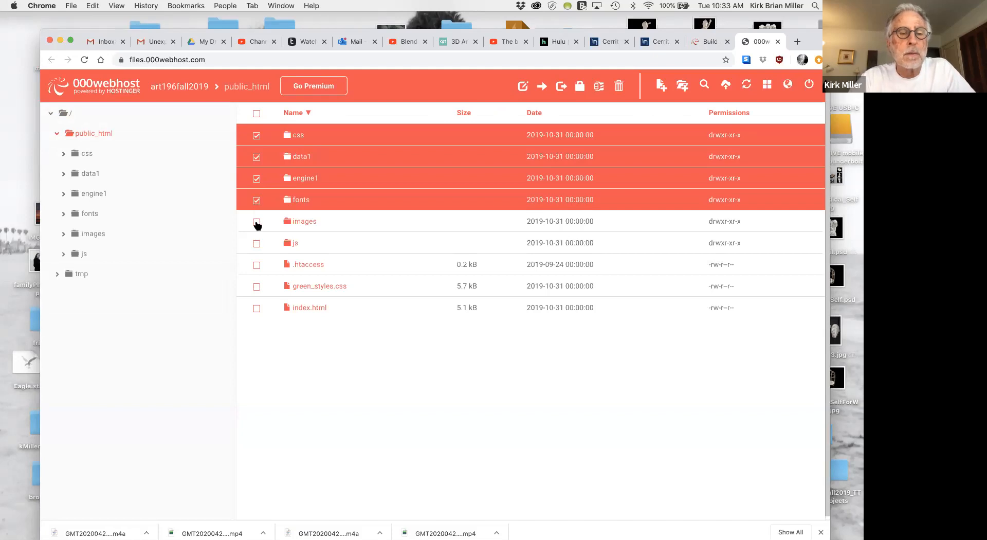
left_click(257, 222)
left_click(256, 246)
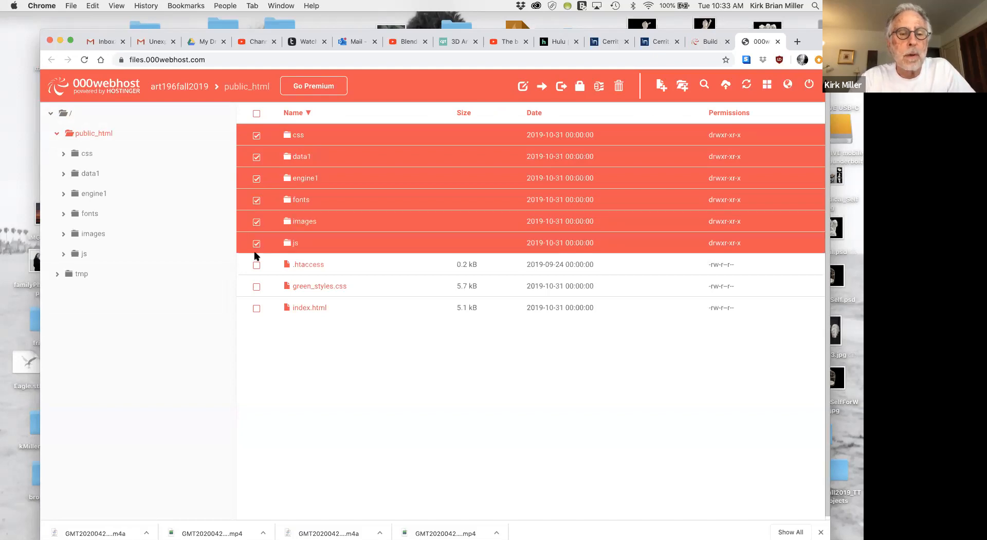
left_click(256, 287)
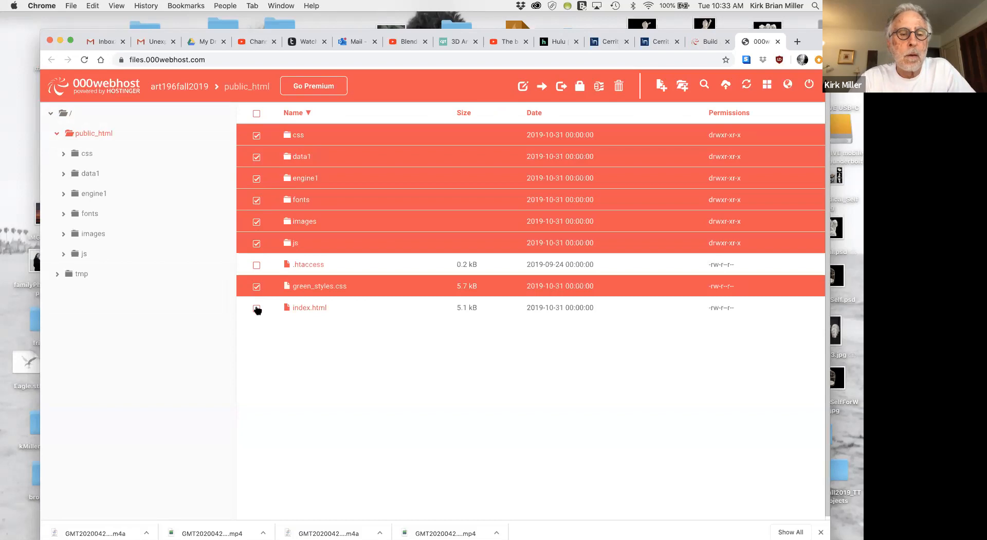
left_click(256, 308)
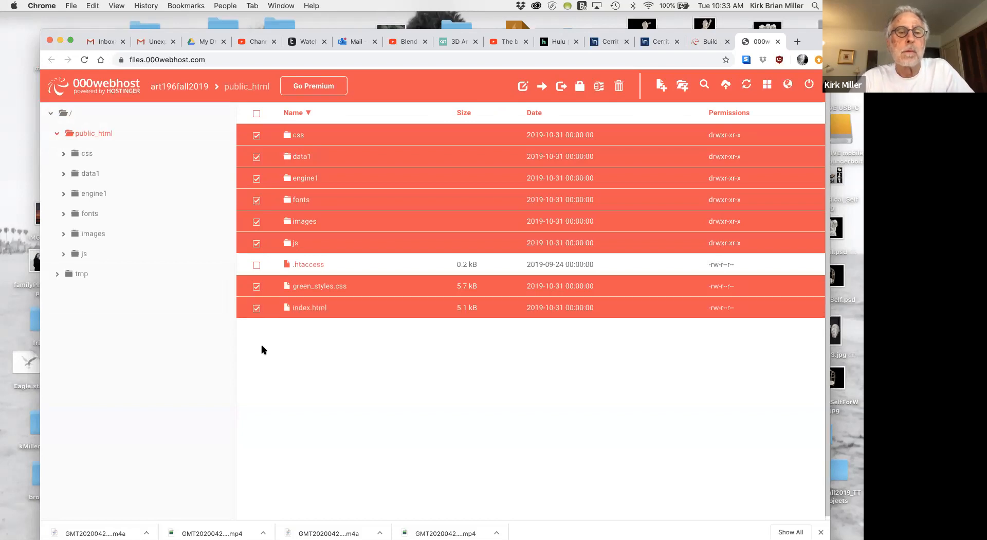
left_click(619, 86)
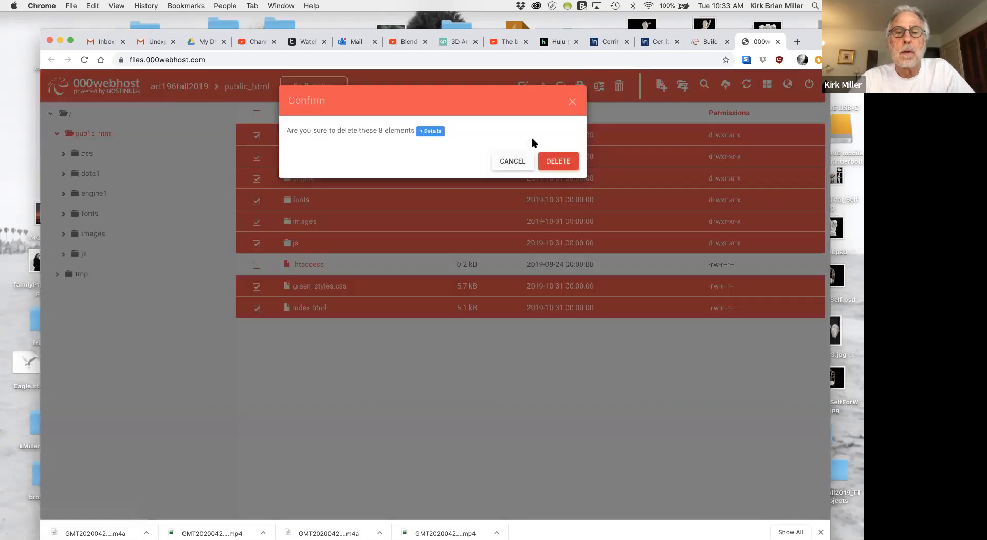
left_click(555, 163)
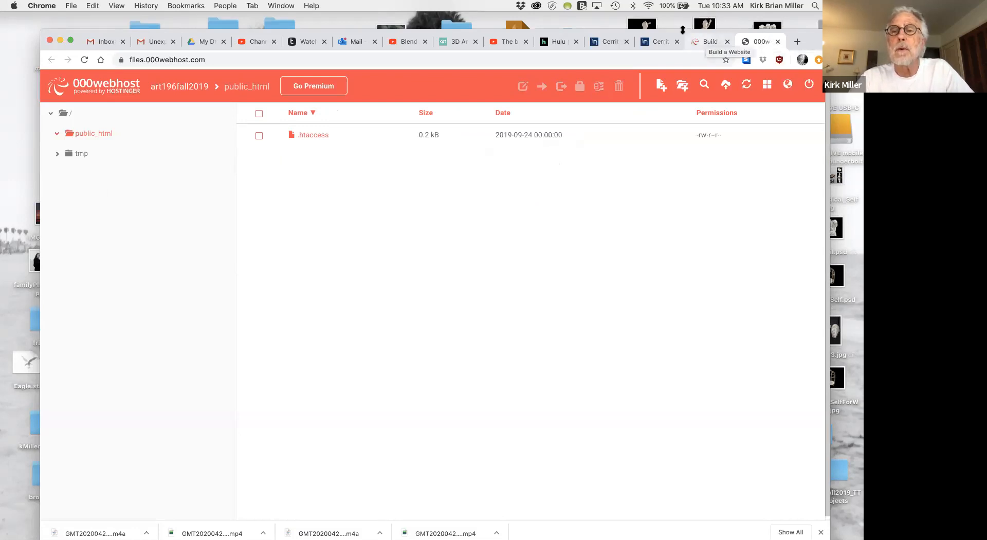
Close the Creative Cloud window and move the browser window down to expose the desktop folders.
left_click_drag(675, 34, 726, 185)
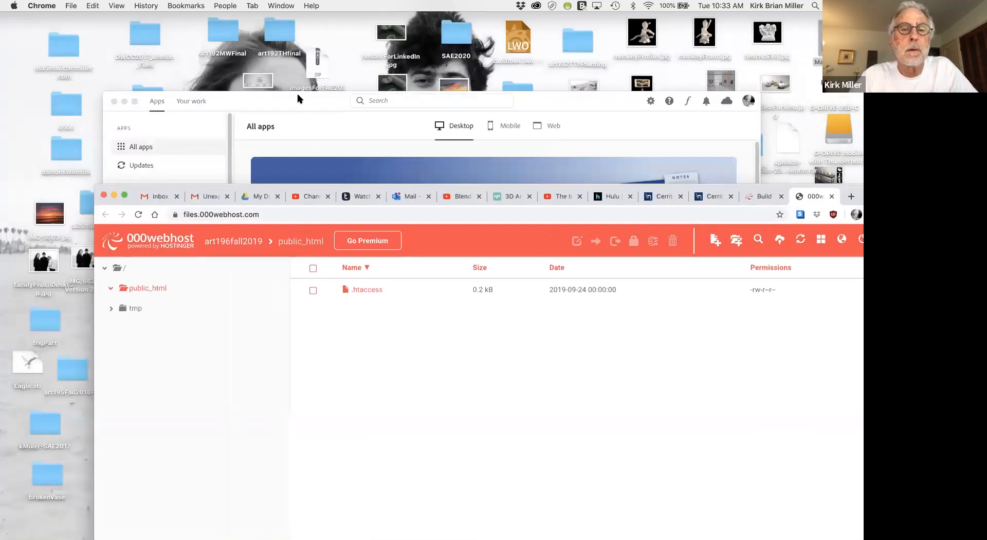
left_click(286, 99)
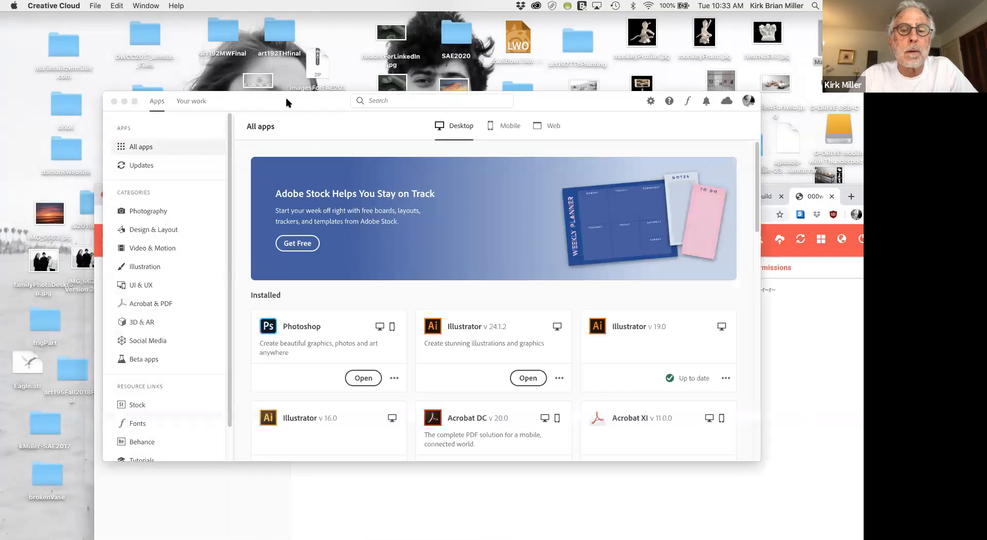
left_click(114, 102)
left_click_drag(220, 184, 116, 495)
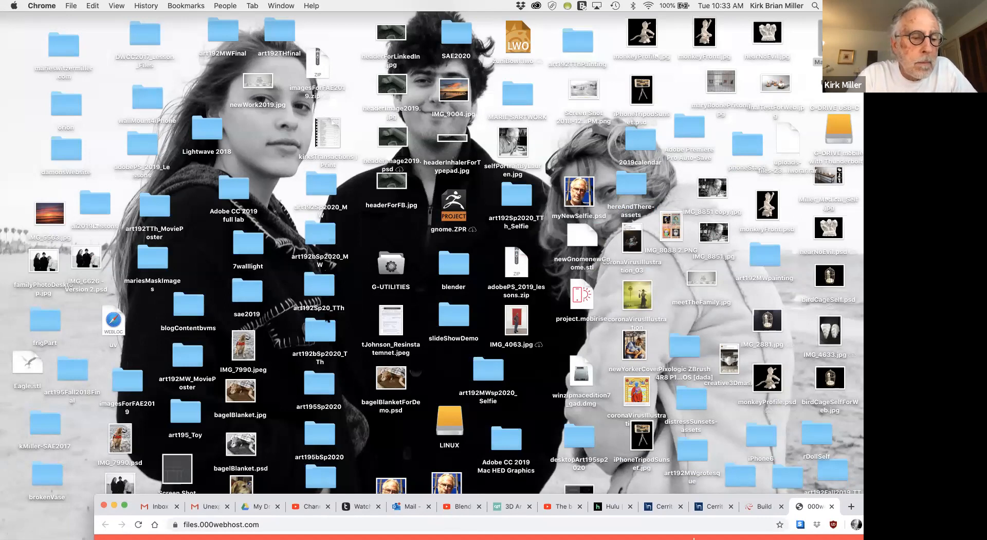
left_click(814, 6)
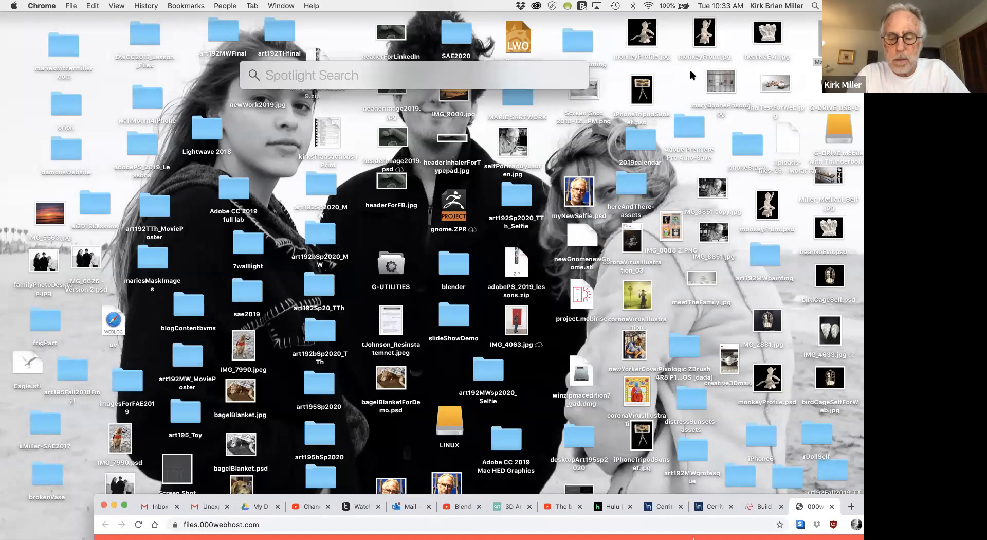
type("Dre")
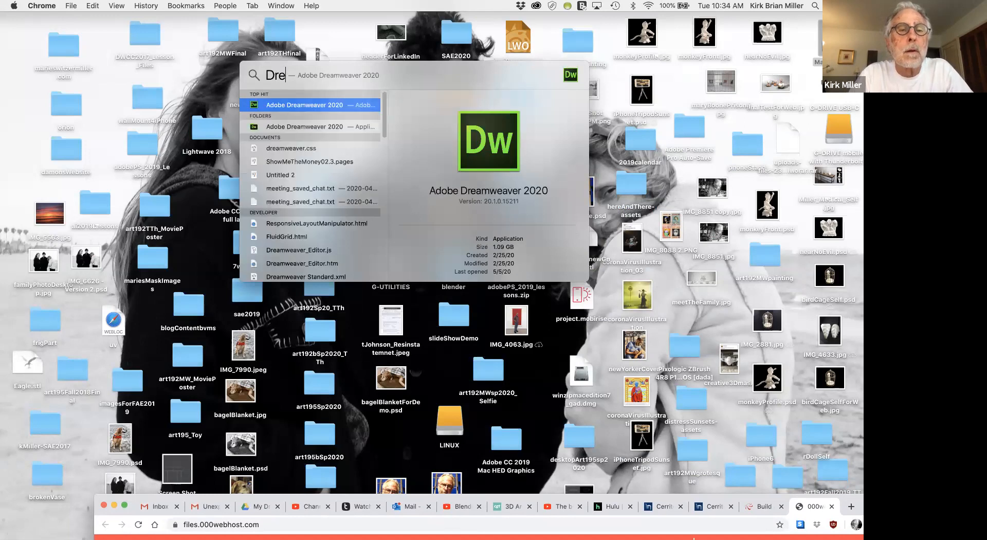
type("amw")
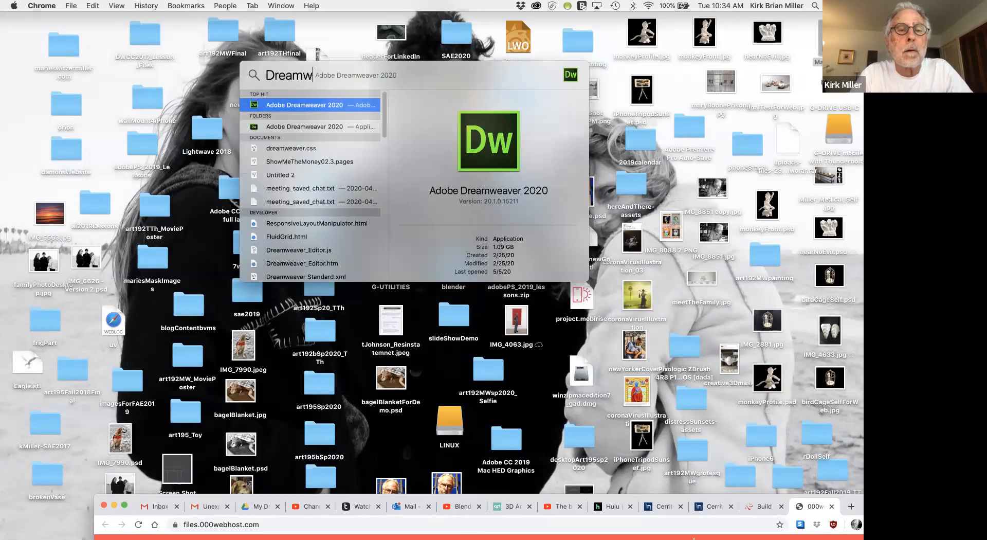
type("av")
key("BackSpace")
key("BackSpace")
type("e")
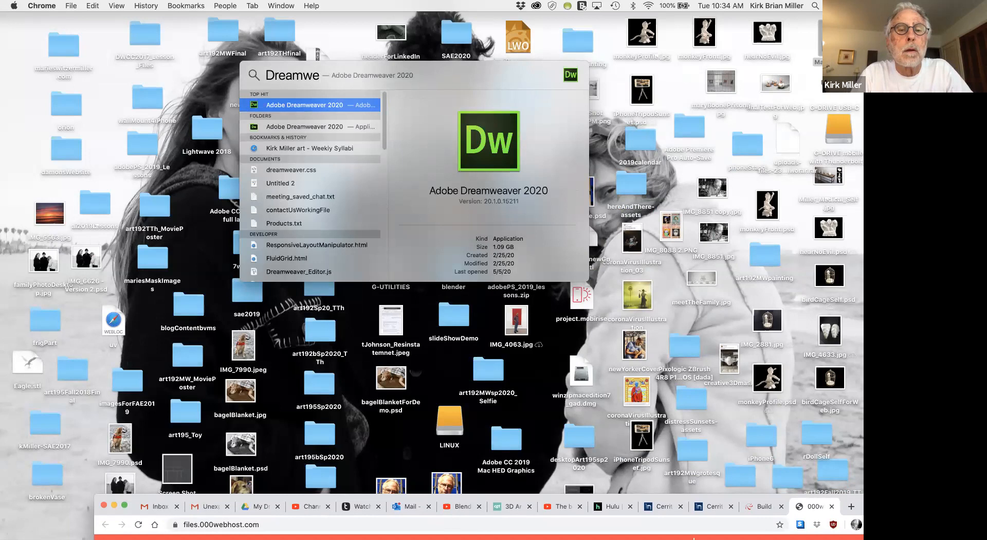
type("aver")
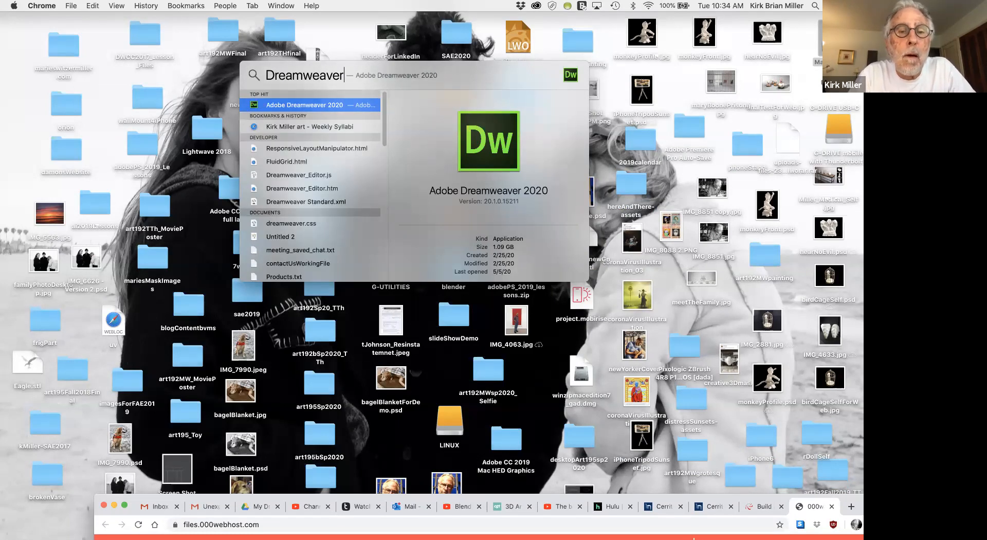
type("L")
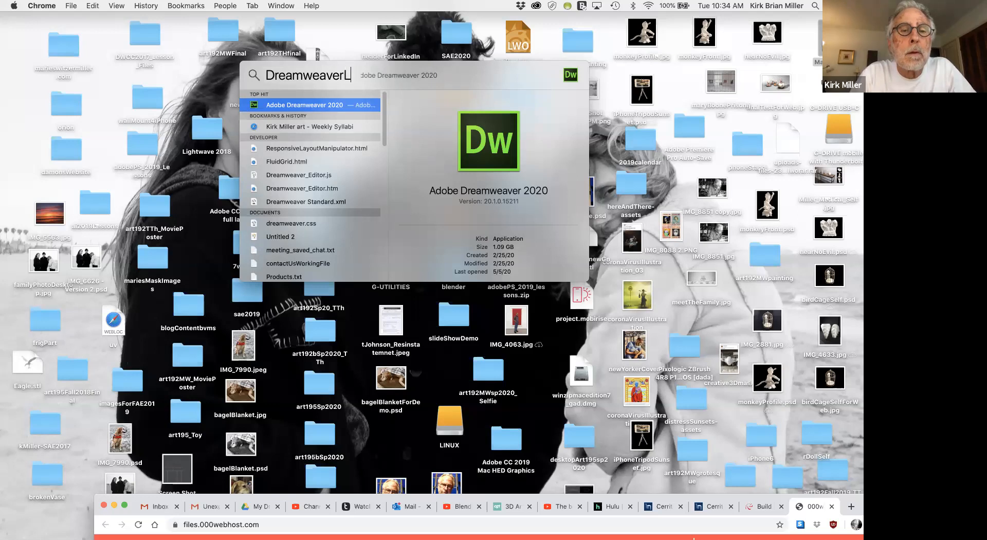
type("ss")
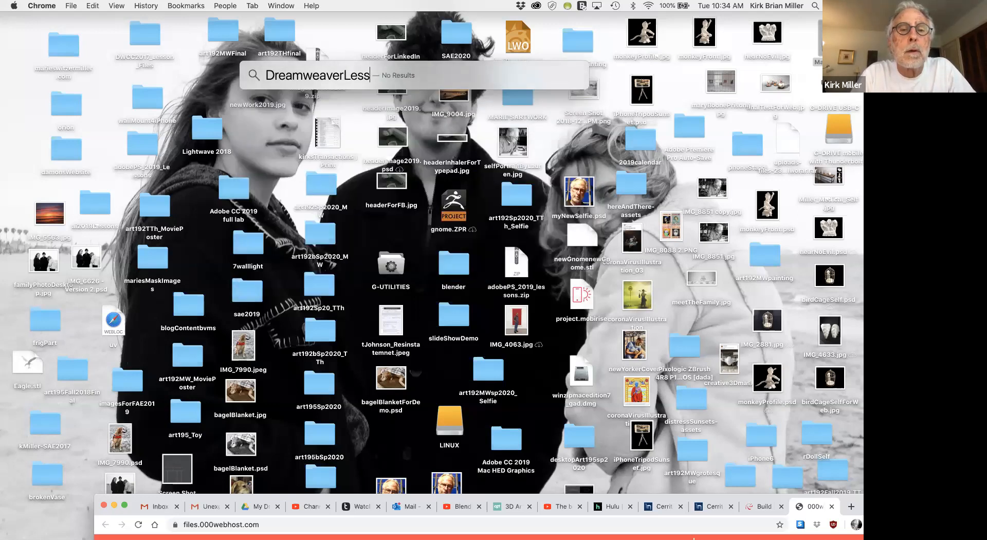
key("BackSpace")
key("BackSpace")
key("BackSpace")
key("BackSpace")
key("BackSpace")
key("BackSpace")
key("BackSpace")
key("BackSpace")
key("BackSpace")
key("BackSpace")
key("BackSpace")
key("BackSpace")
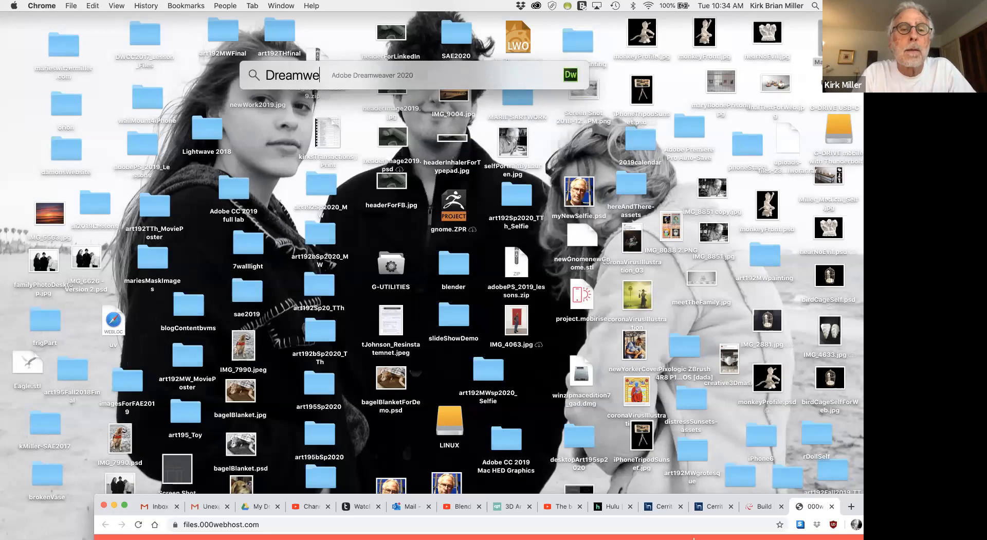
key("BackSpace")
key("BackSpace")
key("BackSpace")
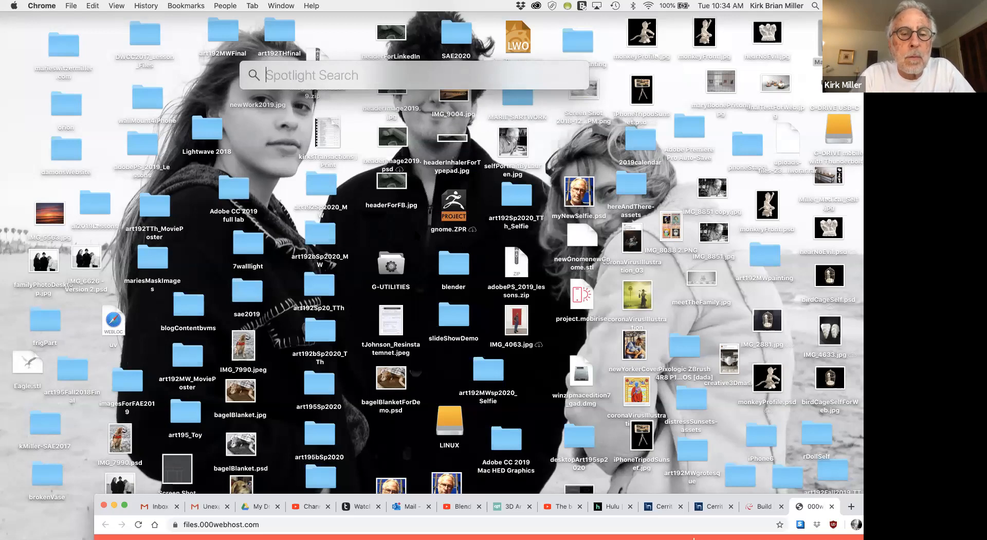
key("Escape")
Open the lesson12 folder in DWCC2017_Lesson_Files from the desktop and arrange its window above the 000webhost browser window.
left_click(833, 40)
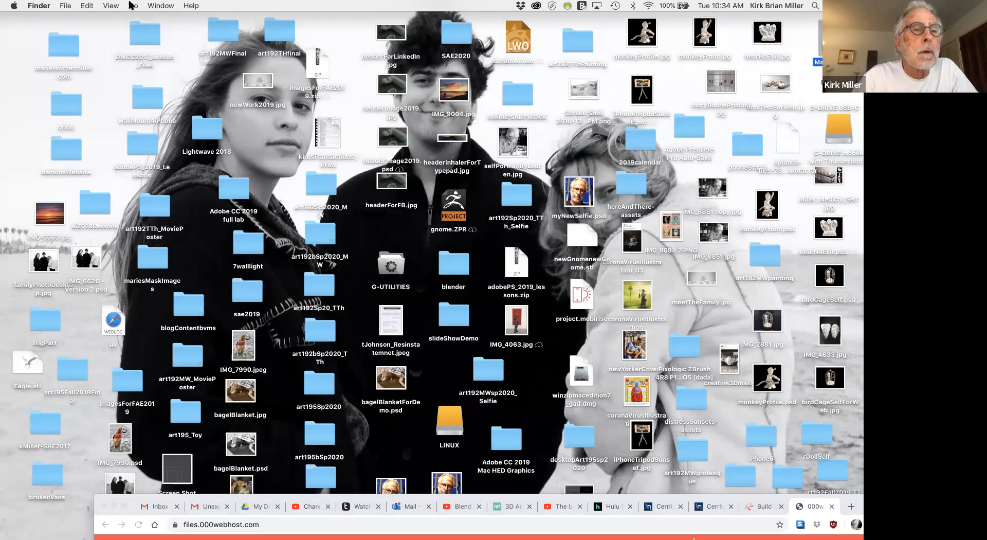
left_click(147, 37)
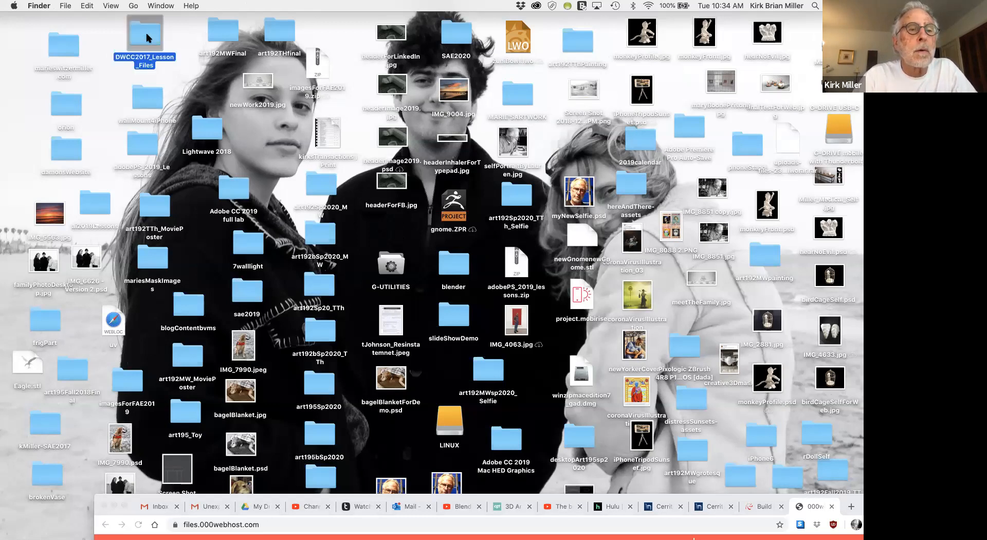
double_click(147, 37)
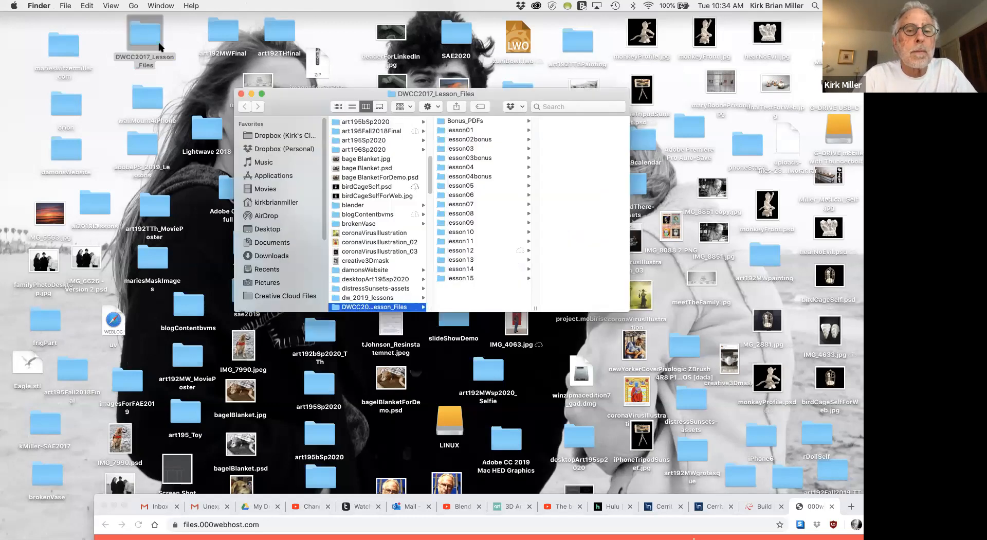
left_click(441, 251)
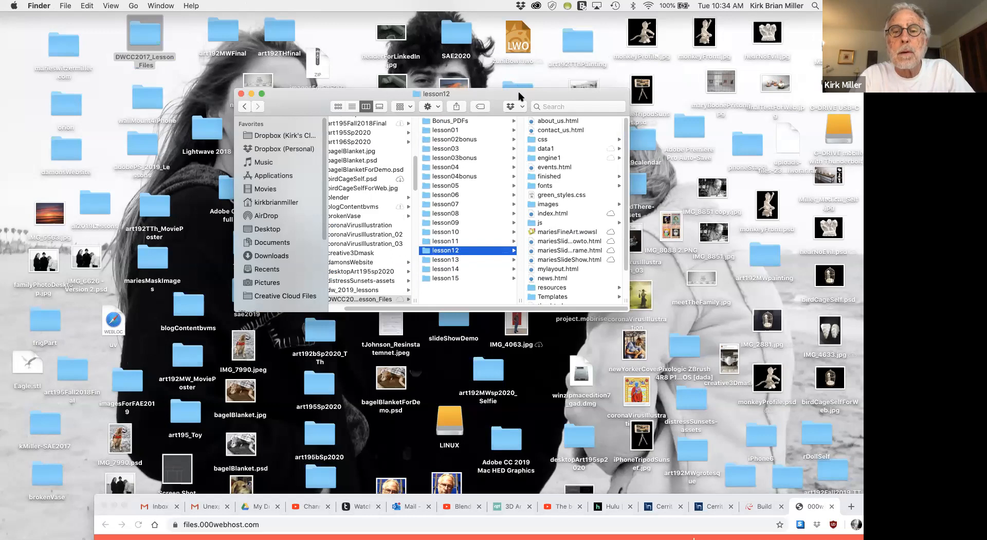
left_click_drag(516, 101, 345, 60)
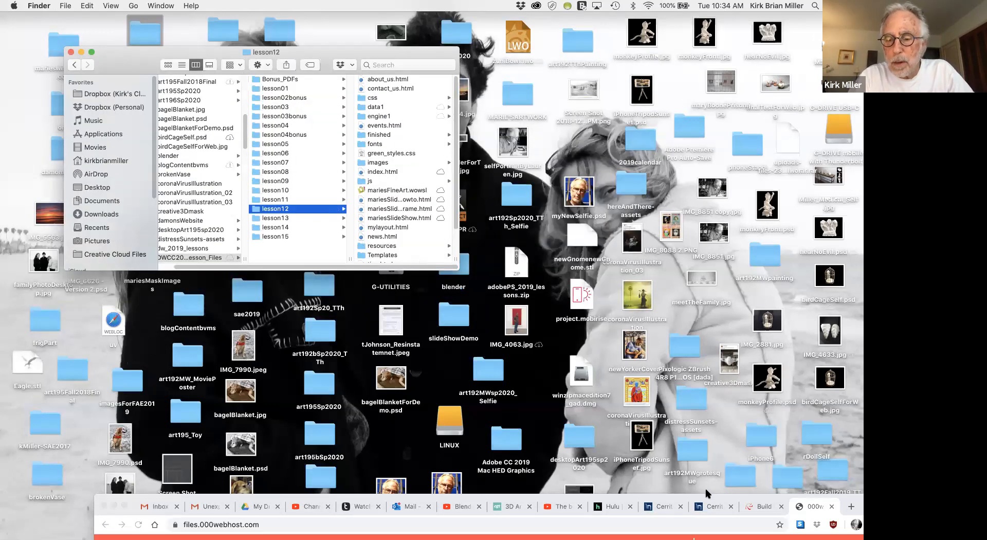
left_click_drag(705, 495, 682, 274)
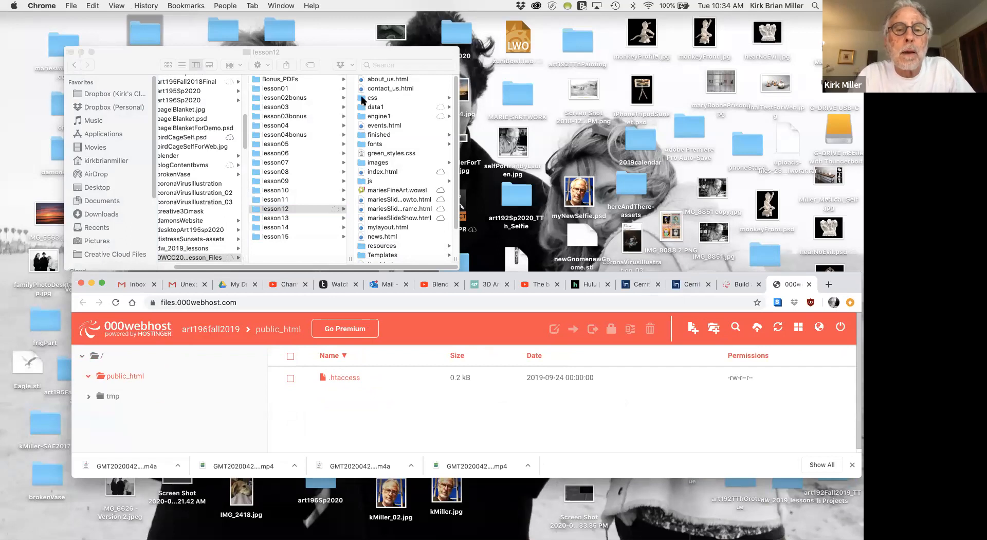
Select index.html, green_styles.css and the css, data1, engine1, fonts, images and js folders together in lesson12.
left_click(361, 174)
left_click(361, 174)
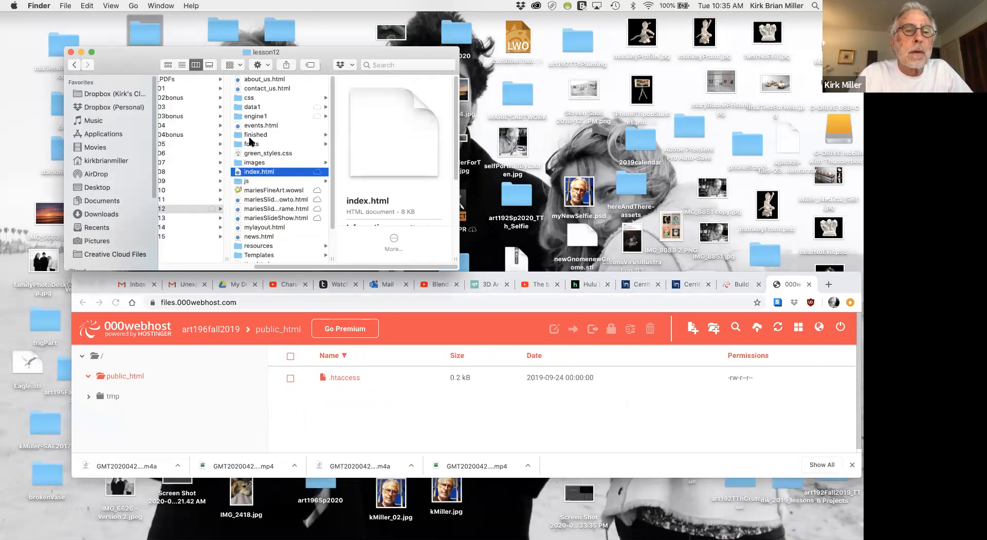
left_click(236, 97, "super")
left_click(236, 106, "super")
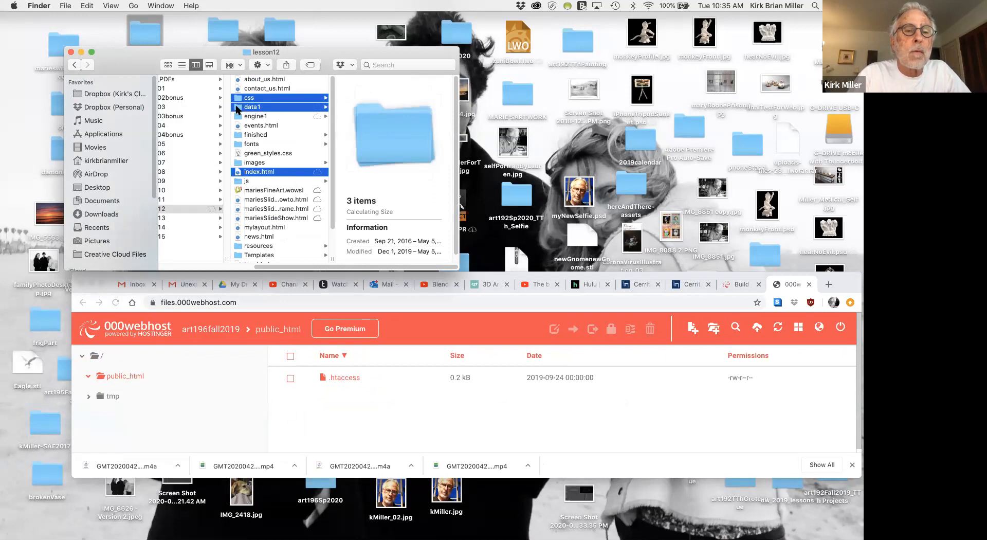
left_click(238, 117, "super")
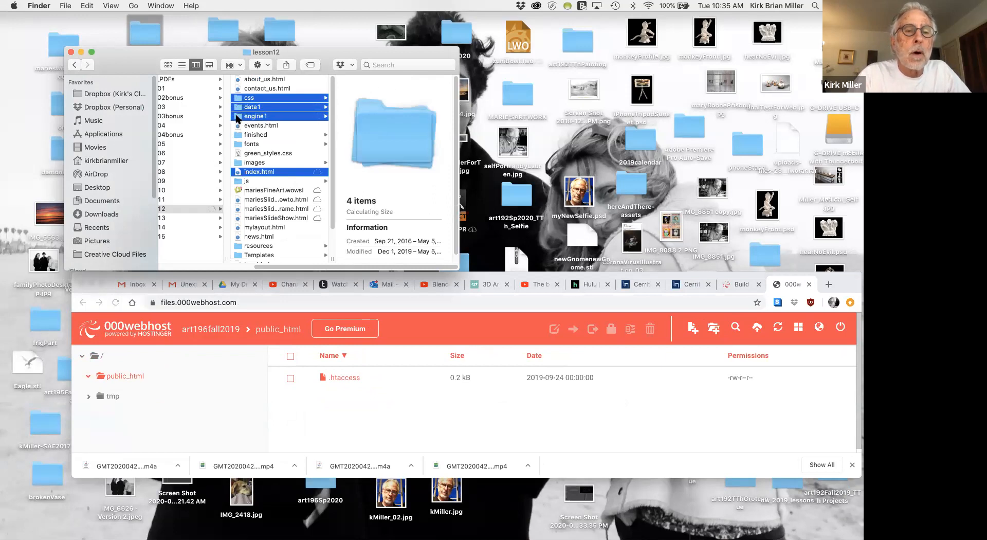
left_click(237, 145, "super")
left_click(240, 154, "super")
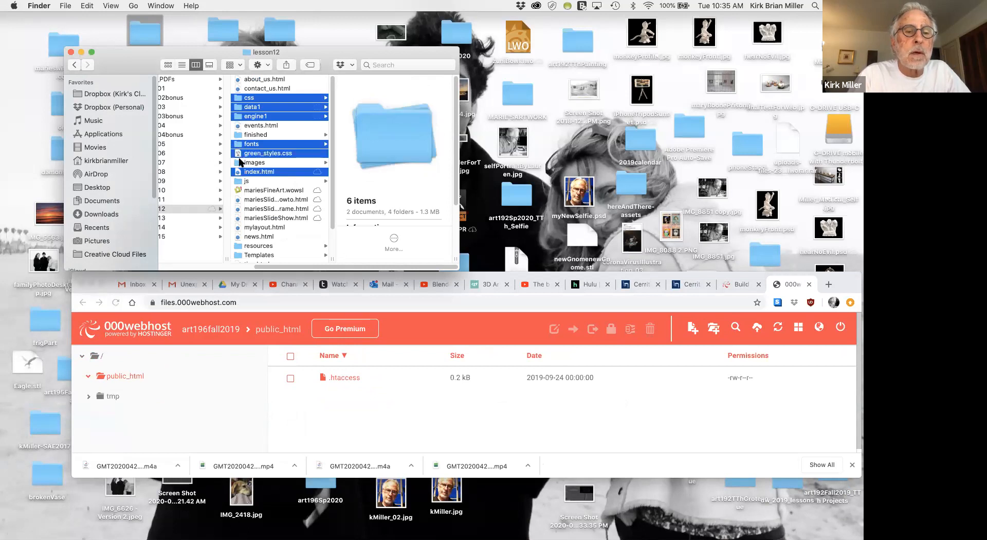
left_click(240, 162, "super")
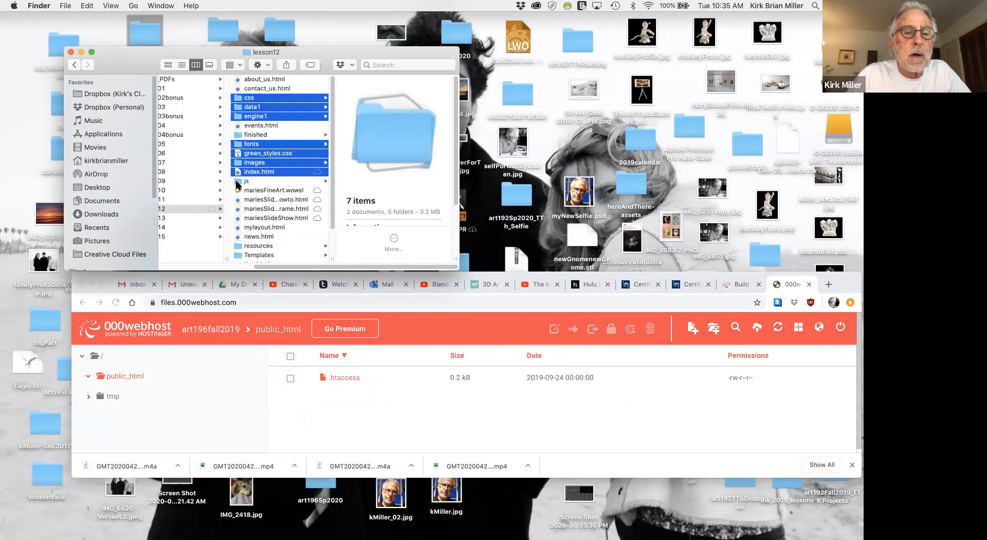
left_click(235, 181, "super")
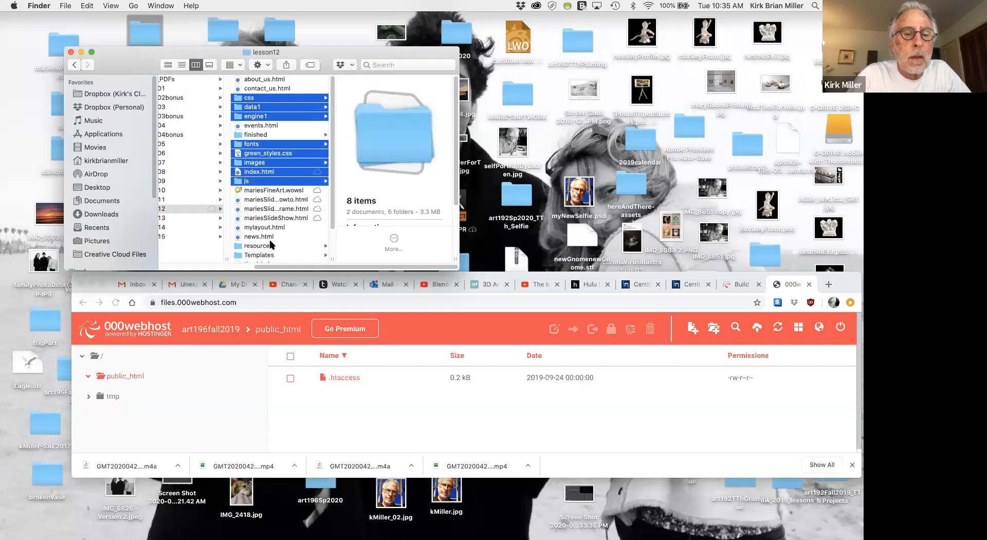
Add the selected lesson12 files and folders to the File Manager's public_html folder and start the upload.
scroll(252, 247, "down", 3)
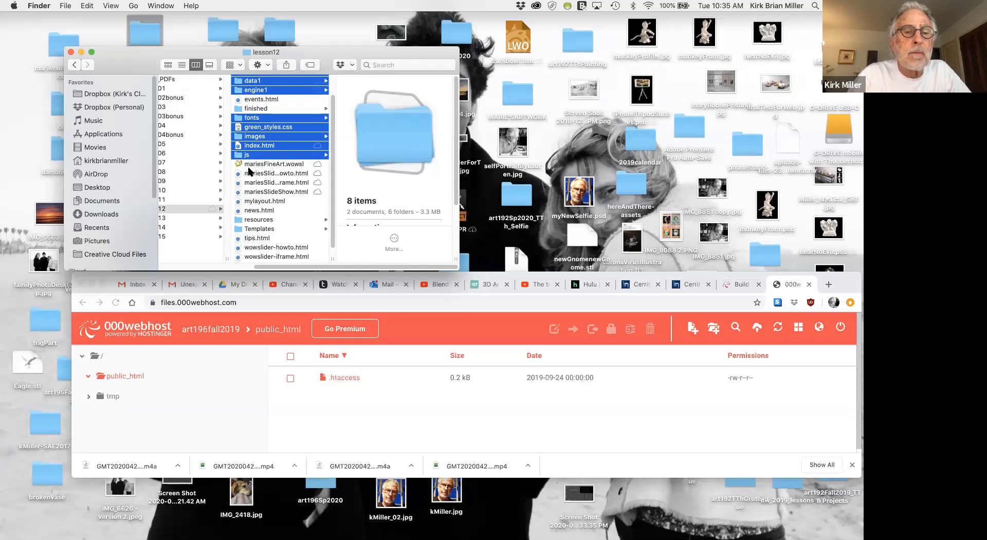
left_click_drag(239, 156, 399, 448)
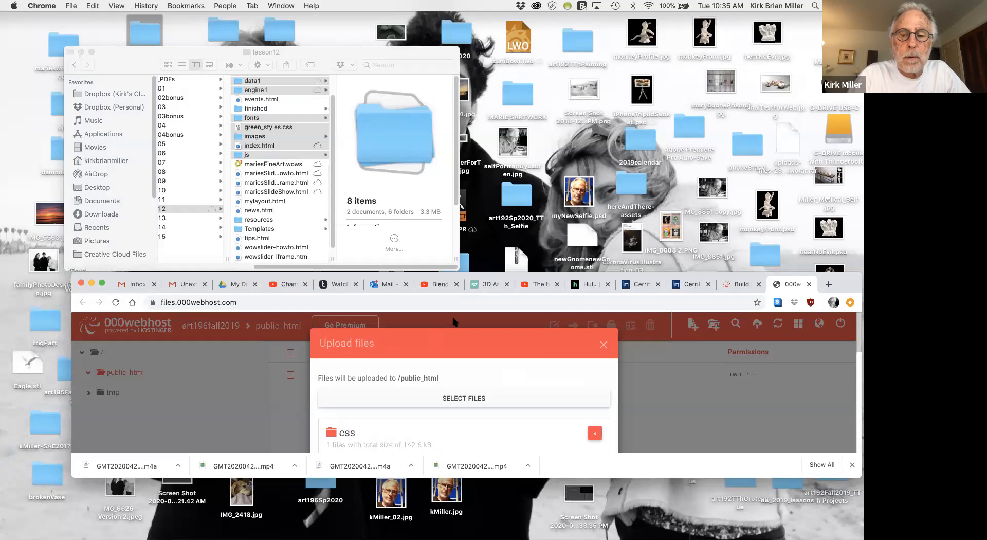
scroll(453, 319, "down", 7)
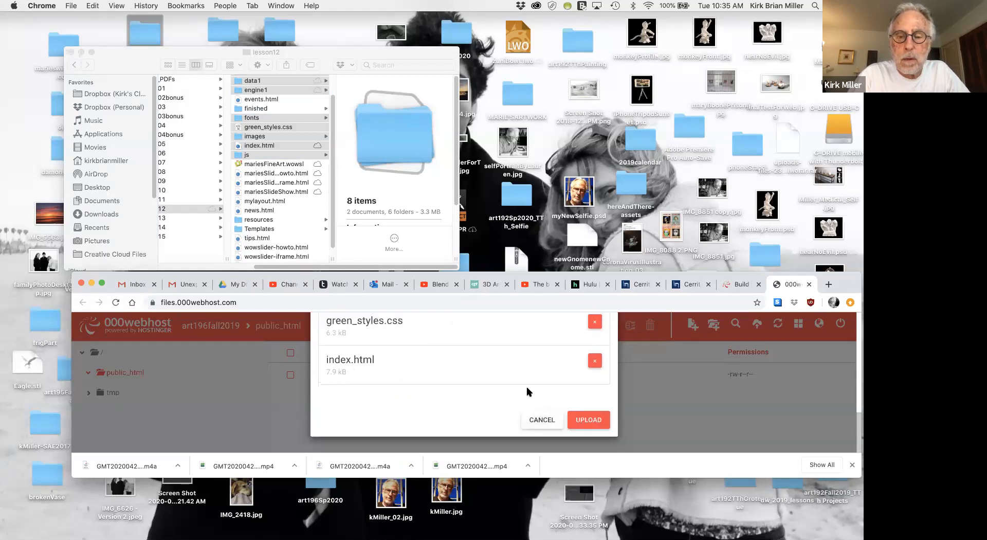
left_click(587, 422)
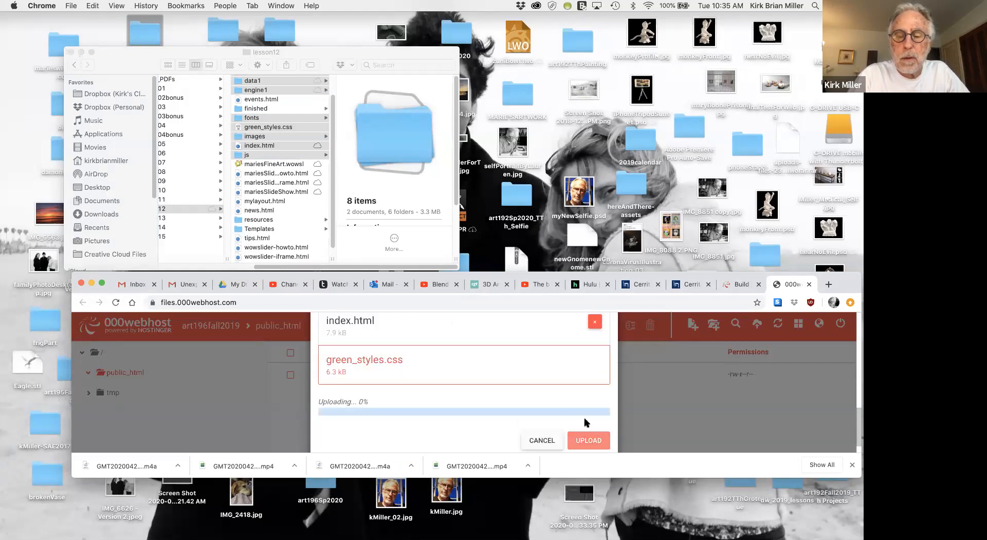
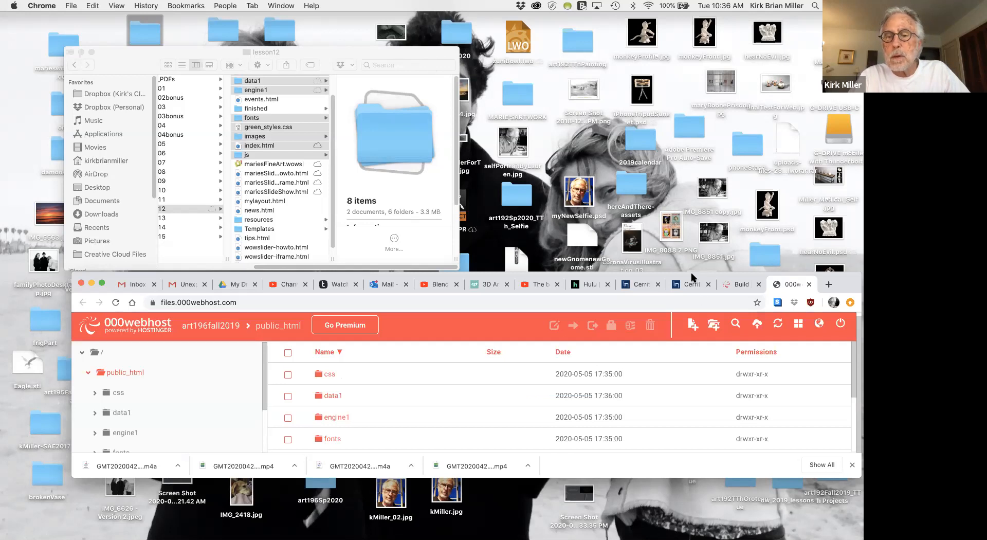
Move the browser window up and enlarge it downward to show the full contents of public_html.
left_click_drag(692, 278, 655, 100)
left_click_drag(577, 291, 586, 457)
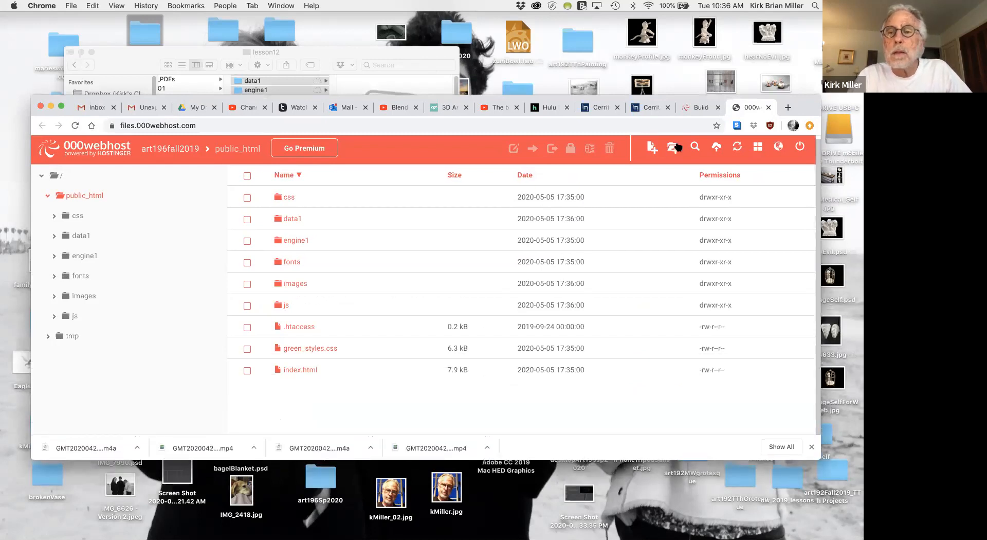
Open the live art196fall2019 site from the My Websites list and look over the page with its embedded slideshow.
left_click(698, 109)
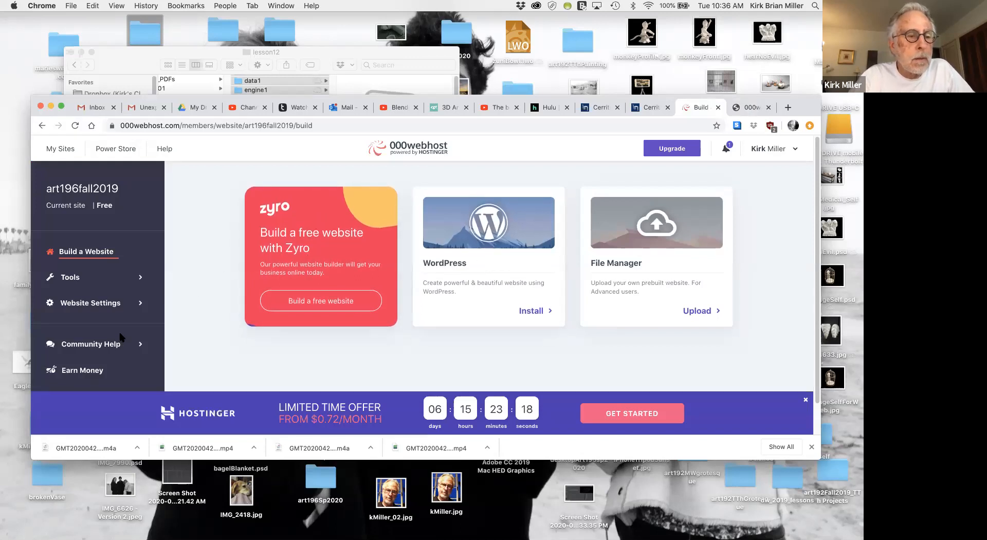
scroll(118, 329, "down", 2)
scroll(118, 330, "up", 2)
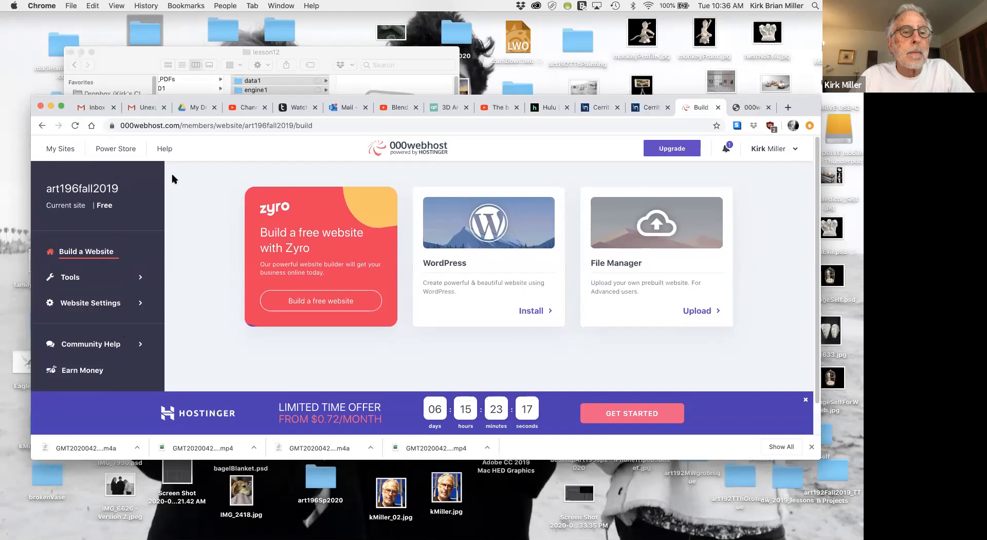
left_click(42, 126)
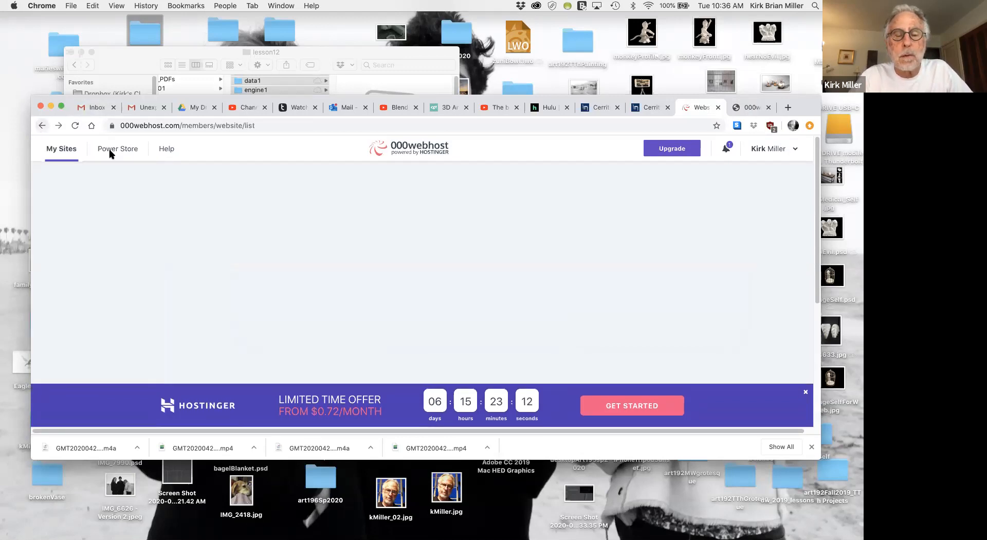
scroll(324, 221, "down", 3)
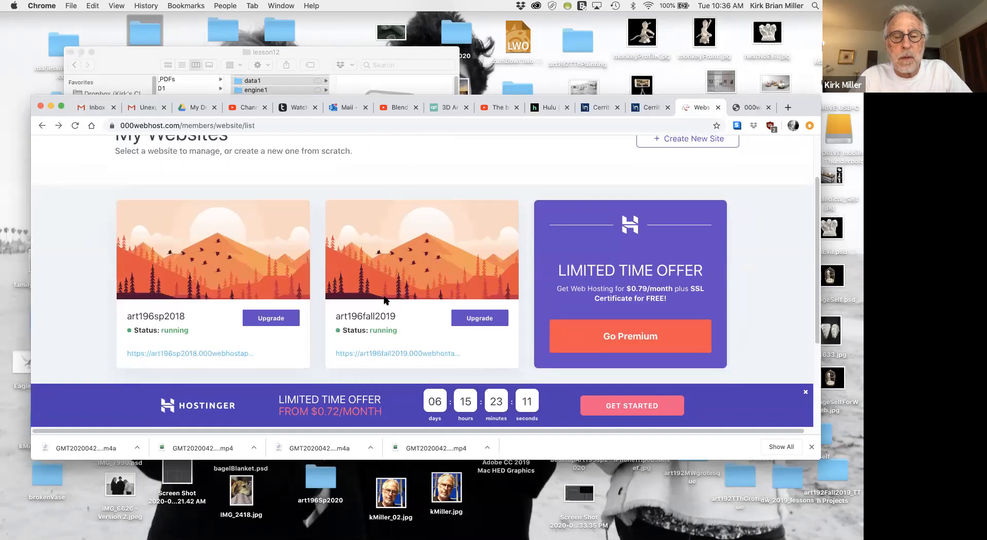
left_click(391, 353)
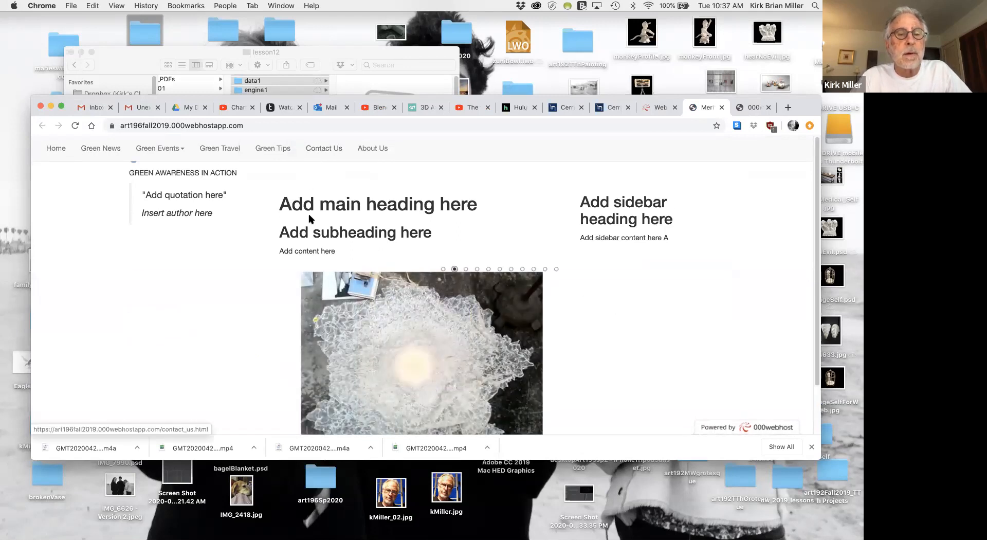
mouse_move(371, 270)
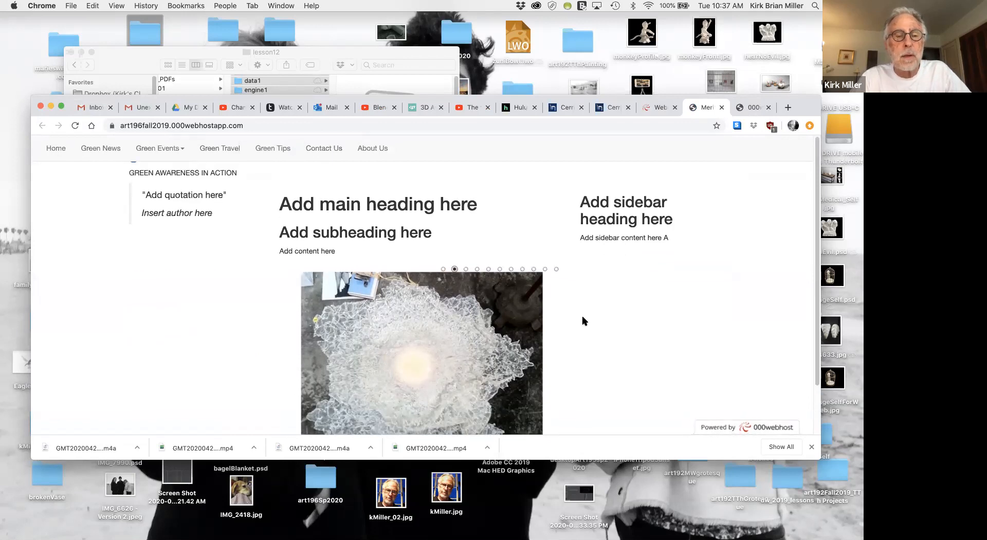
scroll(583, 321, "down", 2)
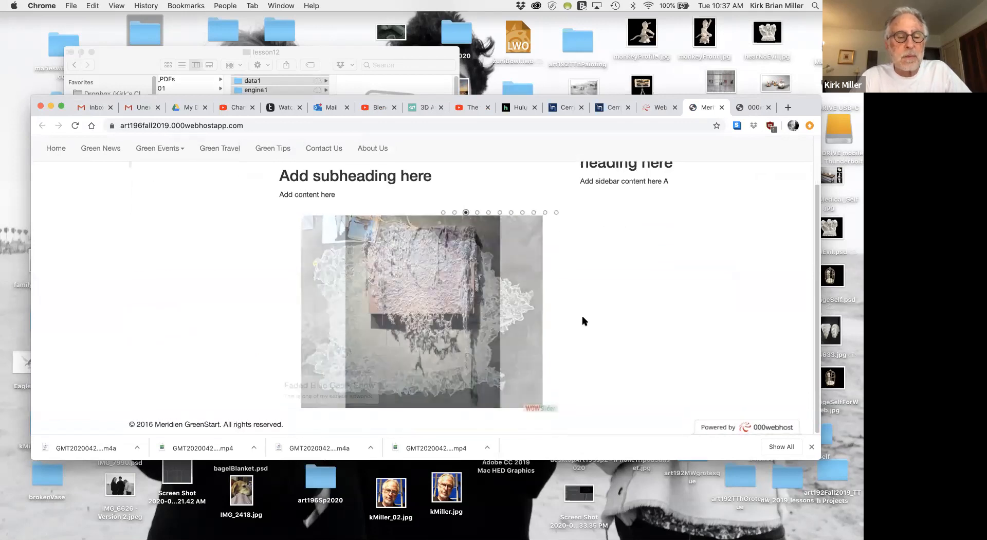
scroll(582, 320, "up", 1)
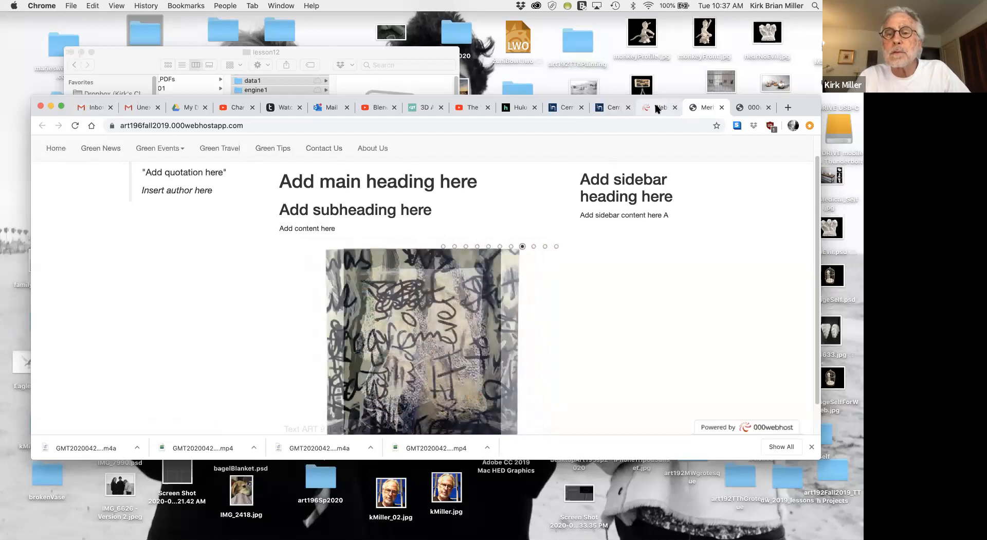
Reopen the File Manager for the art196fall2019 site and go into its public_html folder.
left_click(657, 109)
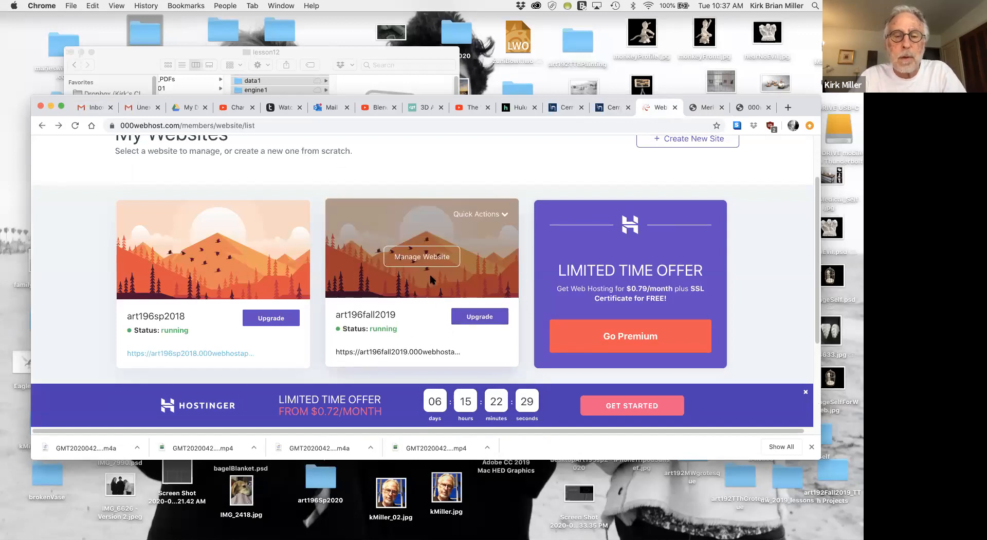
left_click(427, 259)
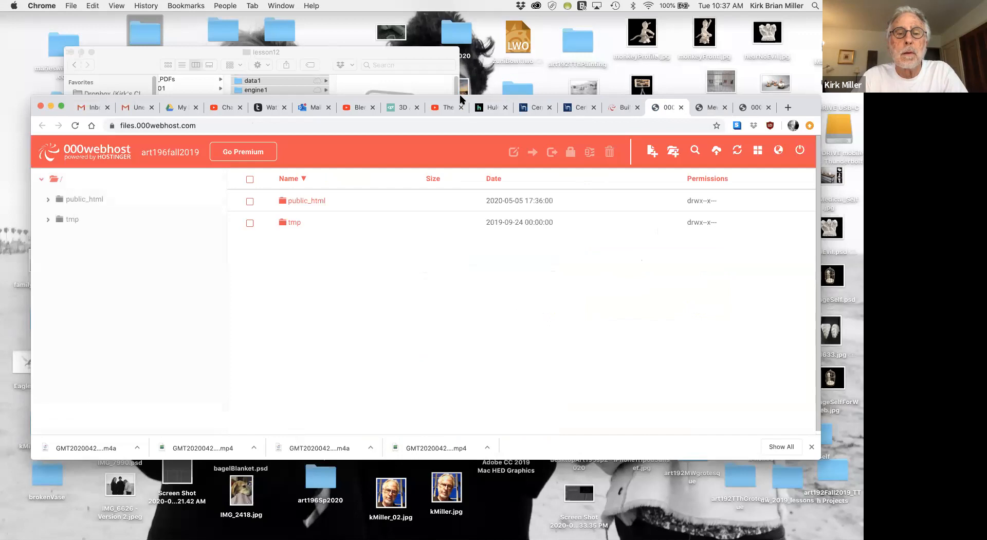
double_click(284, 202)
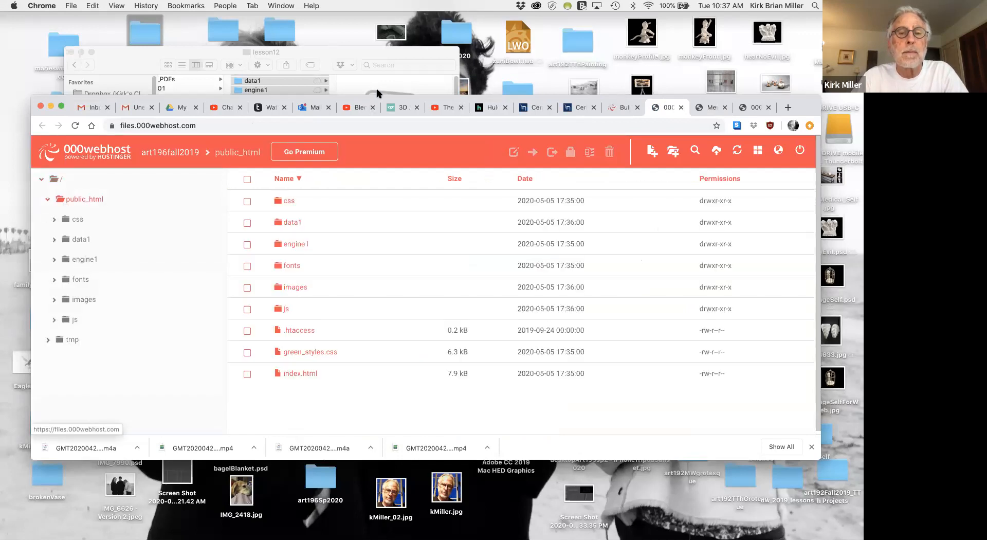
Arrange the browser window below the lesson12 folder window so that both file lists are exposed.
left_click_drag(374, 98, 366, 204)
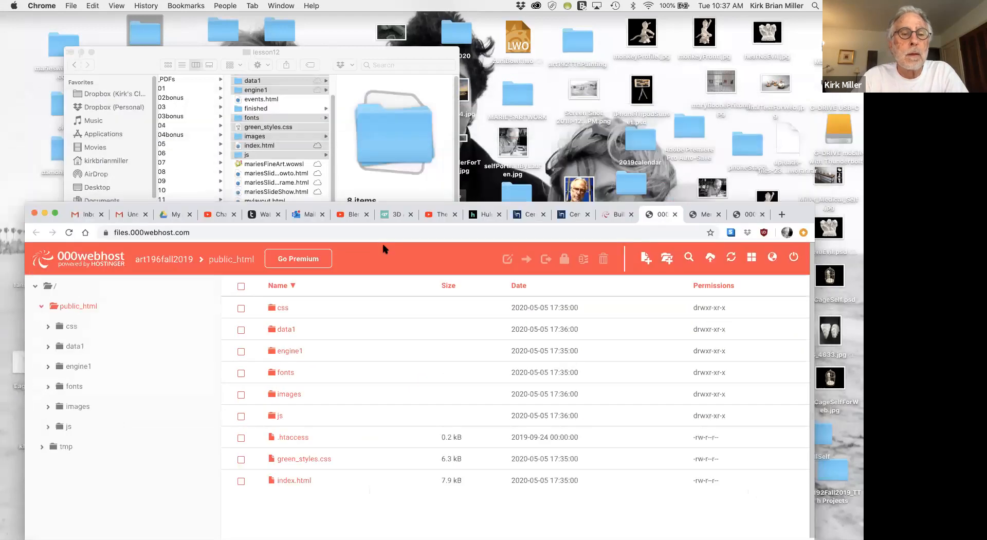
left_click_drag(383, 249, 328, 227)
scroll(285, 208, "up", 3)
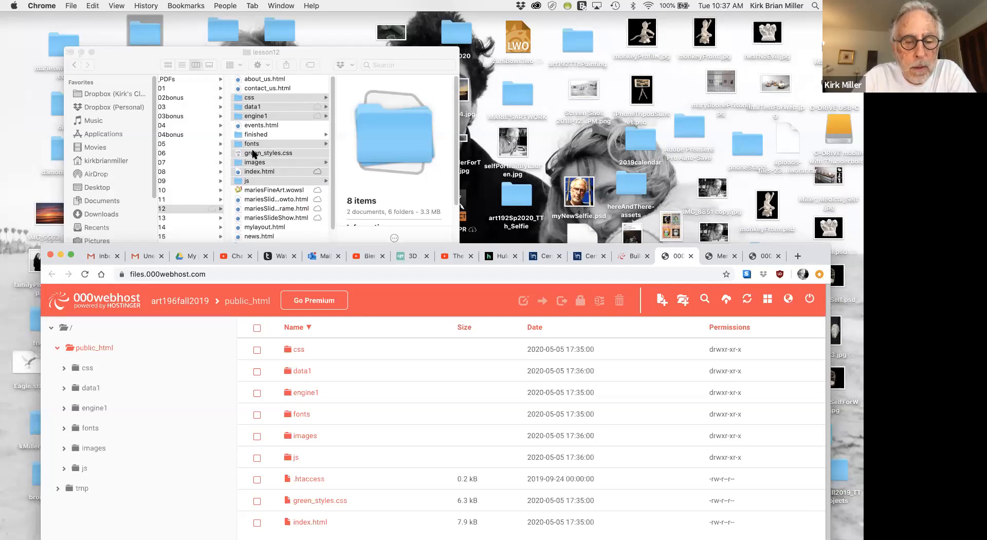
left_click_drag(399, 243, 355, 260)
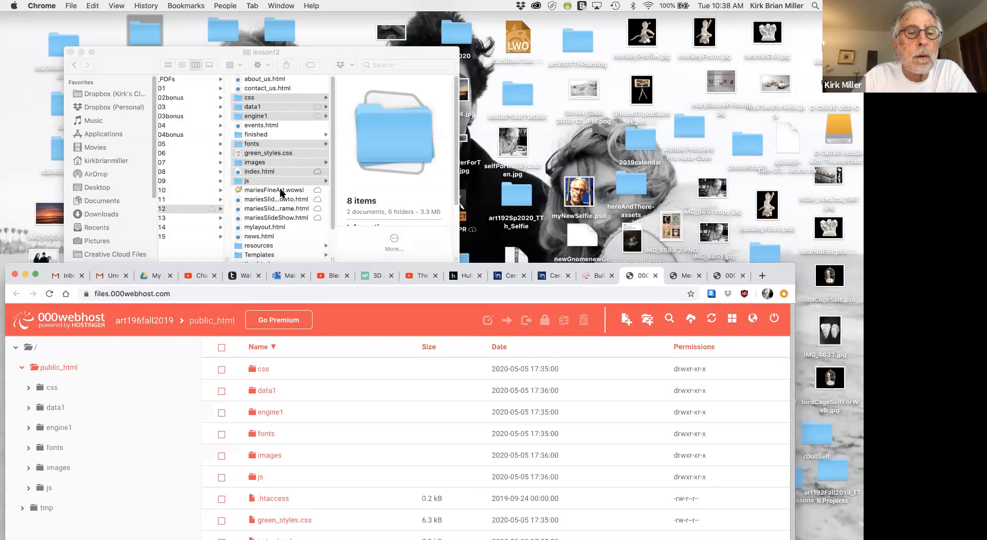
Select only green_styles.css in the lesson12 folder and delete the uploaded green_styles.css from public_html.
left_click(247, 155)
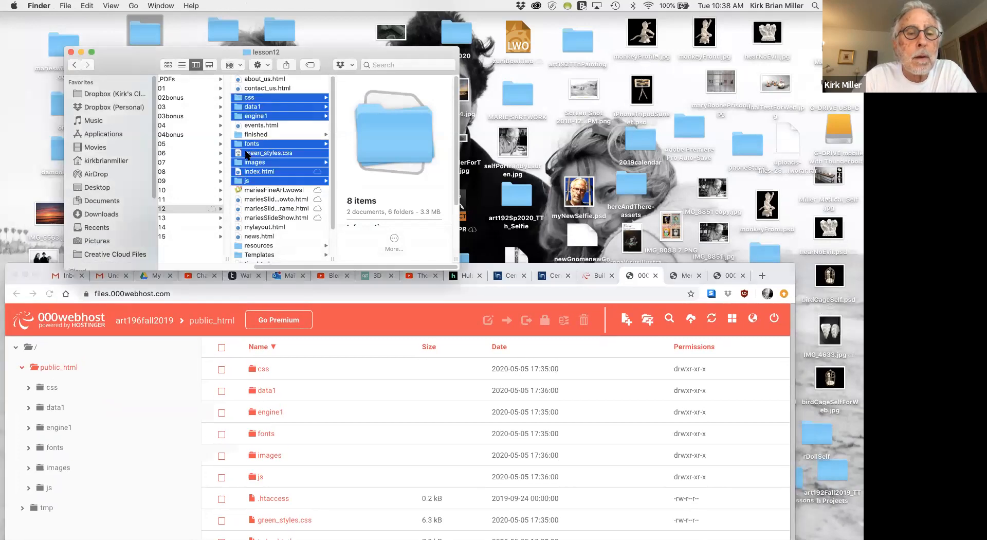
left_click(236, 154)
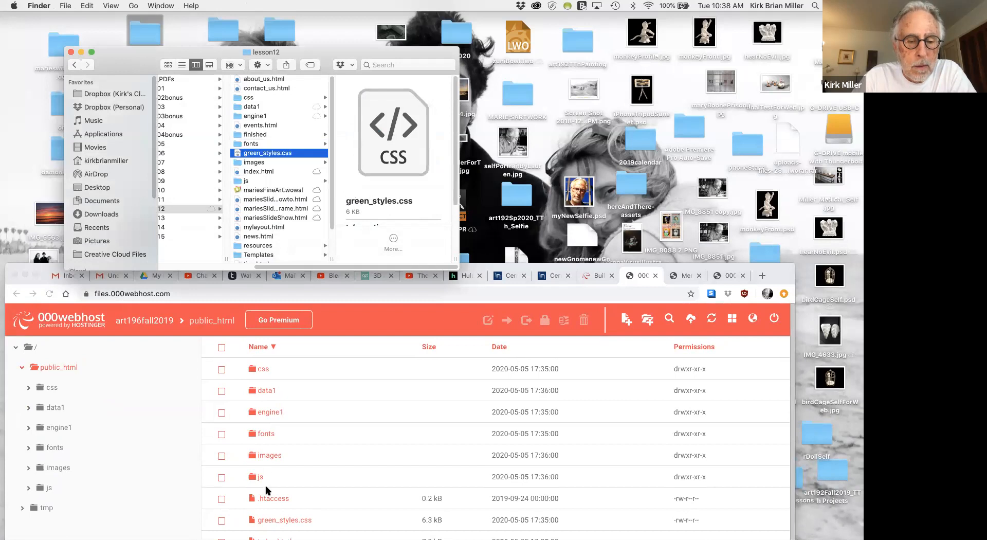
left_click(220, 521)
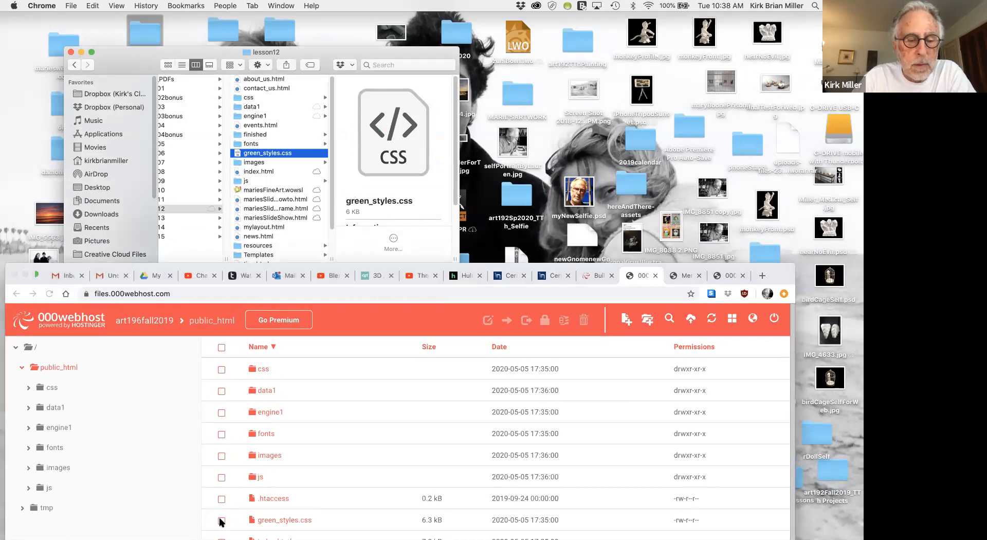
left_click(222, 521)
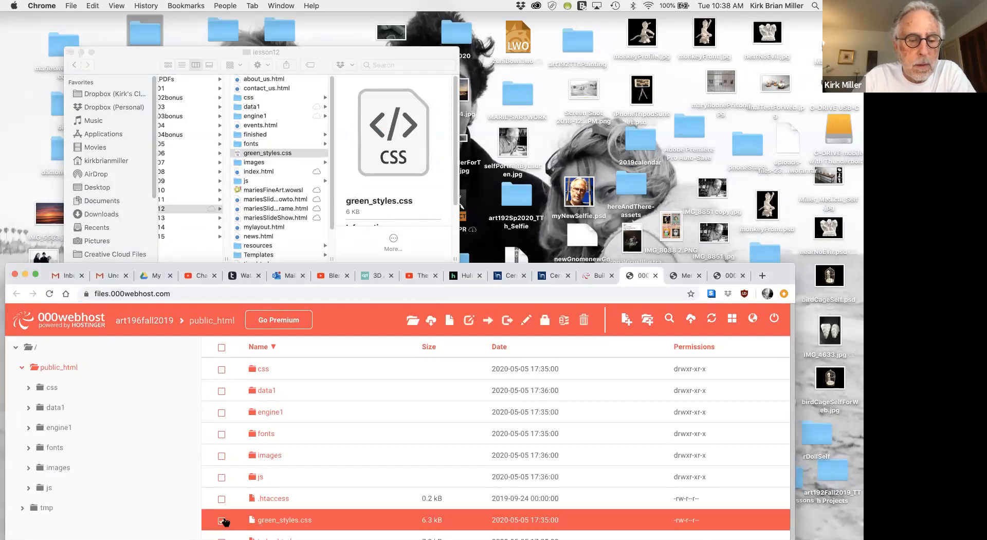
left_click(584, 321)
left_click(520, 393)
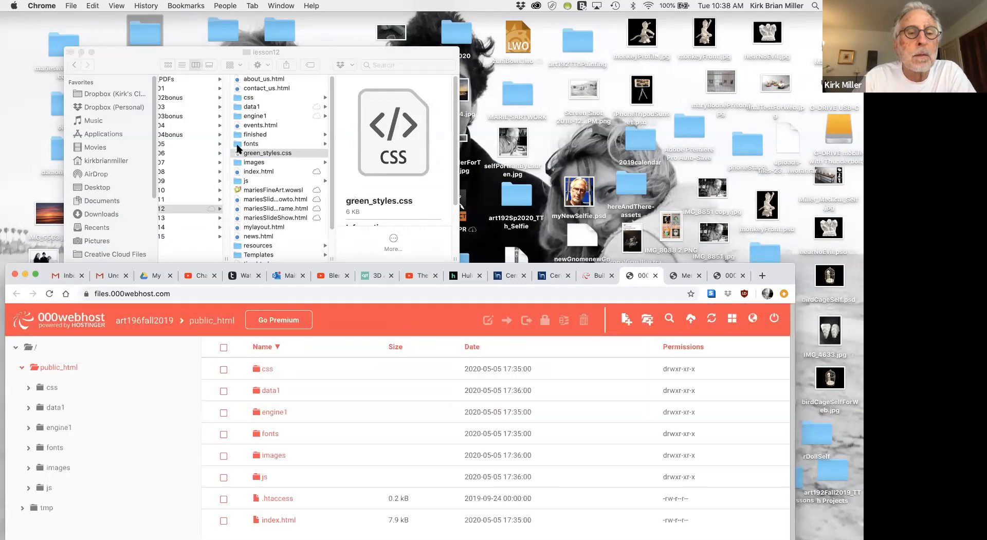
Upload green_styles.css from the lesson12 folder to public_html again.
left_click_drag(238, 154, 378, 537)
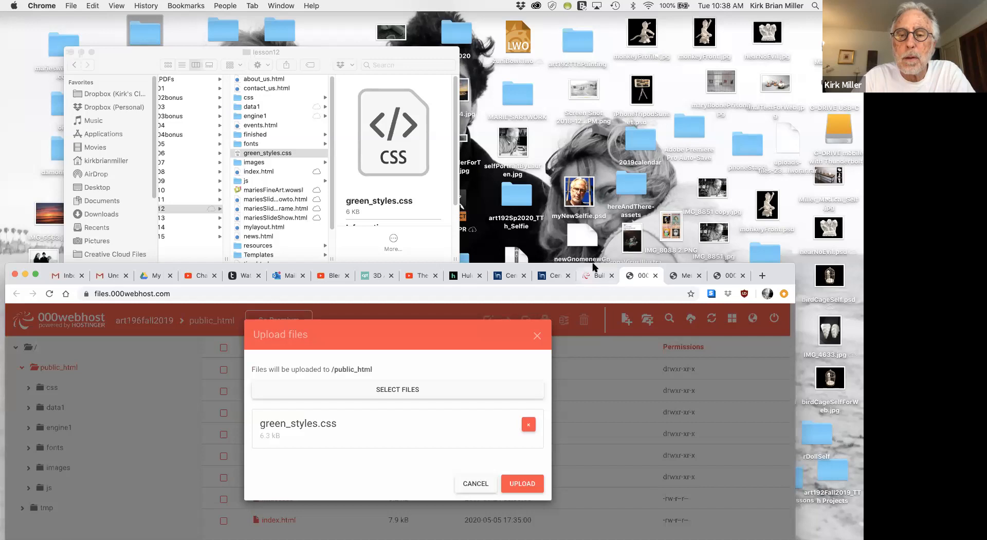
left_click_drag(594, 265, 600, 177)
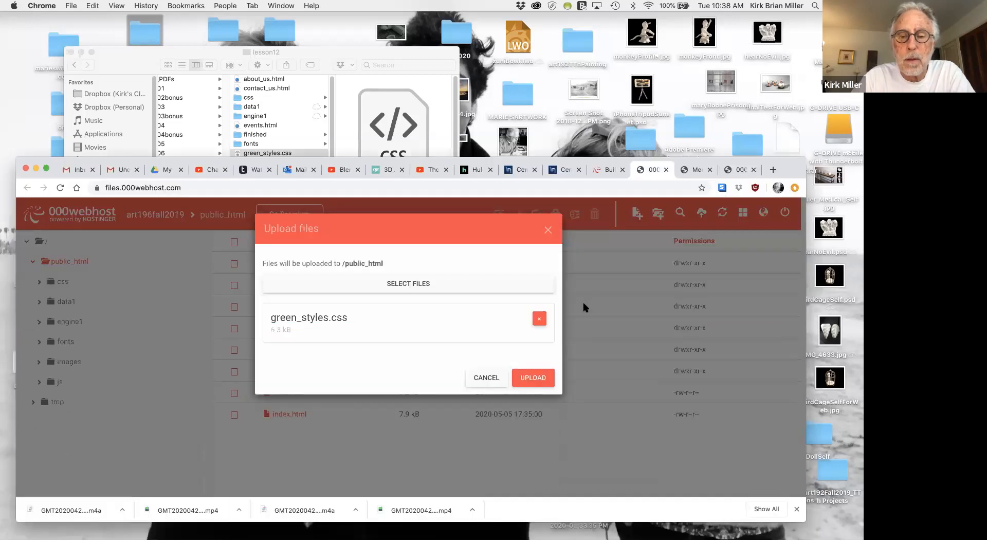
left_click(529, 388)
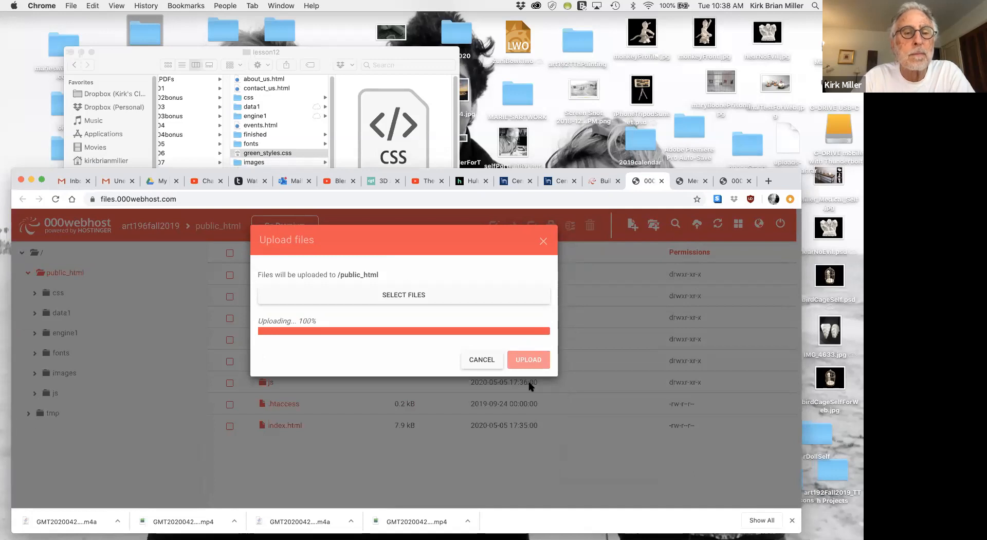
Upload greenstyles_finished.css from lesson12's finished folder to public_html.
scroll(277, 132, "down", 3)
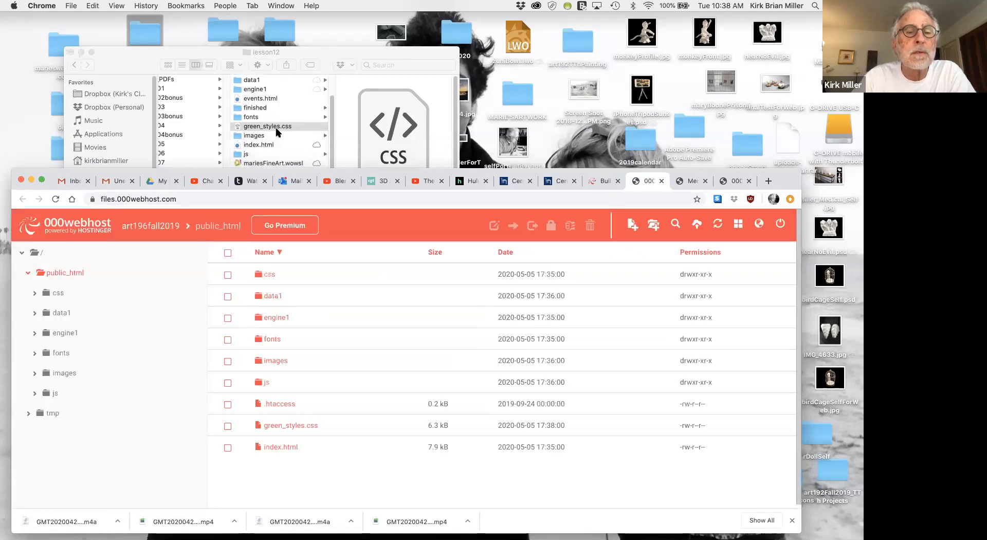
scroll(264, 123, "up", 3)
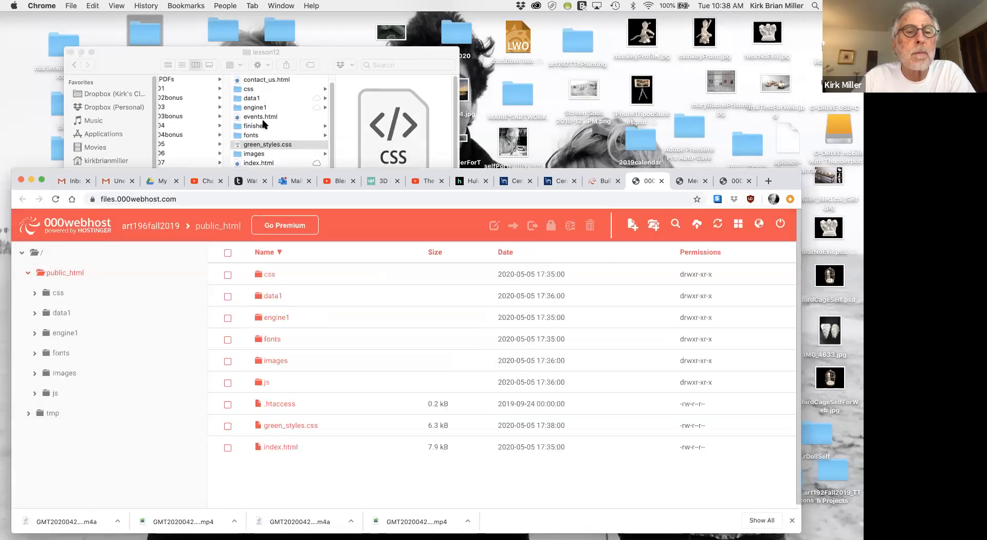
scroll(262, 125, "down", 1)
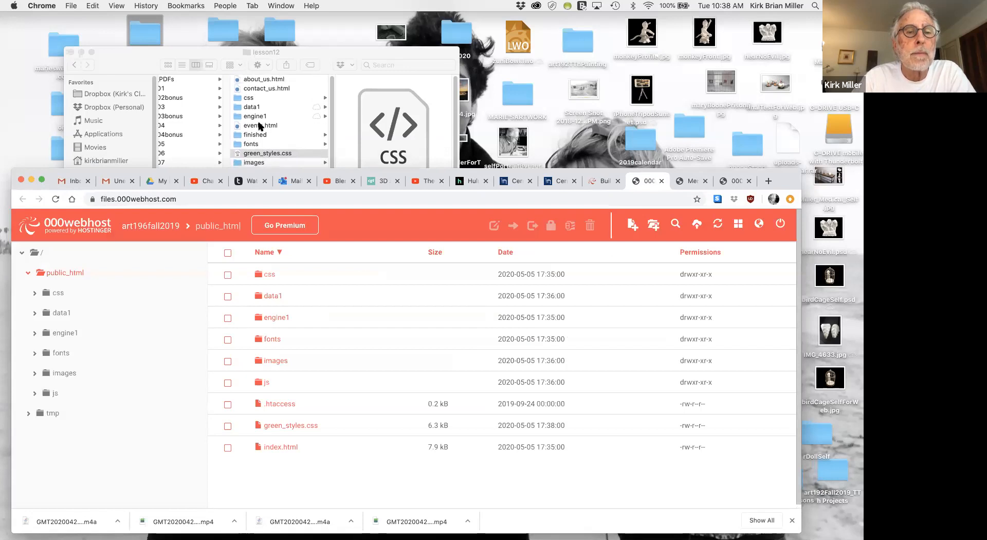
left_click(238, 139)
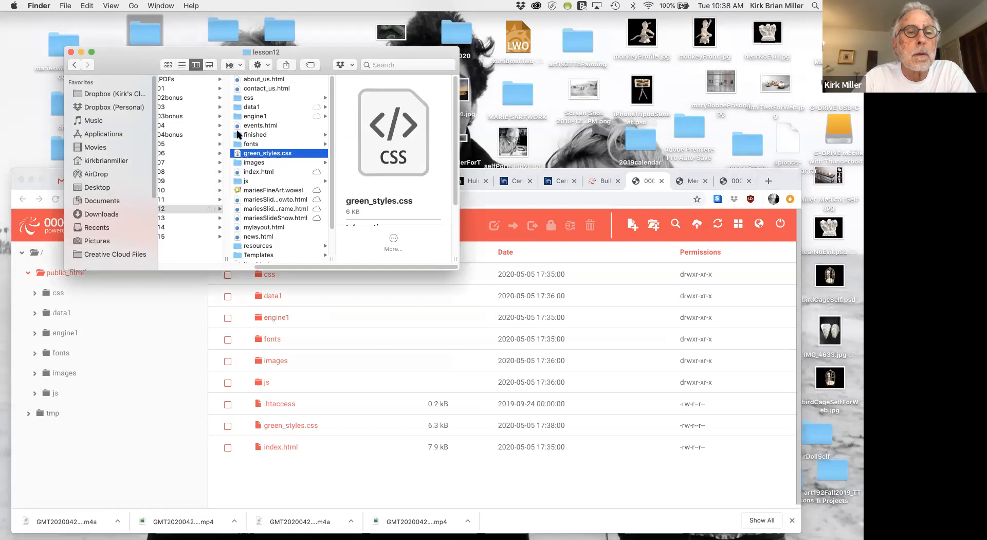
left_click(238, 135)
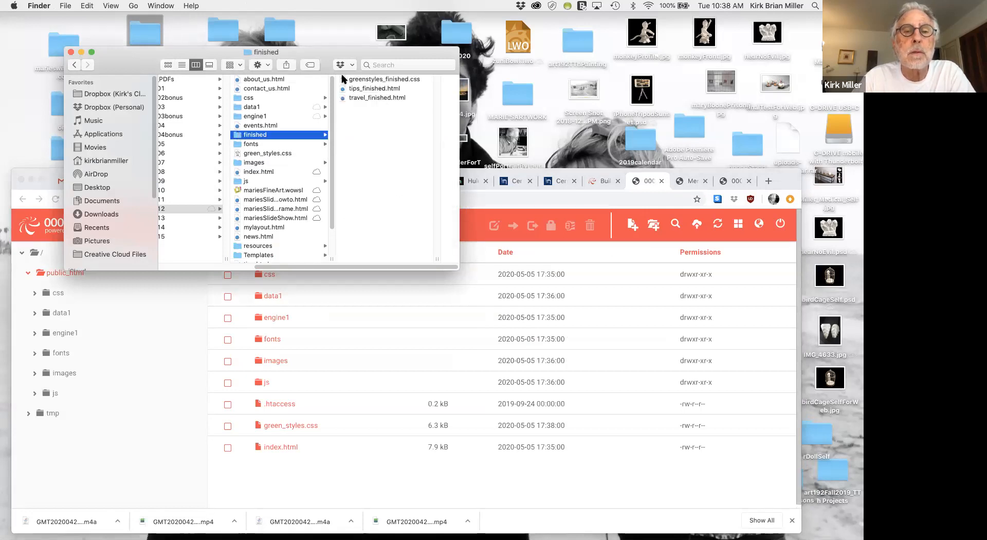
left_click_drag(341, 79, 304, 483)
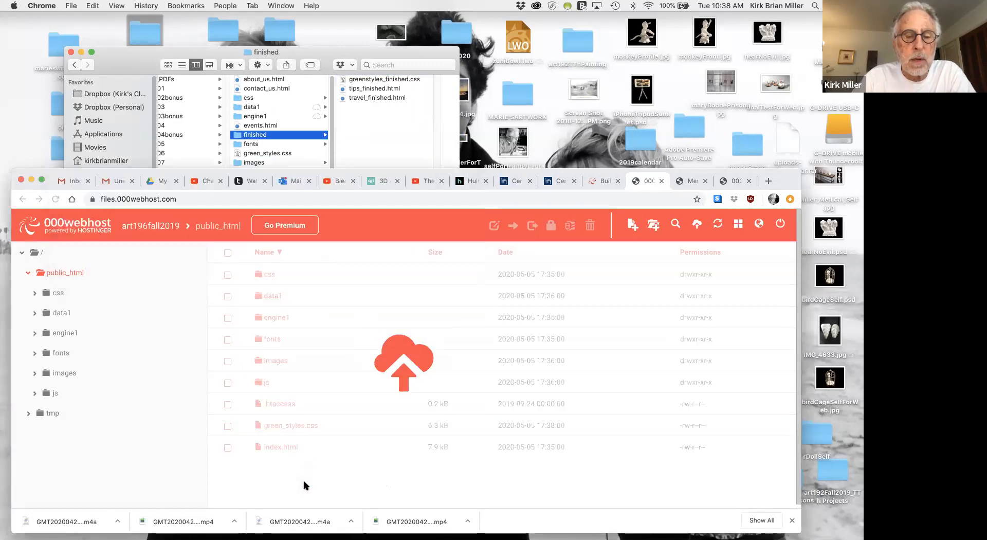
left_click(521, 389)
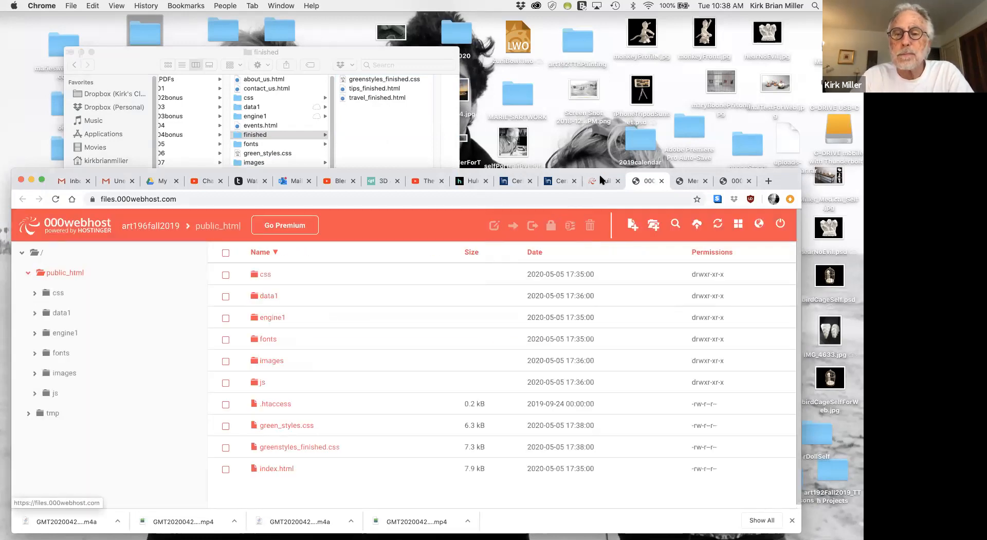
Open the live art196fall2019 site from the My Websites list again and reload the page.
left_click(601, 180)
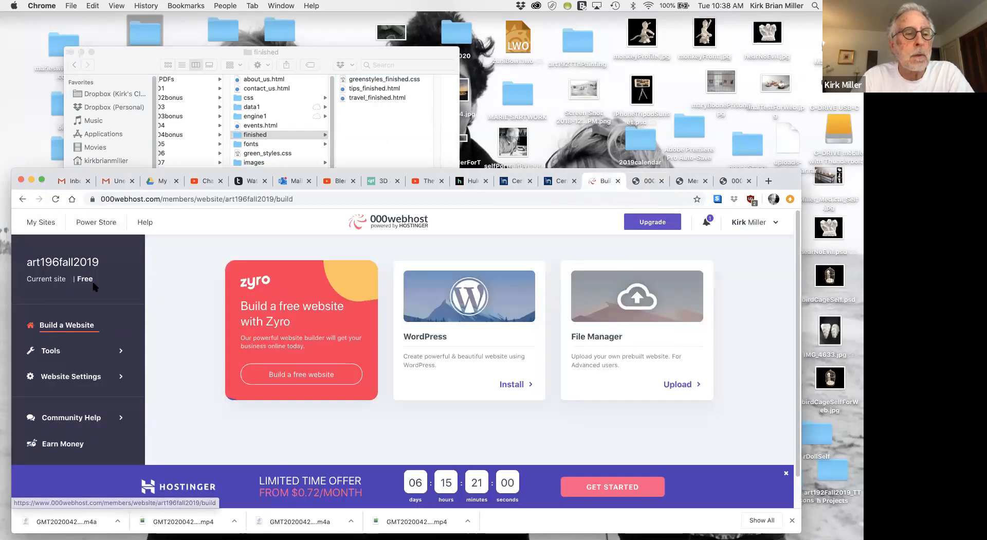
left_click(22, 198)
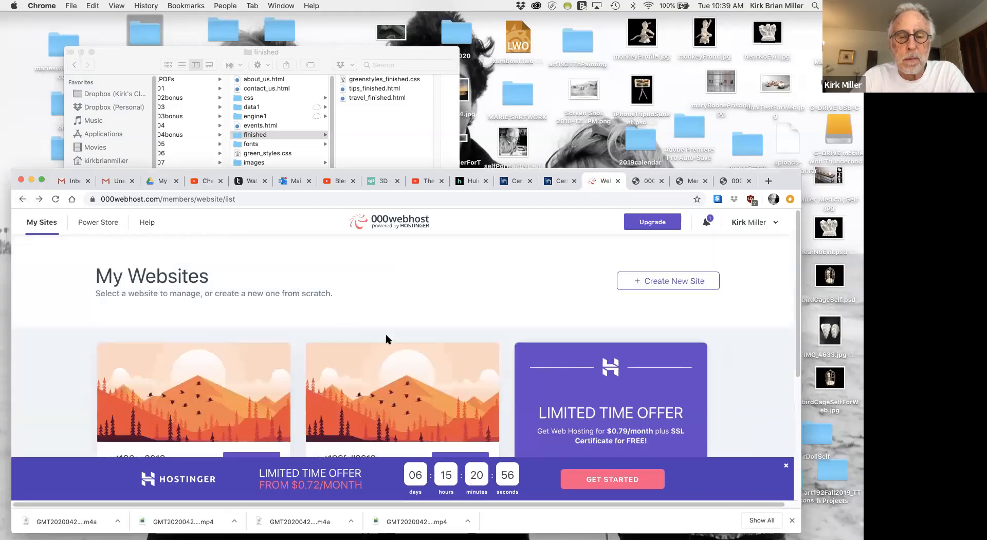
scroll(387, 340, "down", 3)
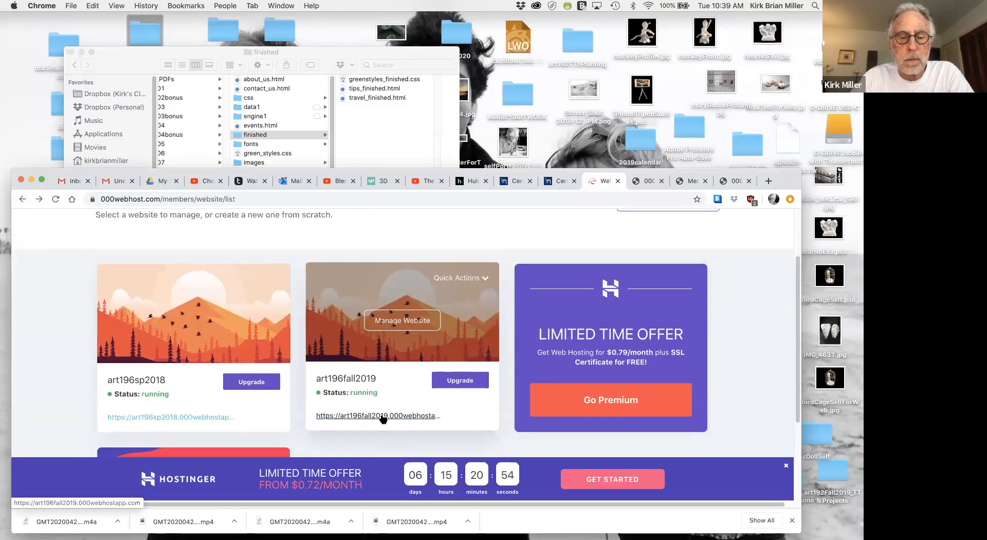
left_click(385, 416)
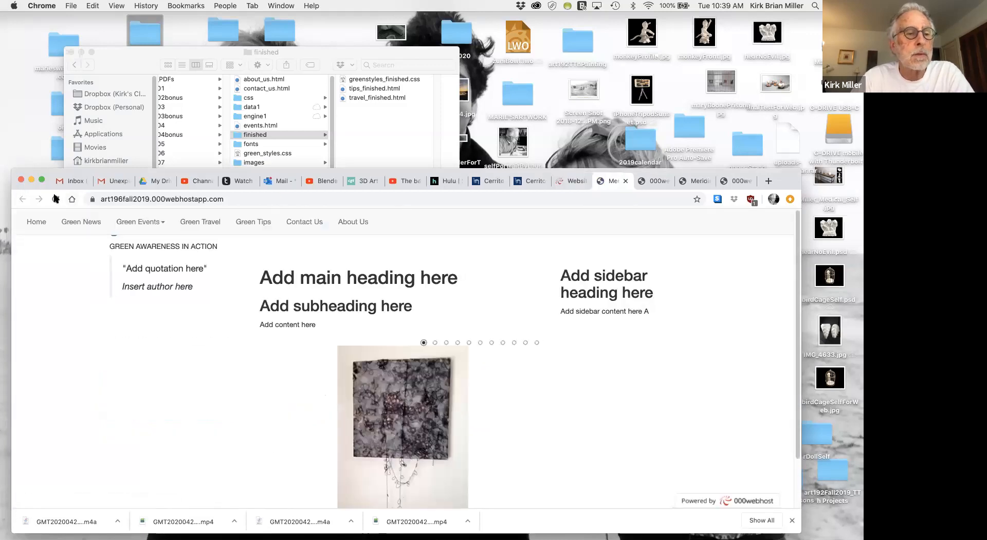
left_click(55, 199)
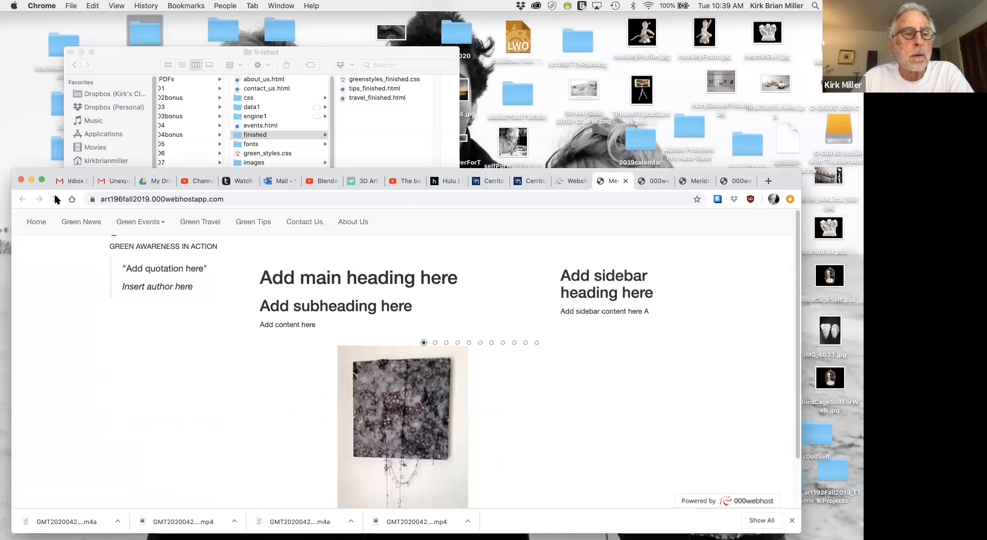
left_click(56, 199)
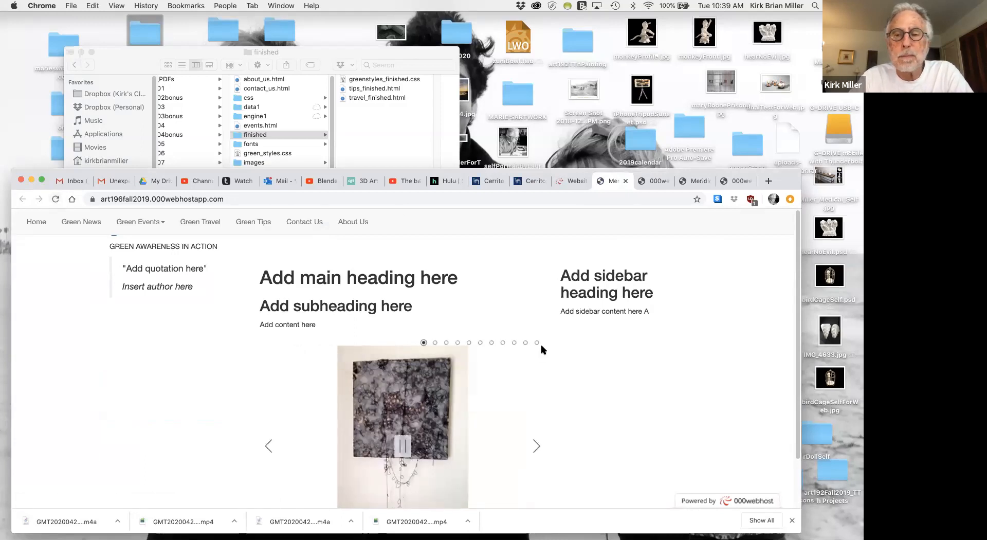
Move the browser window up and stretch it downward to show the whole slideshow and the page footer.
left_click_drag(781, 176, 814, 77)
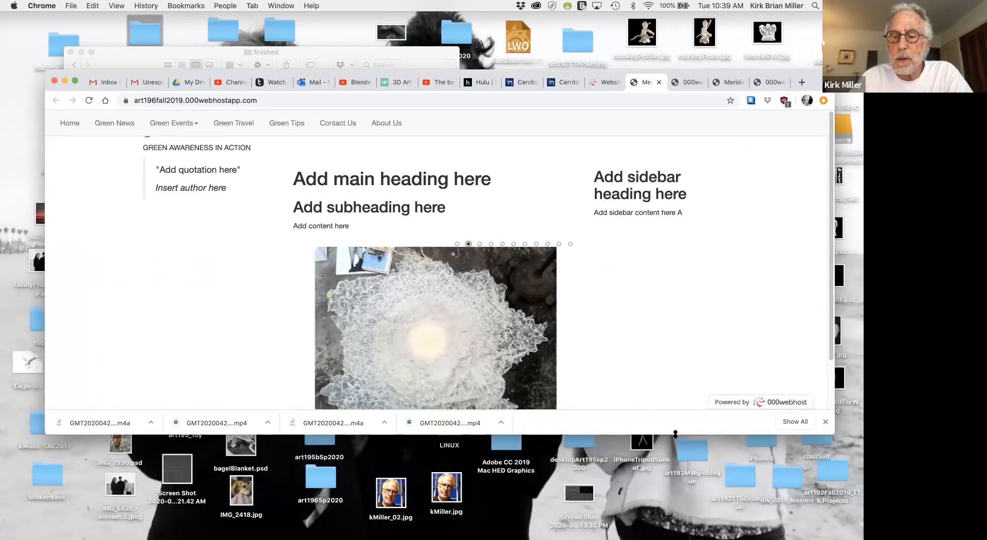
left_click_drag(675, 433, 685, 538)
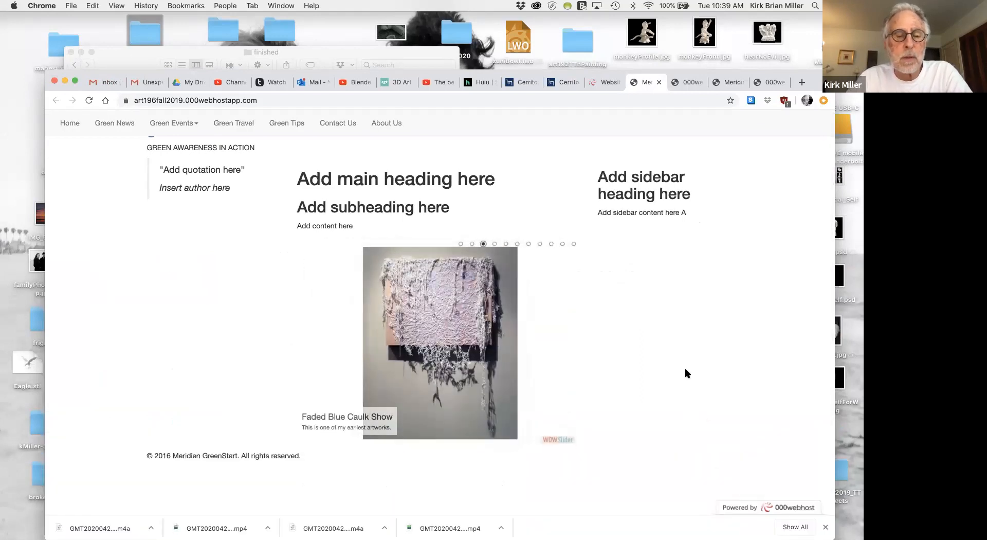